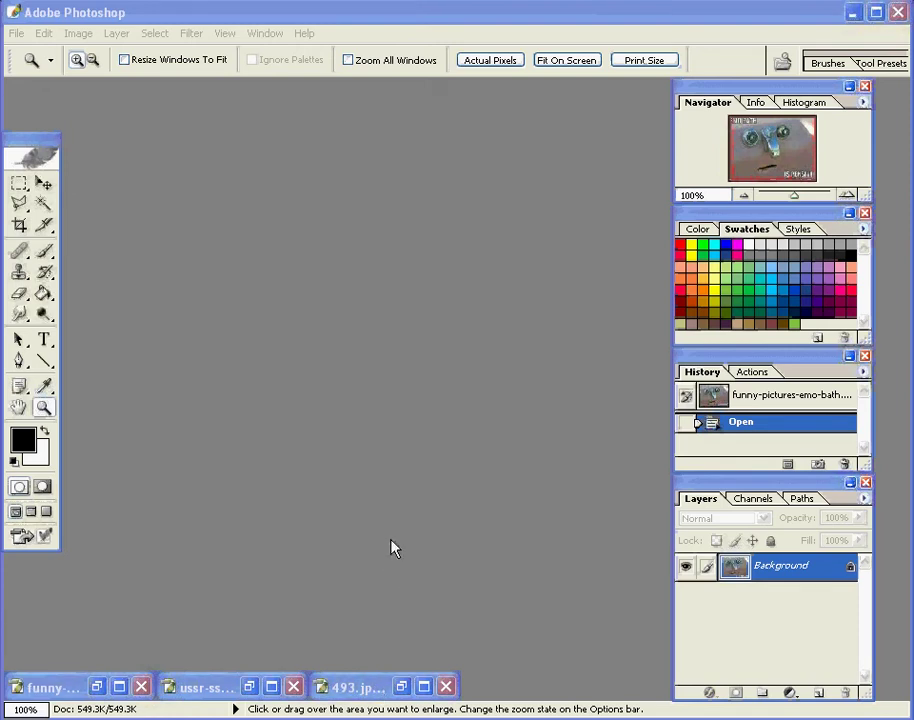
Open 493.jpg from the My Pictures folder through the File menu.
{"action": "left_click", "coordinate": [292, 375]}
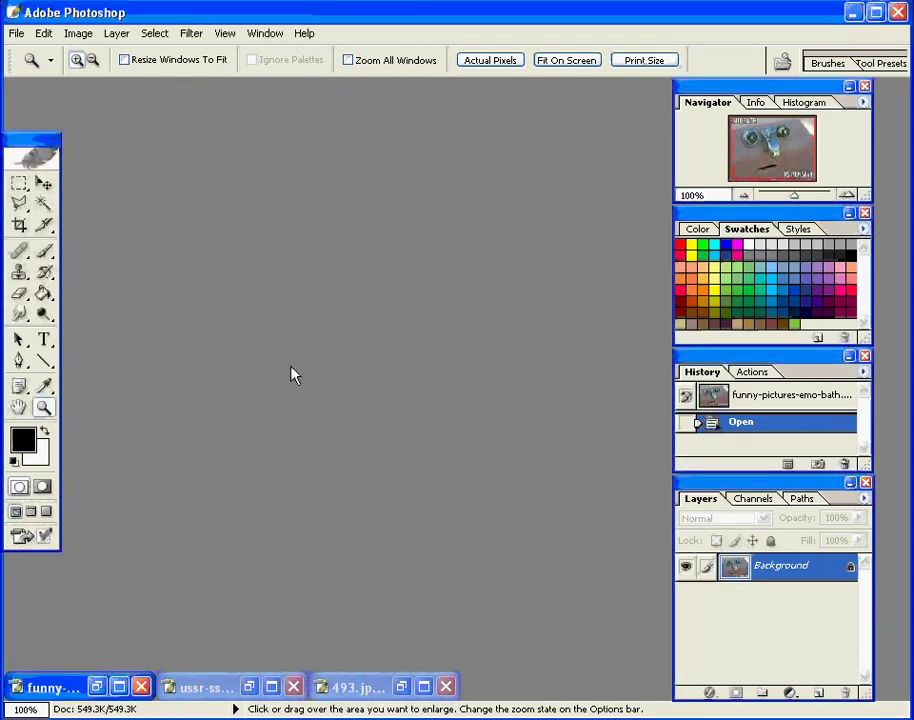
{"action": "left_click", "coordinate": [16, 33]}
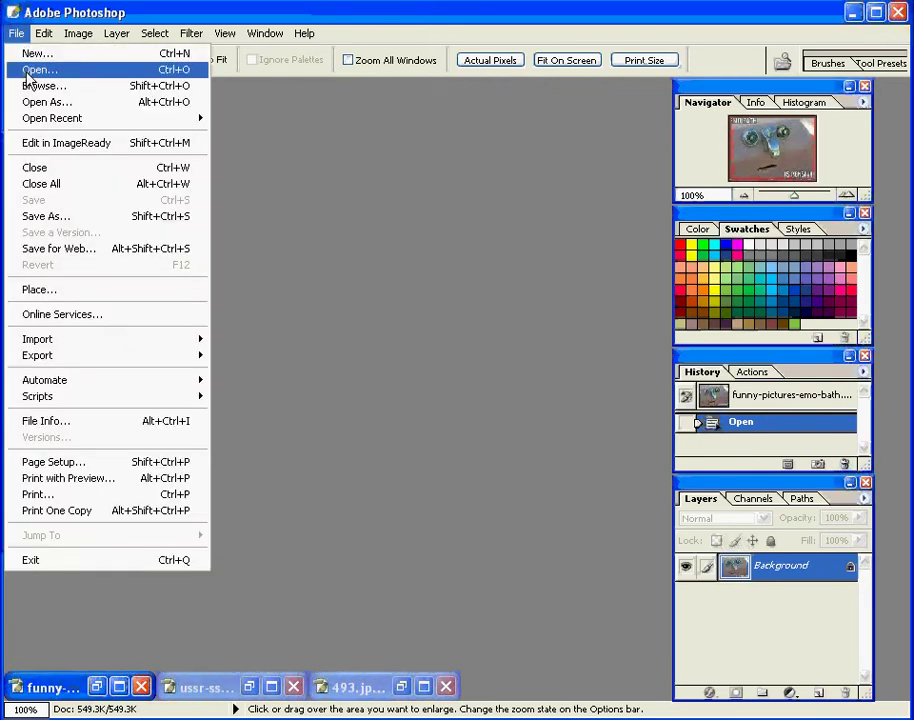
{"action": "left_click", "coordinate": [27, 70]}
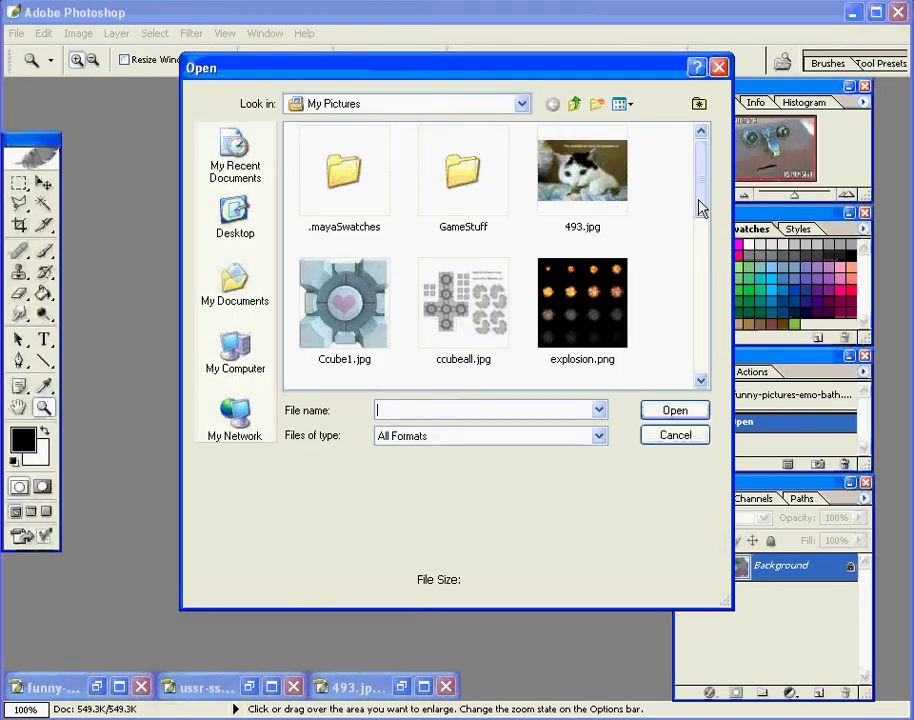
{"action": "mouse_move", "coordinate": [700, 207]}
{"action": "left_mouse_down"}
{"action": "mouse_move", "coordinate": [703, 219]}
{"action": "mouse_move", "coordinate": [700, 200]}
{"action": "left_mouse_up"}
{"action": "left_click", "coordinate": [582, 178]}
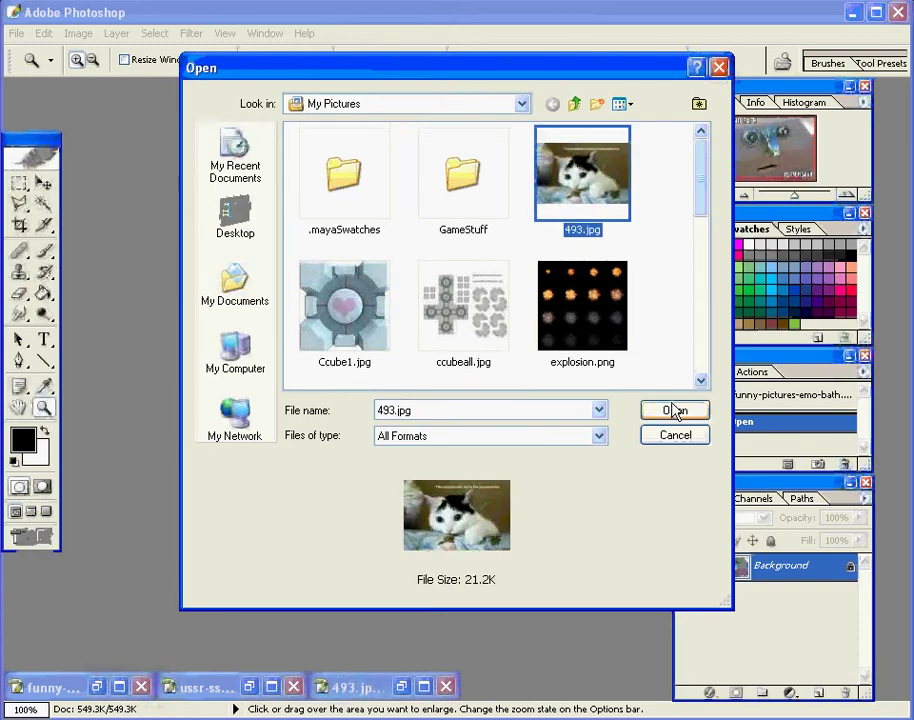
{"action": "left_click", "coordinate": [675, 411]}
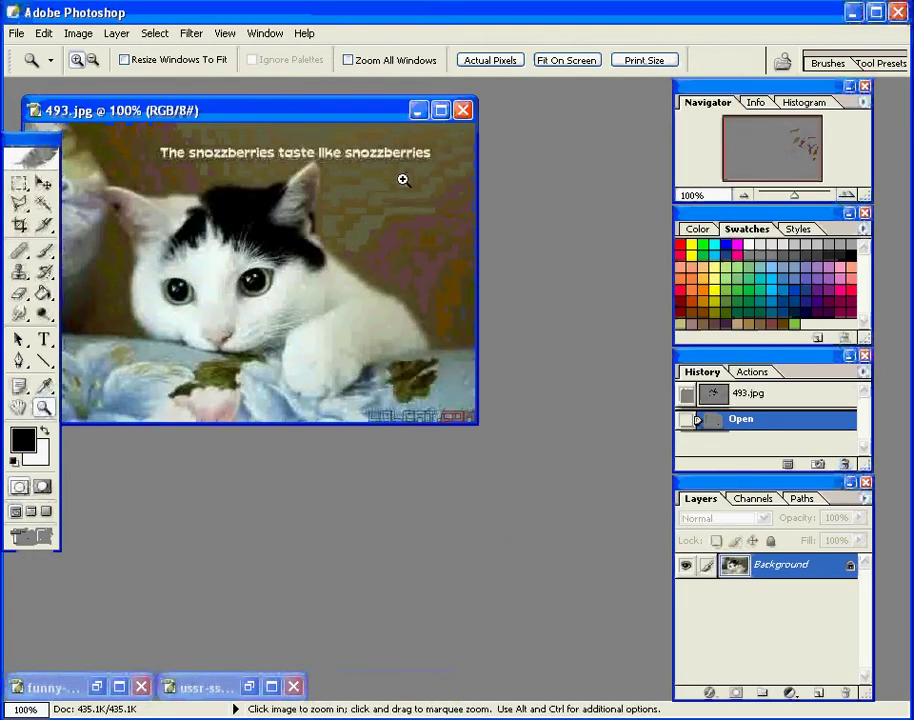
Move and enlarge the 493.jpg window, then zoom in to 200% on the cat's face.
{"action": "left_click_drag", "start_coordinate": [350, 133], "coordinate": [422, 142]}
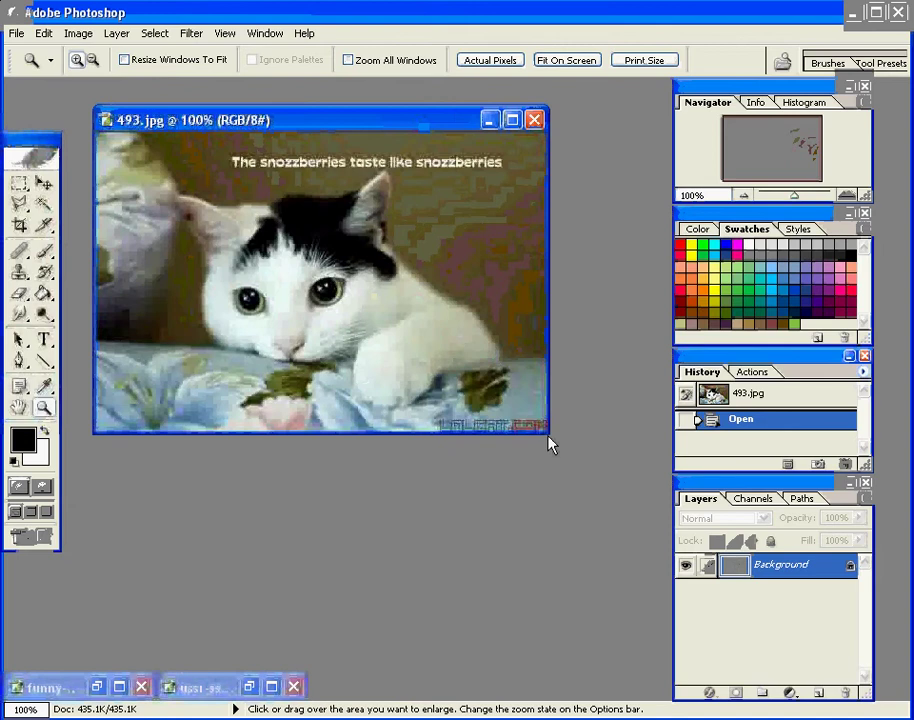
{"action": "left_click_drag", "start_coordinate": [546, 433], "coordinate": [664, 559]}
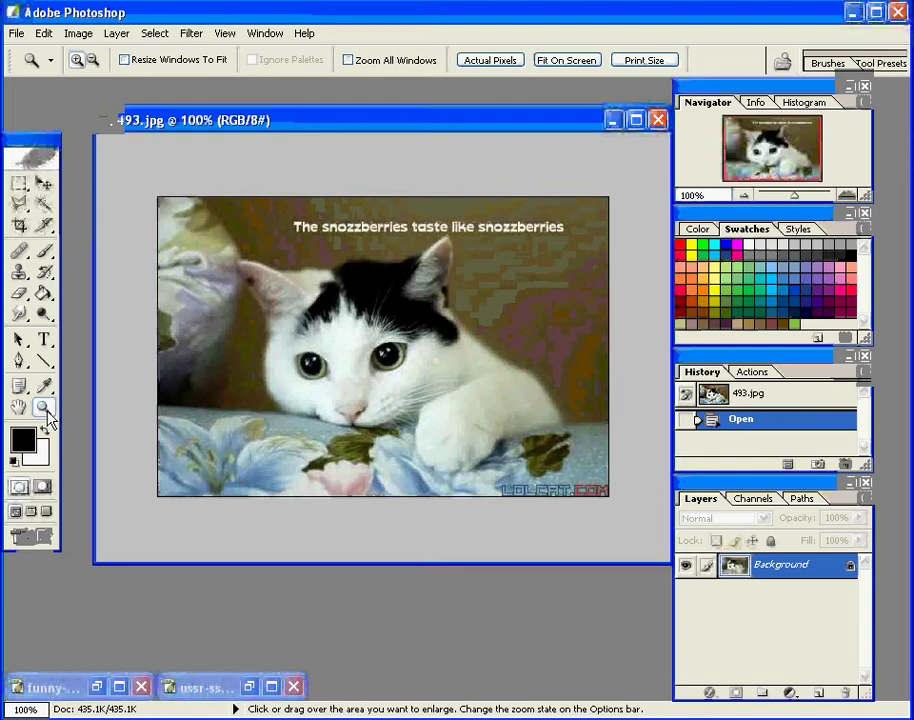
{"action": "left_click_drag", "start_coordinate": [206, 239], "coordinate": [590, 505]}
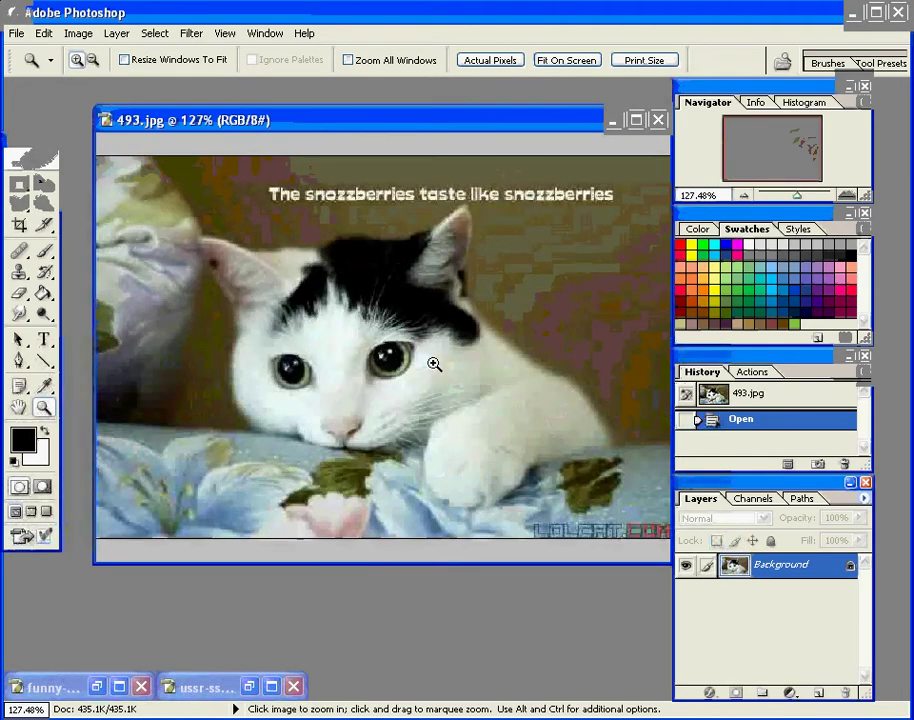
{"action": "left_click", "coordinate": [420, 316], "text": "alt"}
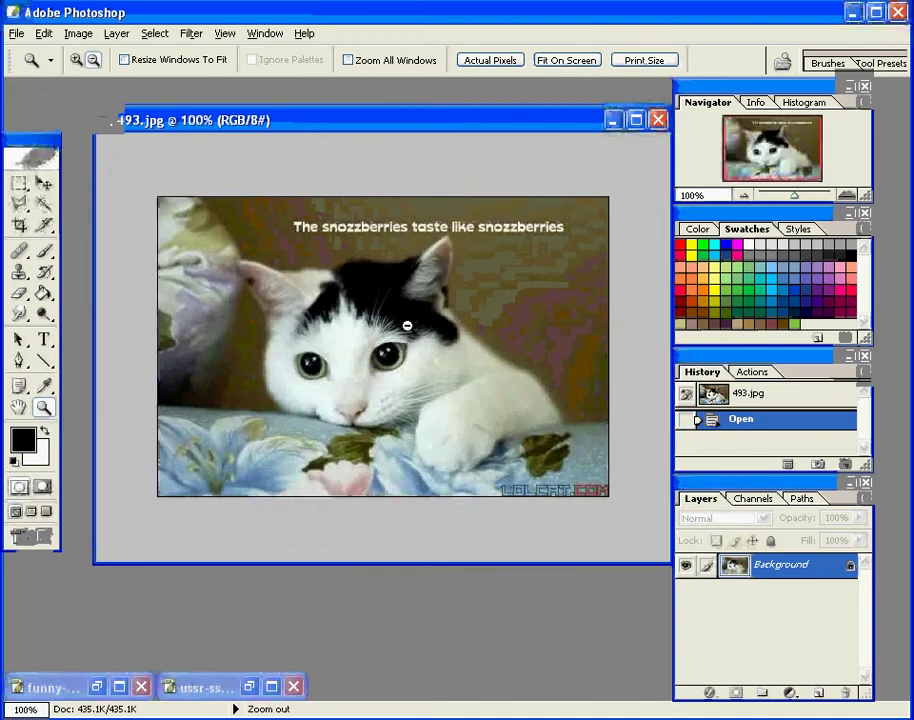
{"action": "left_click", "coordinate": [401, 328]}
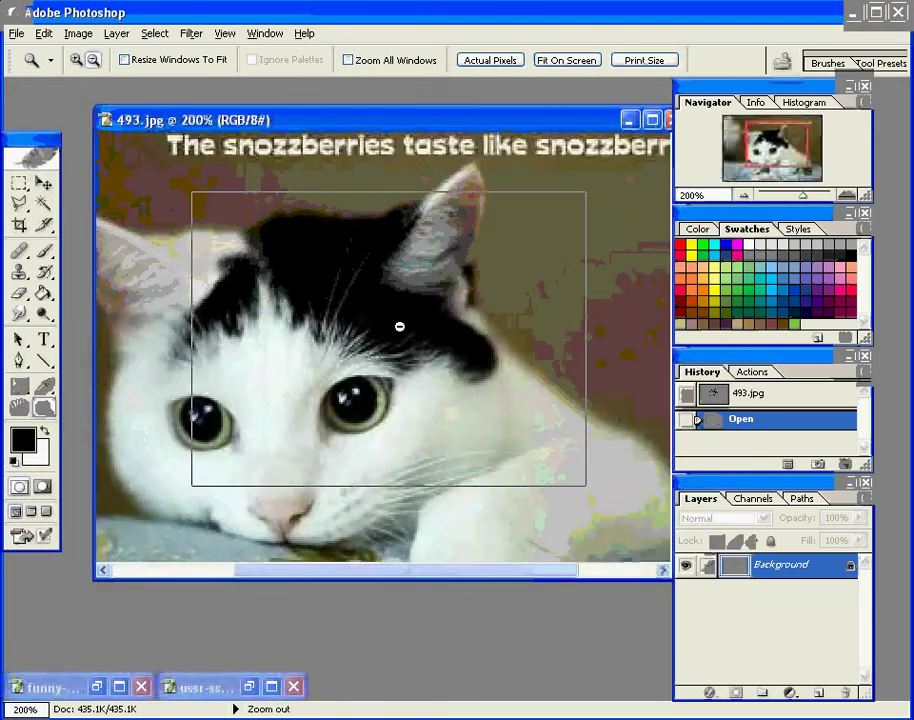
Fit the image on screen, return to 100%, and reposition the document window.
{"action": "left_click", "coordinate": [566, 61]}
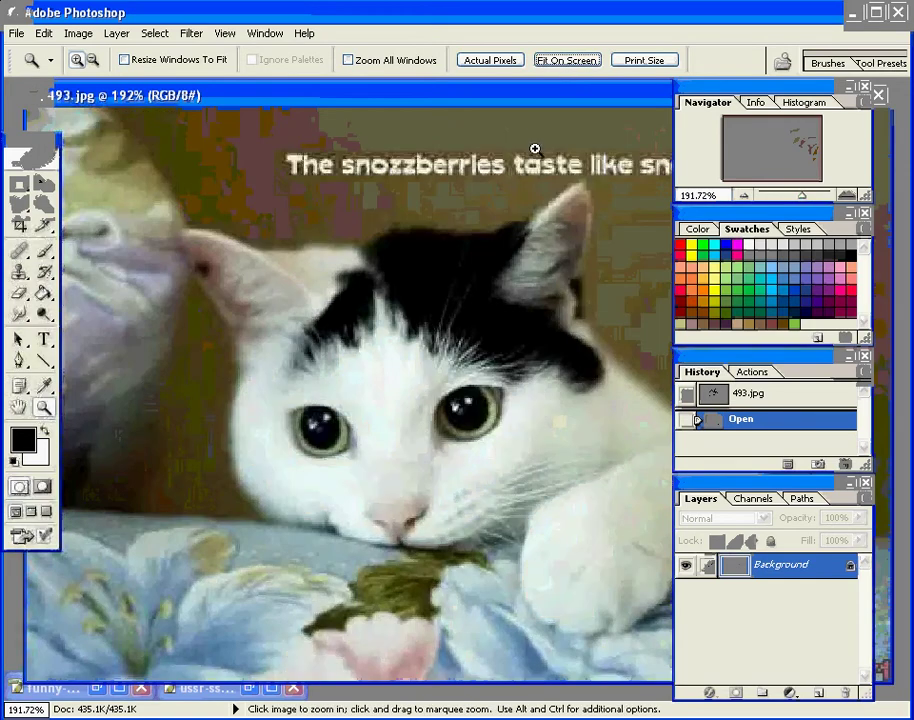
{"action": "left_click", "coordinate": [434, 295], "text": "alt"}
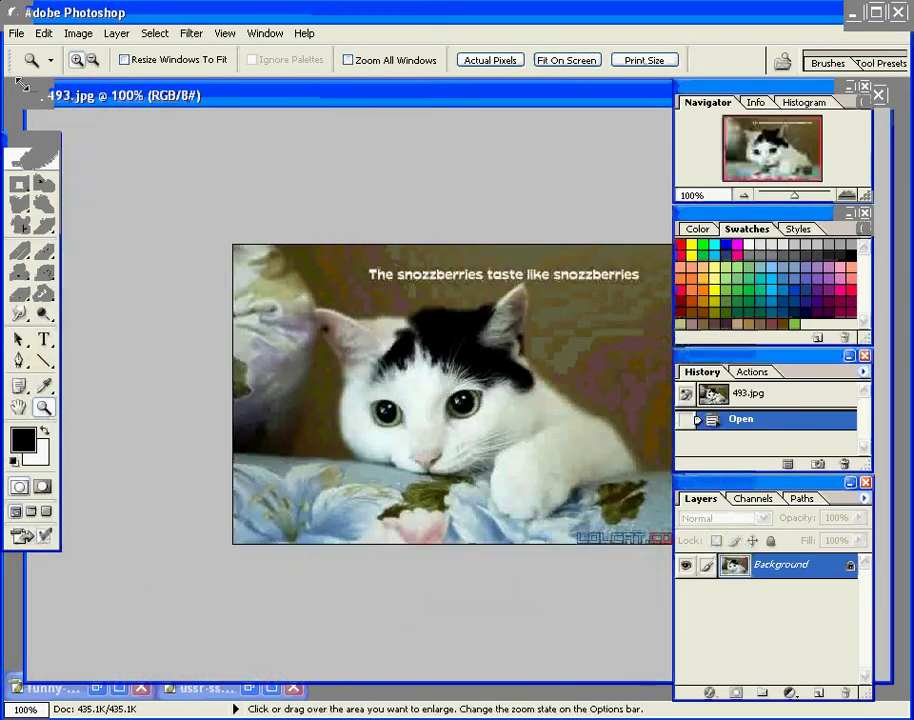
{"action": "left_click_drag", "start_coordinate": [30, 85], "coordinate": [284, 241]}
{"action": "left_click_drag", "start_coordinate": [444, 262], "coordinate": [335, 147]}
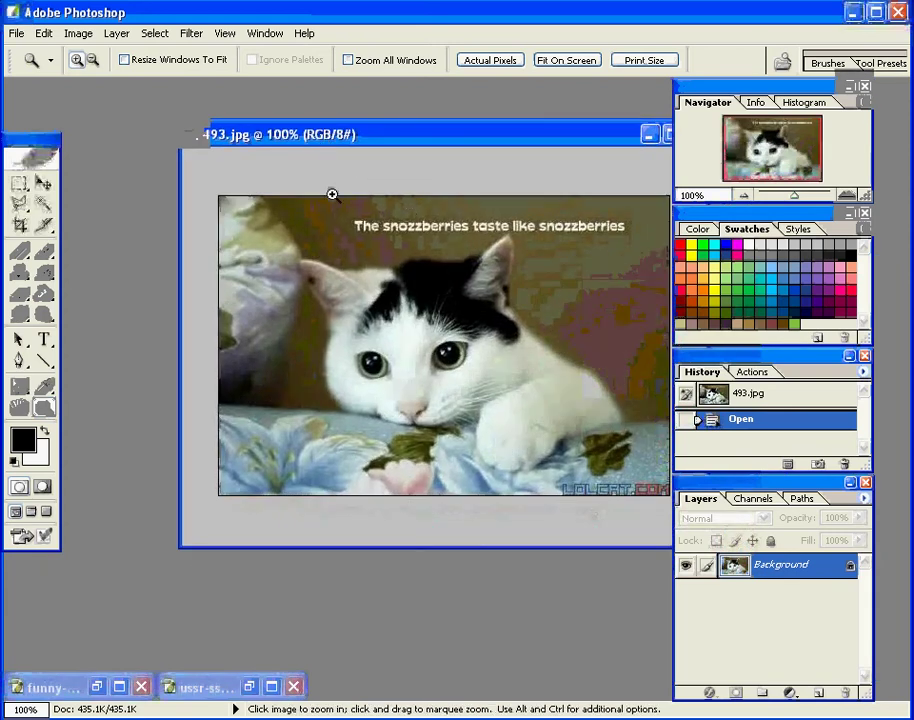
{"action": "left_click", "coordinate": [22, 187]}
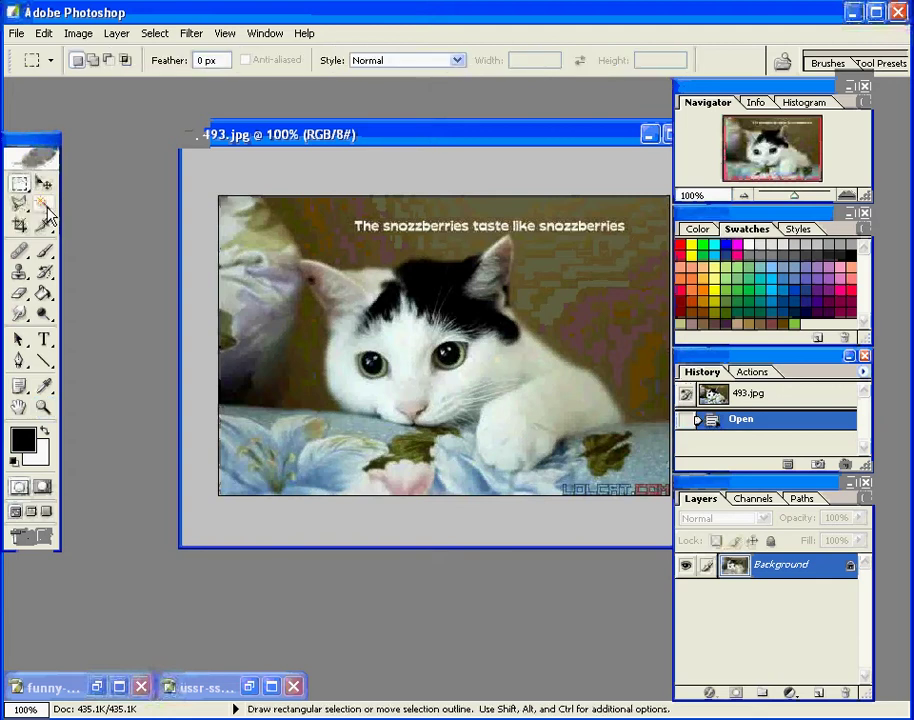
{"action": "left_click", "coordinate": [44, 205]}
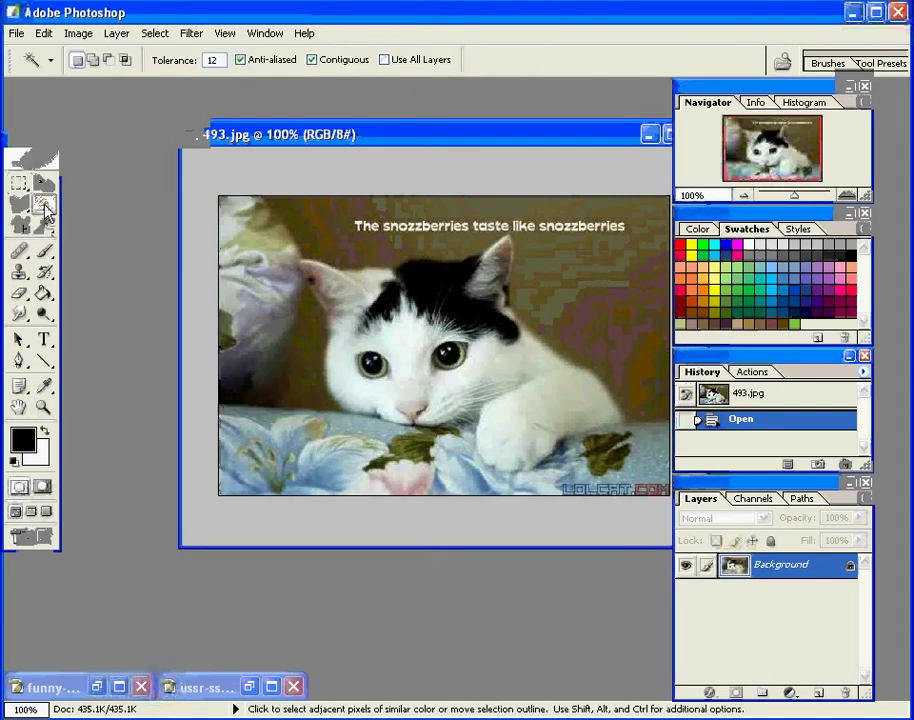
{"action": "left_click", "coordinate": [20, 207]}
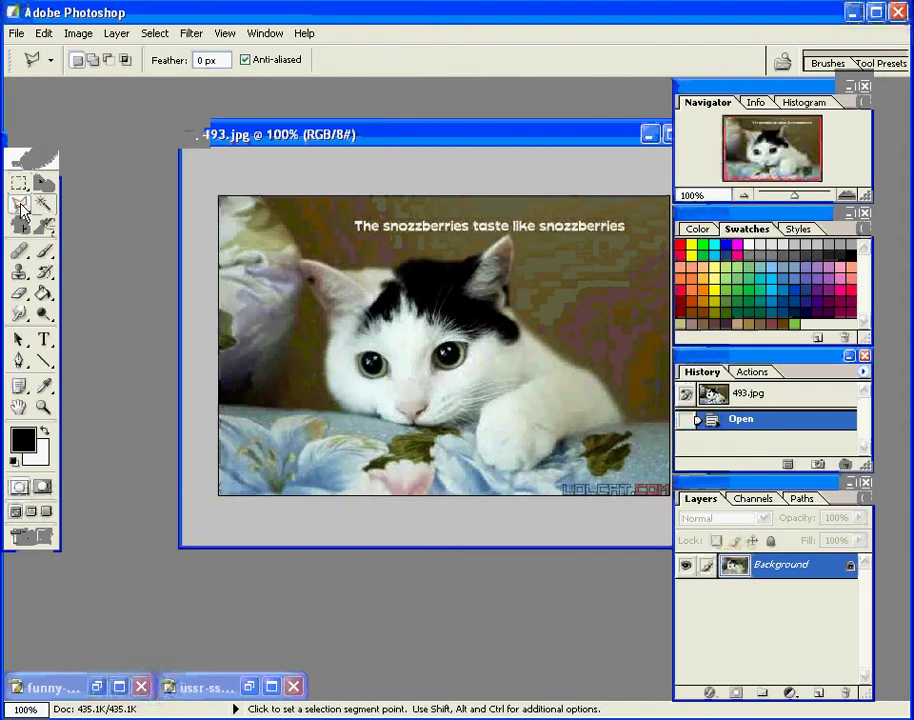
{"action": "left_click", "coordinate": [44, 205]}
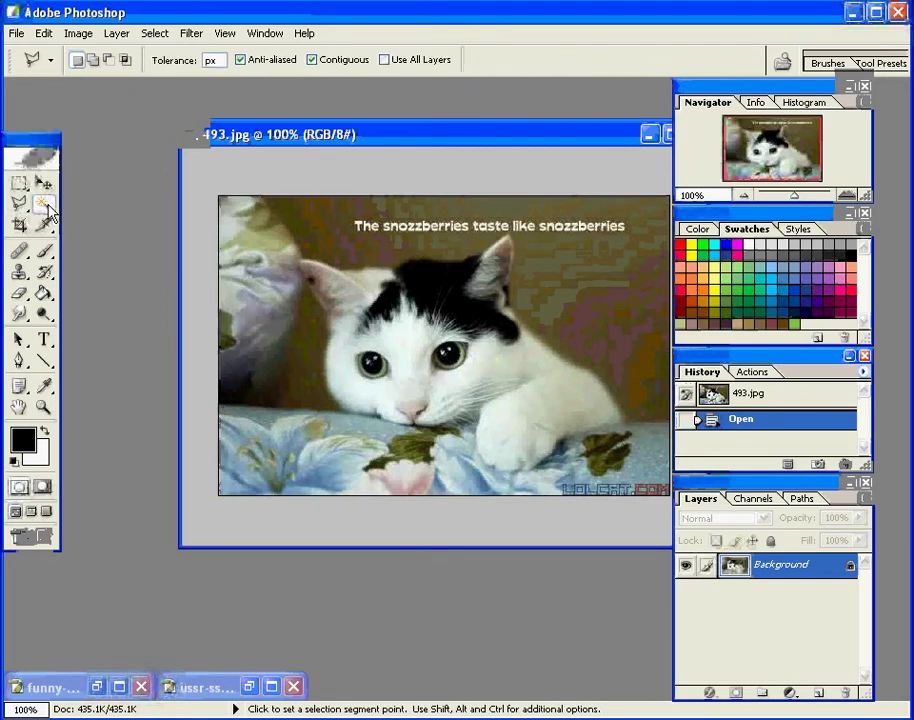
{"action": "left_click", "coordinate": [319, 225]}
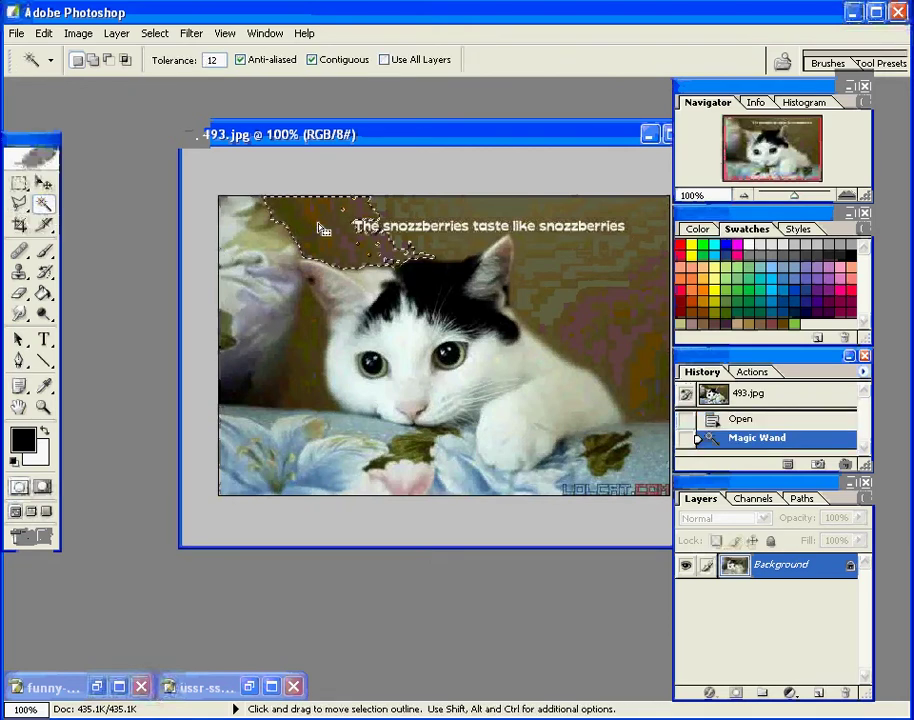
{"action": "left_click", "coordinate": [575, 281]}
{"action": "left_click", "coordinate": [444, 212]}
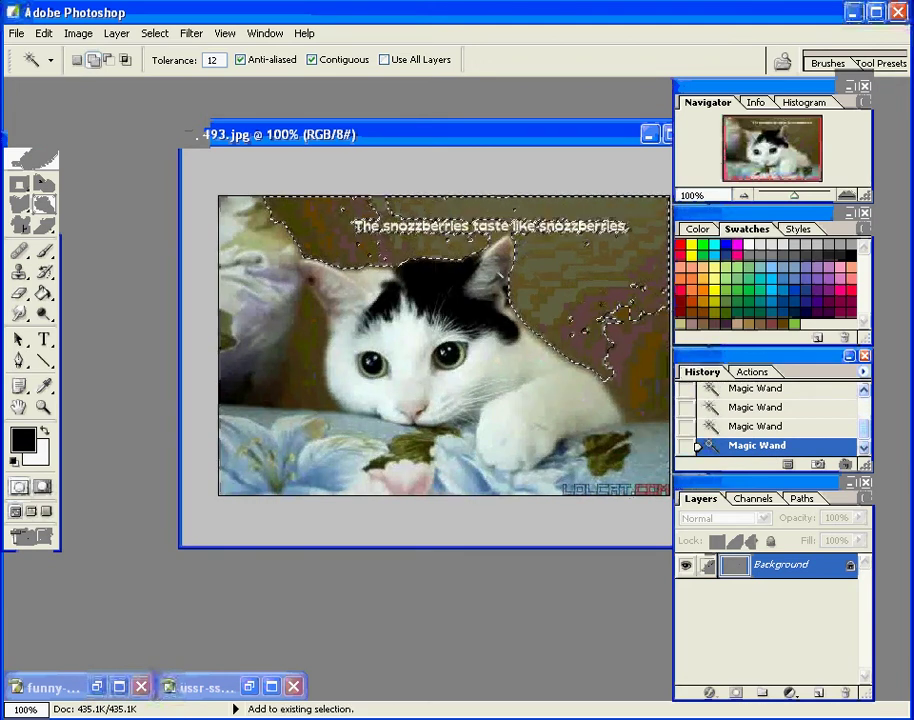
{"action": "left_click", "coordinate": [614, 366], "text": "shift"}
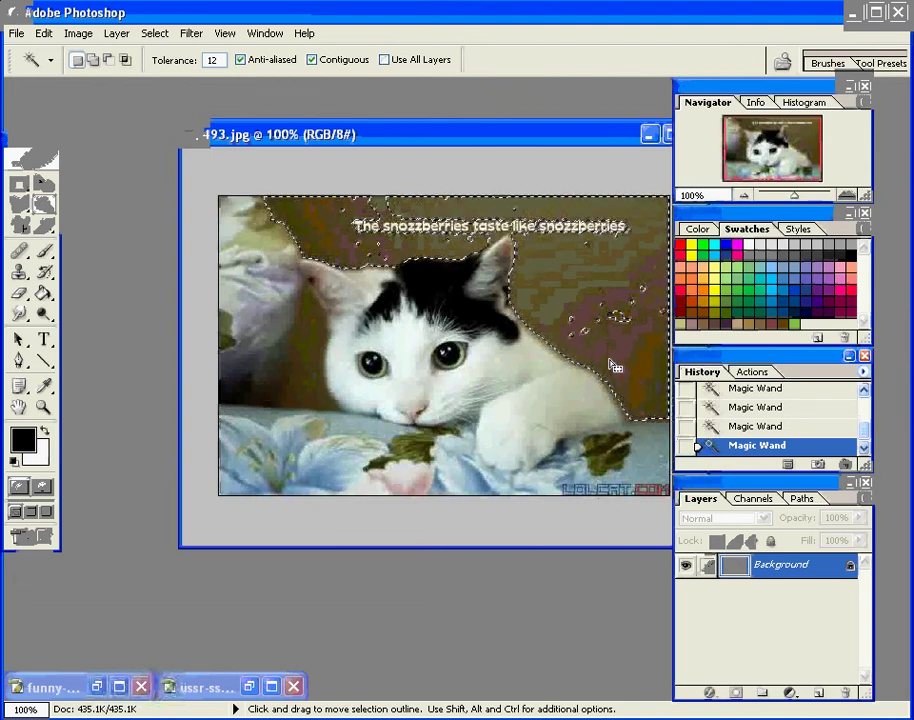
{"action": "left_click", "coordinate": [320, 342], "text": "shift"}
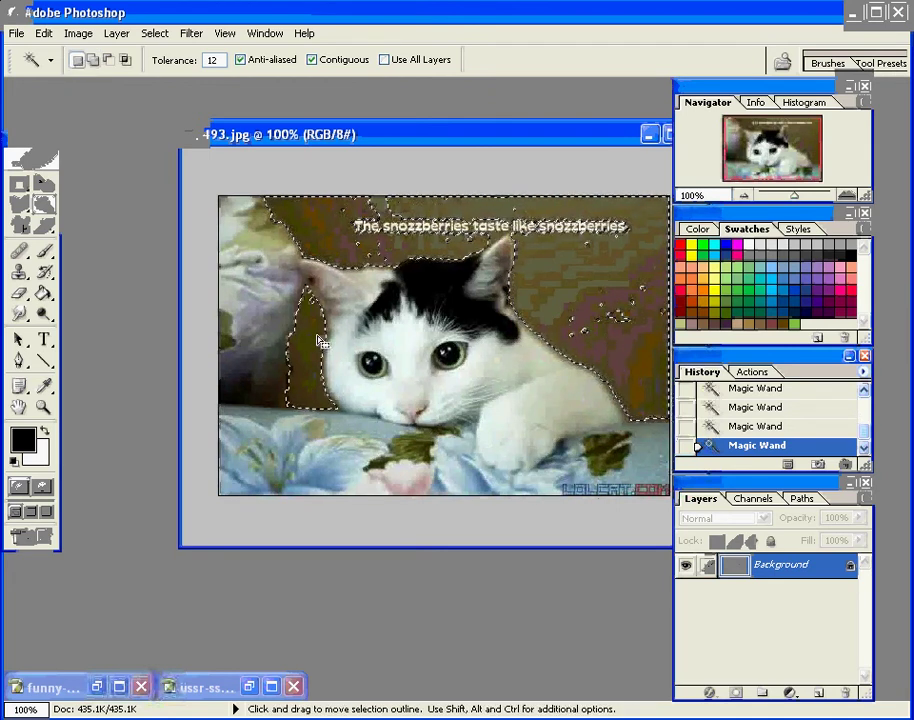
{"action": "left_click", "coordinate": [347, 243], "text": "alt"}
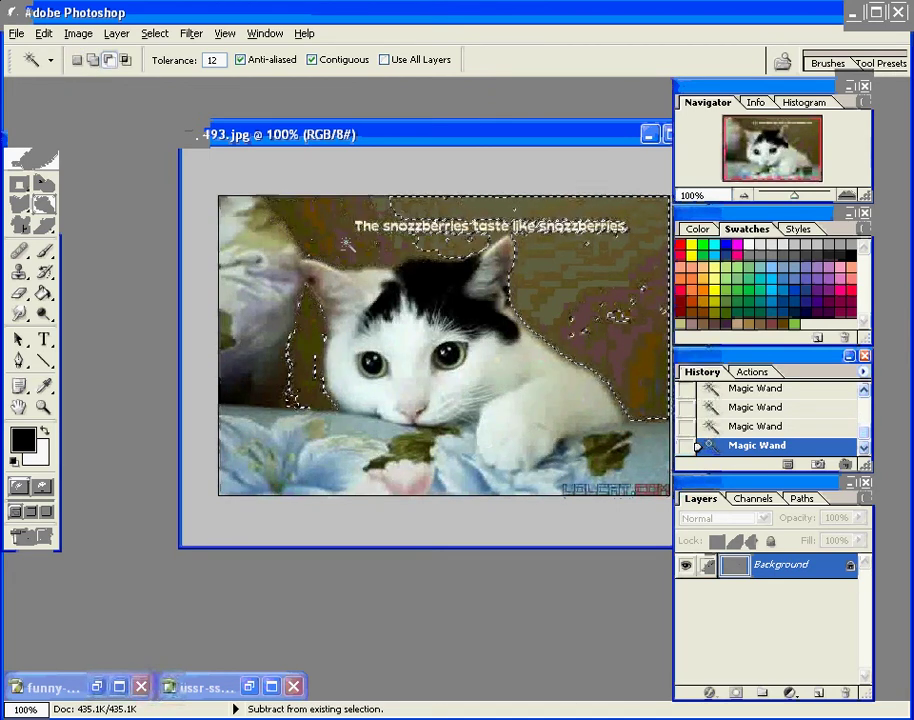
{"action": "left_click", "coordinate": [545, 265], "text": "shift"}
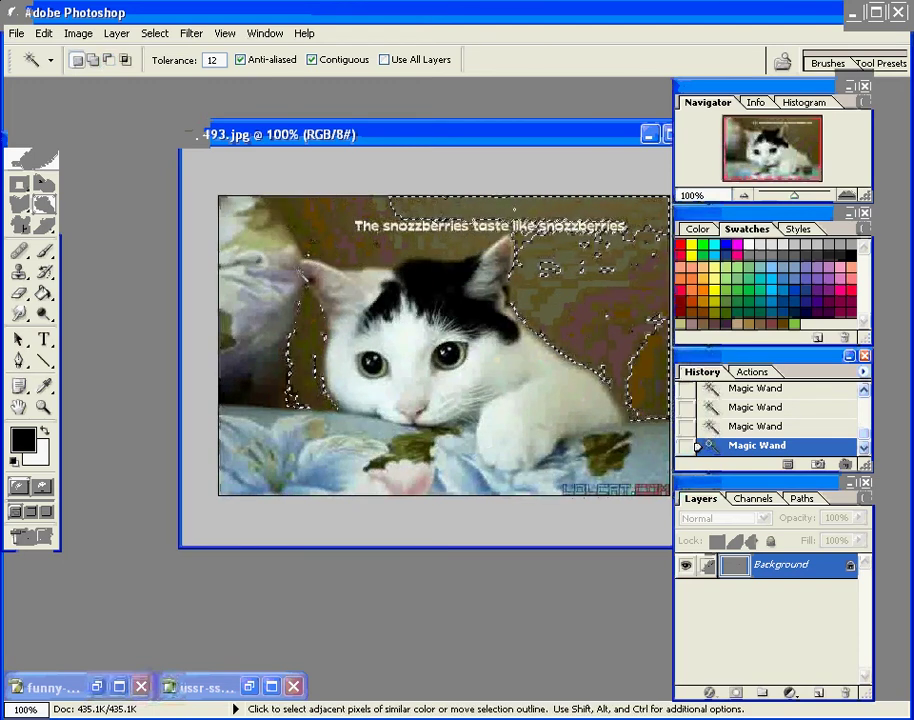
{"action": "key", "text": "ctrl+d"}
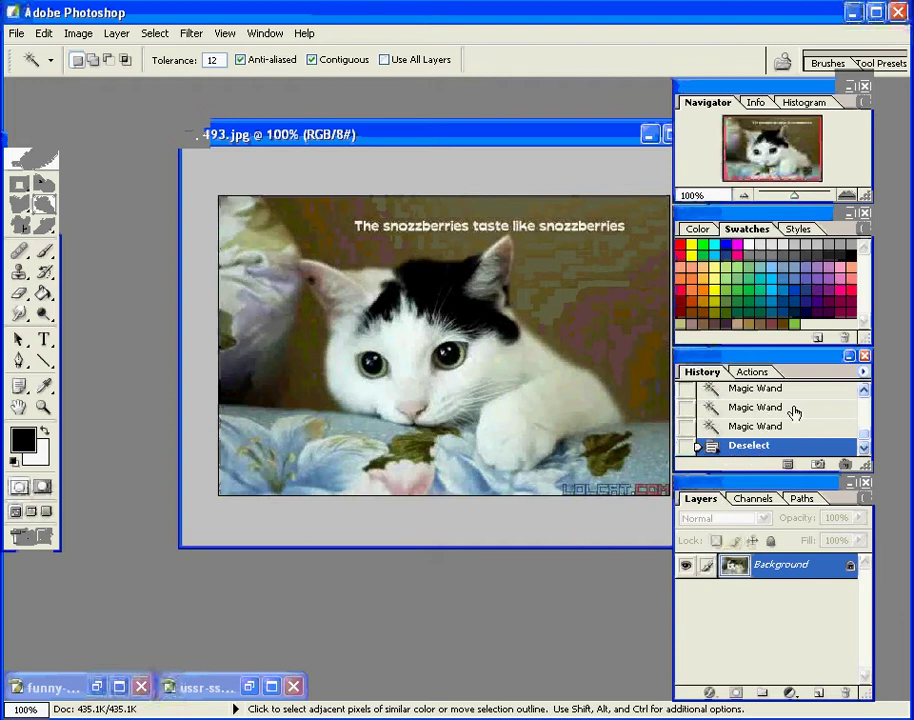
Draw a rectangular marquee around 'The snozzberries taste' in the caption.
{"action": "left_click", "coordinate": [20, 190]}
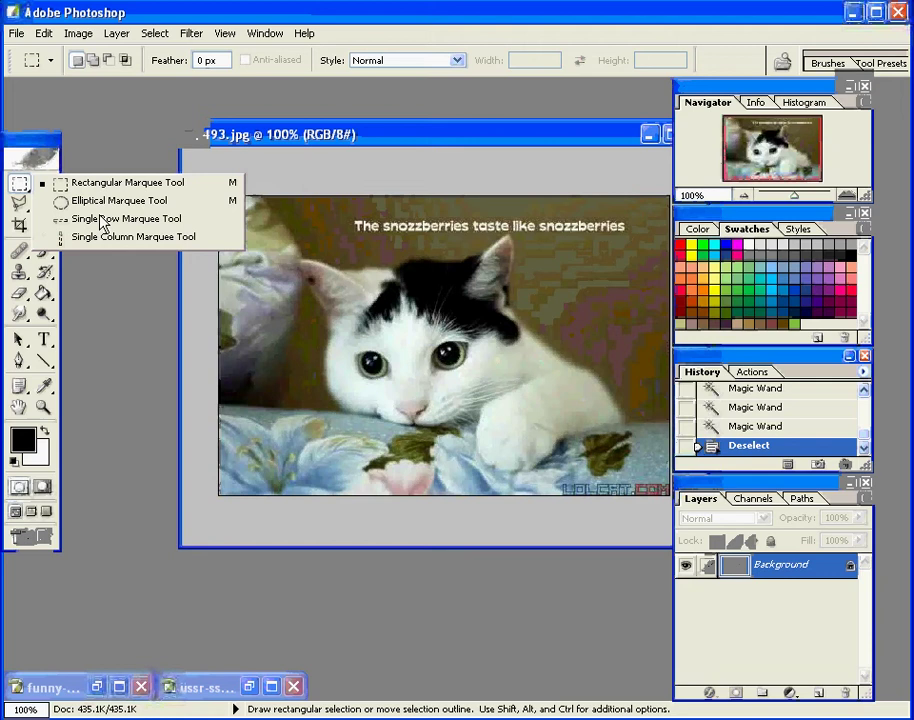
{"action": "left_click", "coordinate": [80, 183]}
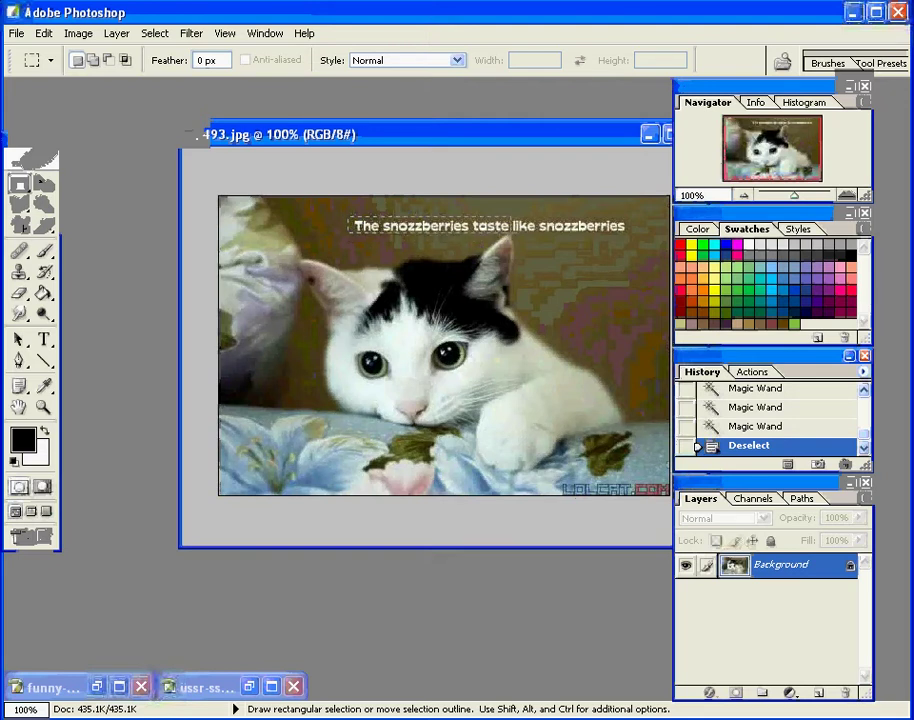
{"action": "left_click_drag", "start_coordinate": [512, 235], "coordinate": [512, 235]}
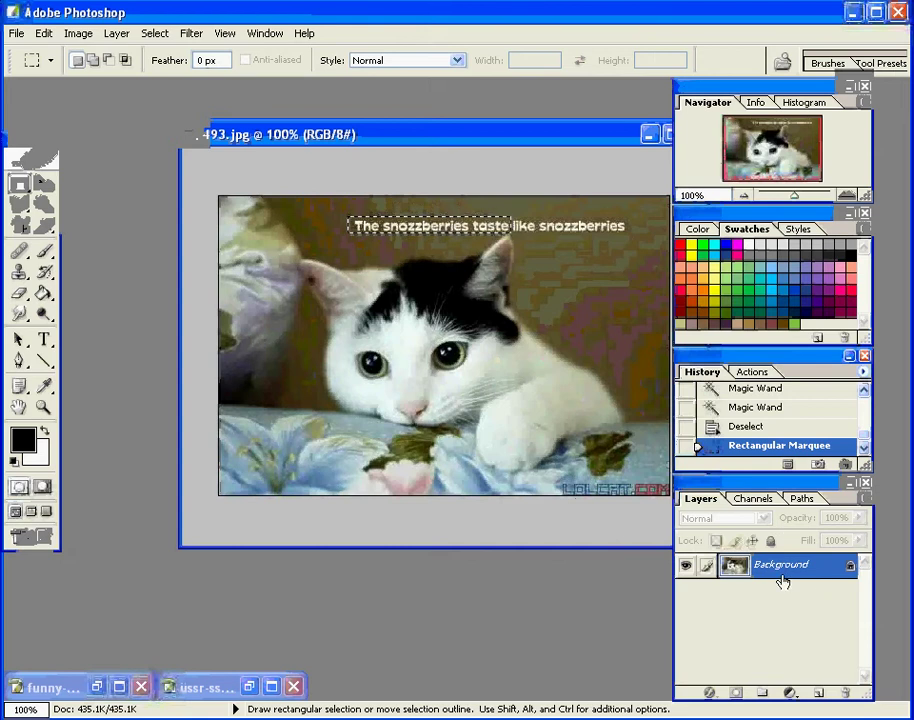
Trial-move the selected caption words left, then undo the move.
{"action": "left_click", "coordinate": [44, 186]}
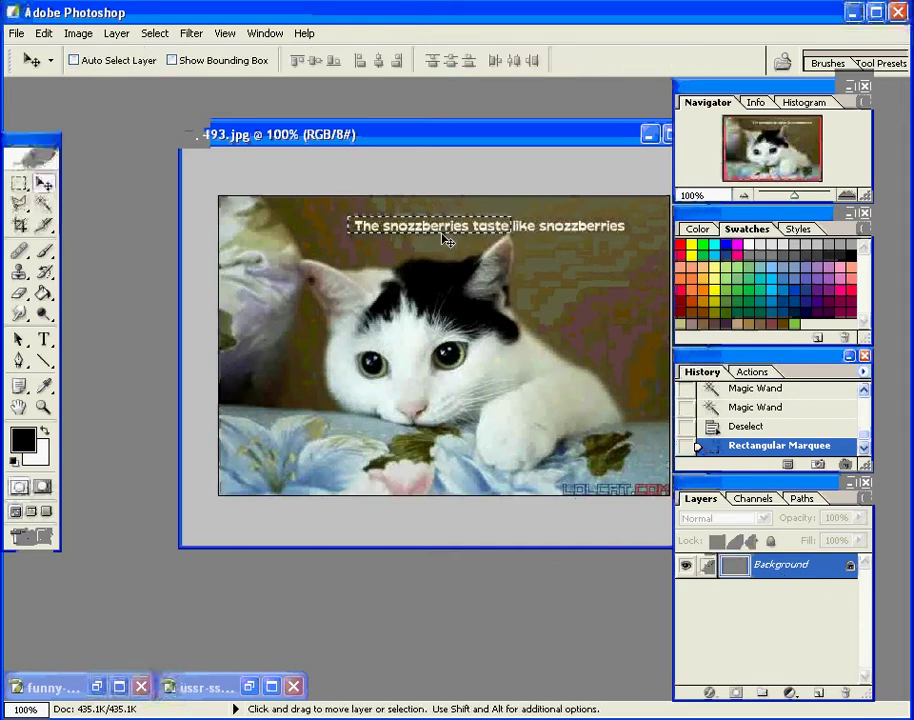
{"action": "left_click_drag", "start_coordinate": [450, 238], "coordinate": [414, 233]}
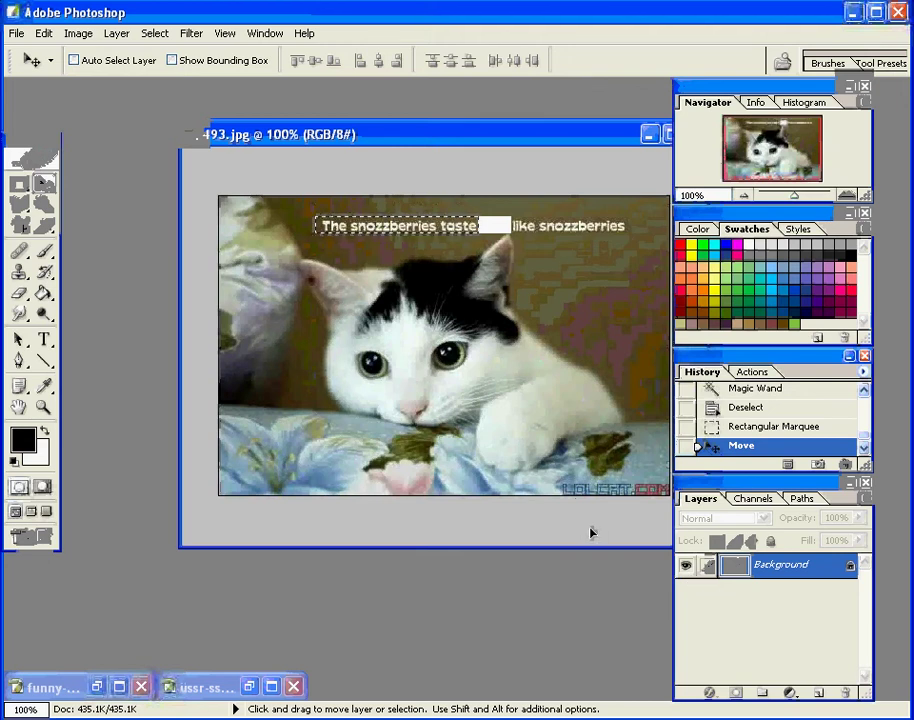
{"action": "key", "text": "ctrl+z"}
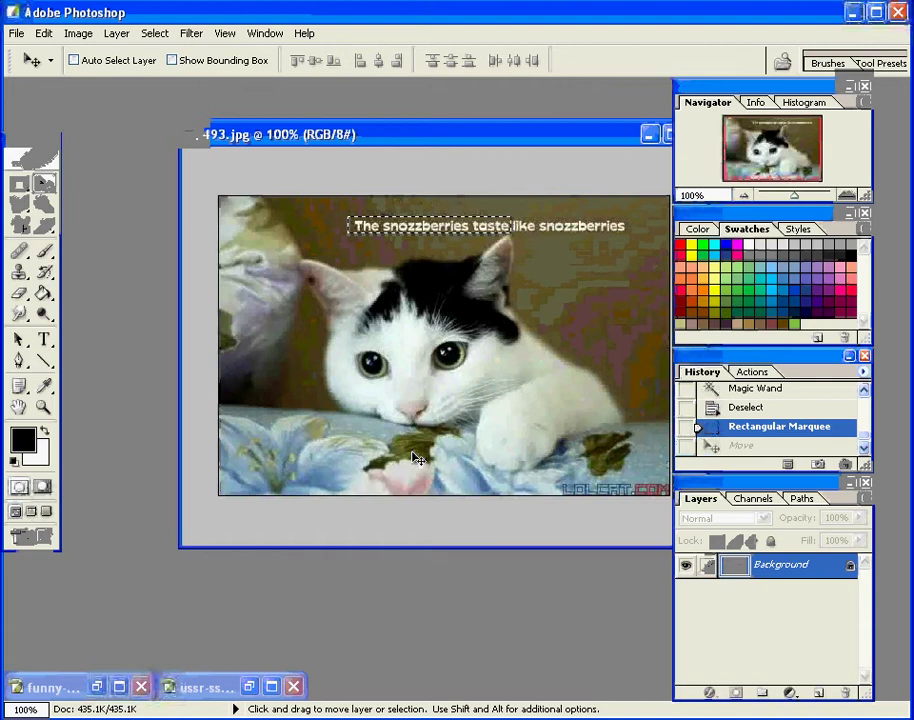
Copy and paste 'The snozzberries taste' onto Layer 1 and shift it left over the caption.
{"action": "left_click", "coordinate": [44, 33]}
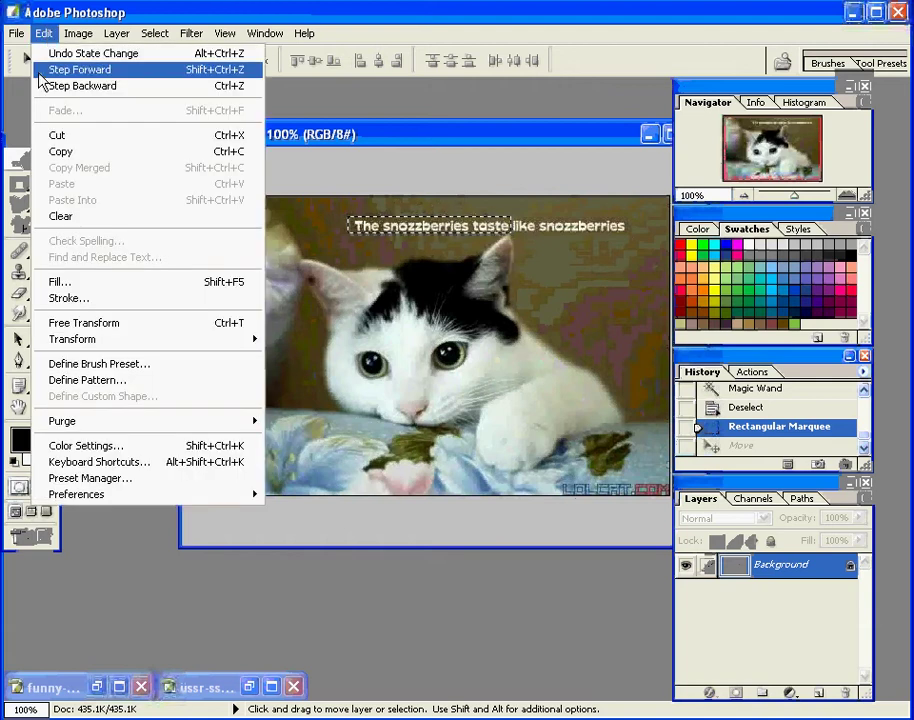
{"action": "left_click", "coordinate": [70, 151]}
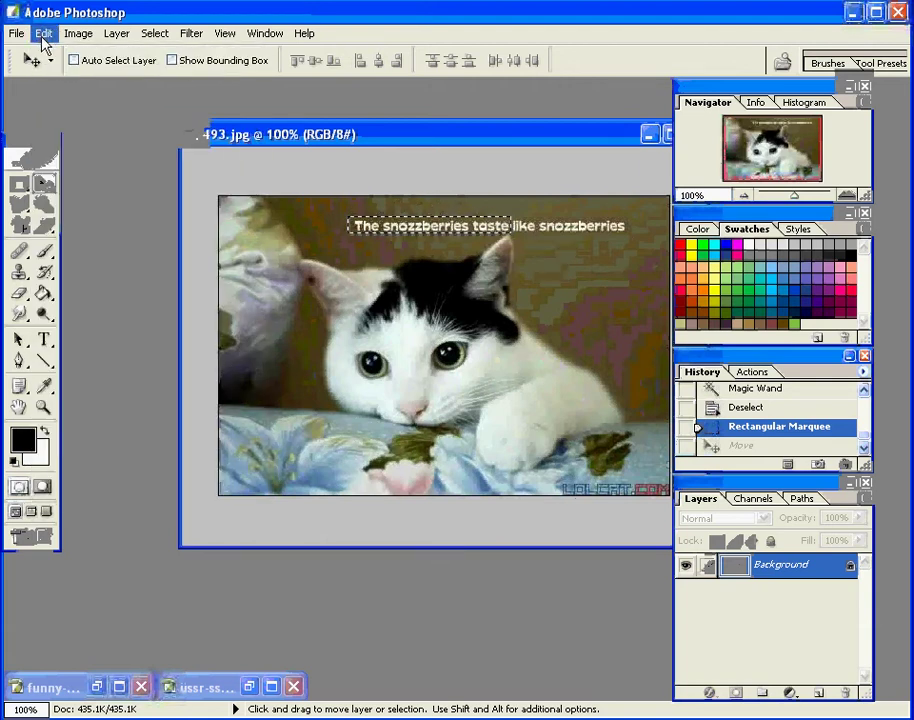
{"action": "left_click", "coordinate": [44, 33]}
{"action": "left_click", "coordinate": [110, 184]}
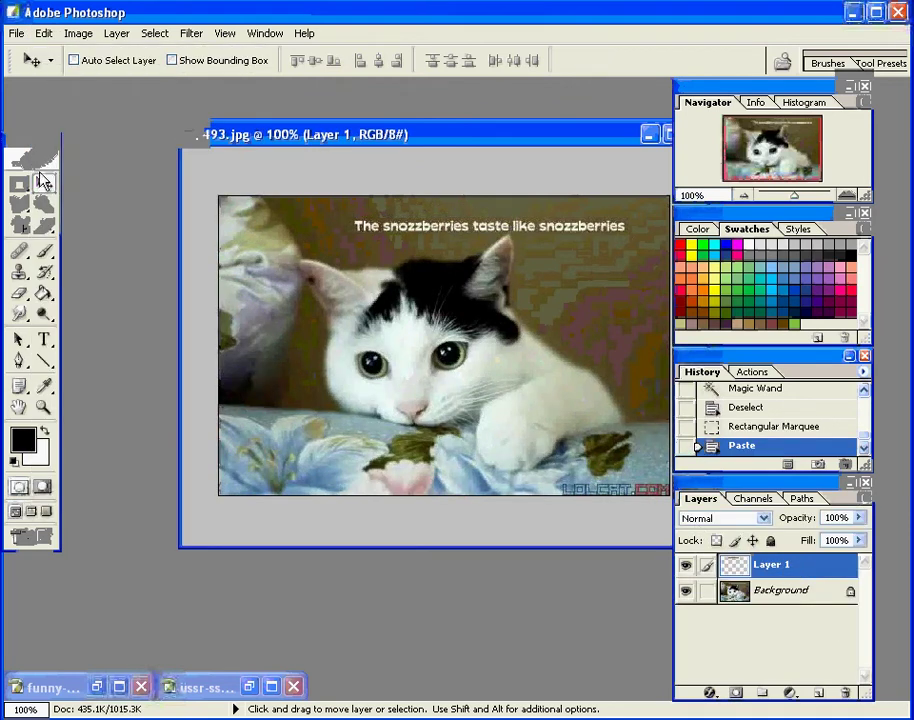
{"action": "left_click_drag", "start_coordinate": [441, 235], "coordinate": [408, 230]}
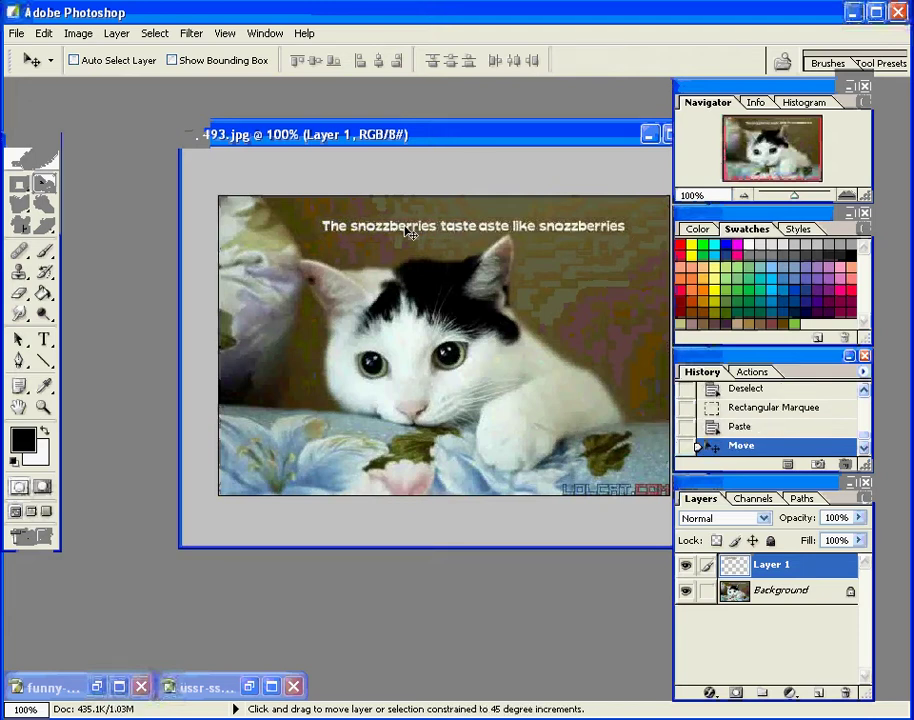
Select the Background layer and hide Layer 1.
{"action": "left_click", "coordinate": [792, 598]}
{"action": "left_click", "coordinate": [685, 565]}
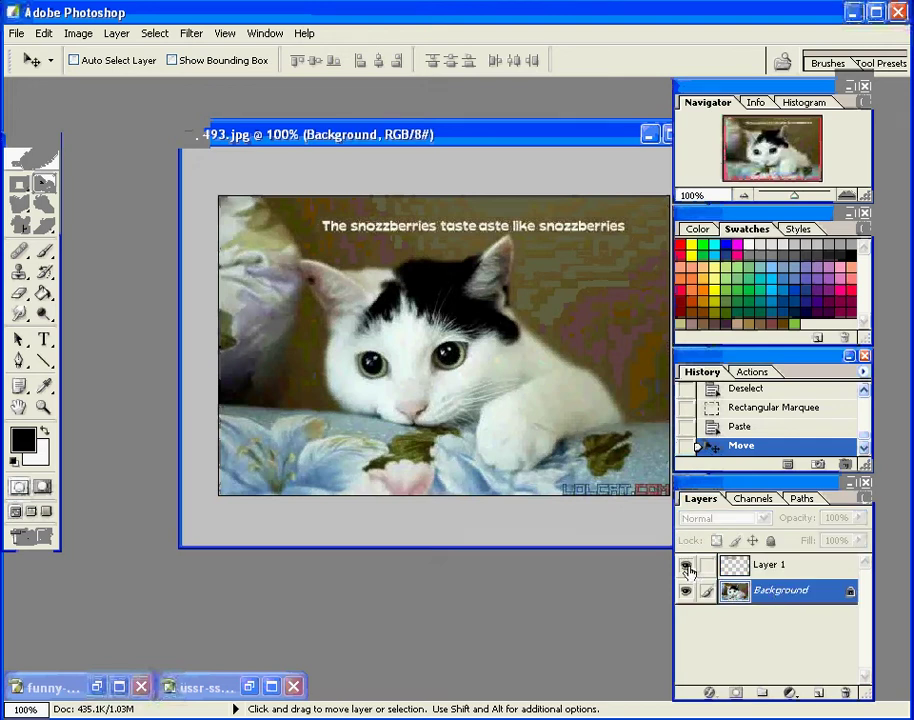
{"action": "left_click", "coordinate": [686, 566]}
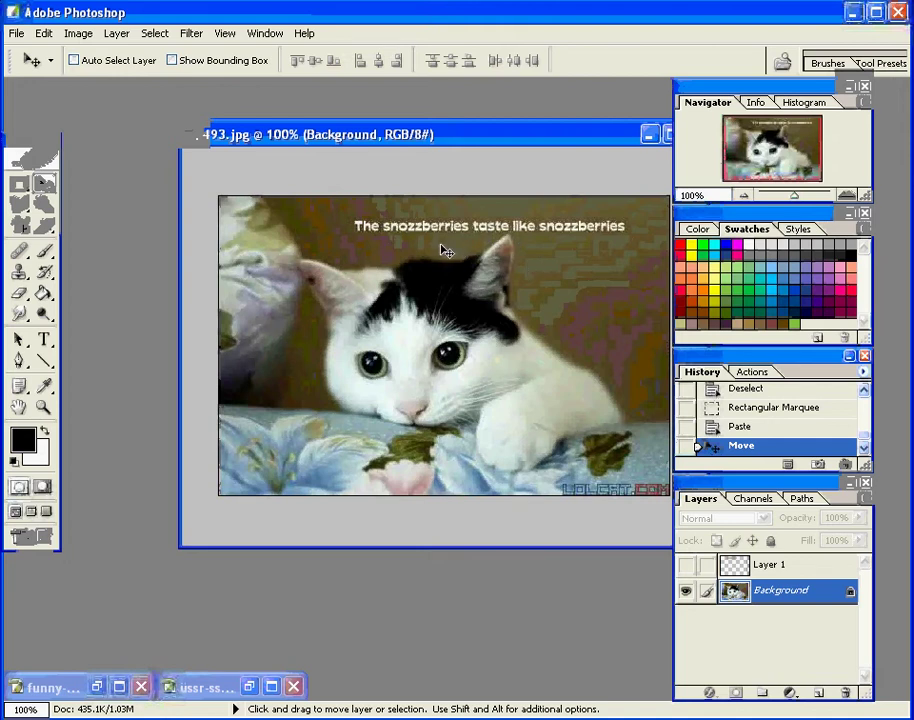
Set the Eraser brush to 36 px diameter with 0% hardness.
{"action": "key", "text": "e"}
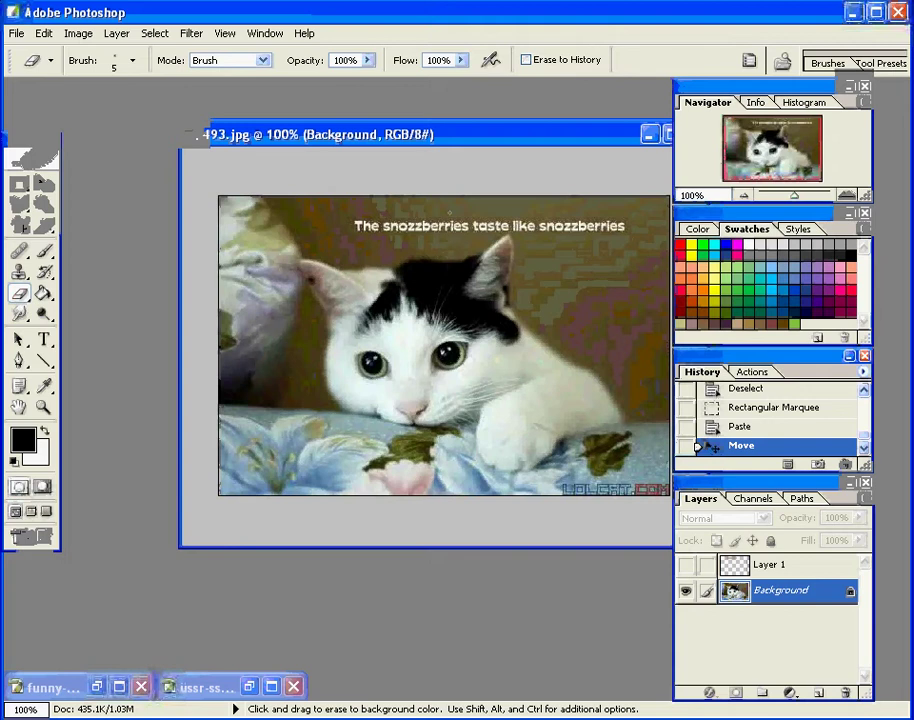
{"action": "right_click", "coordinate": [449, 212]}
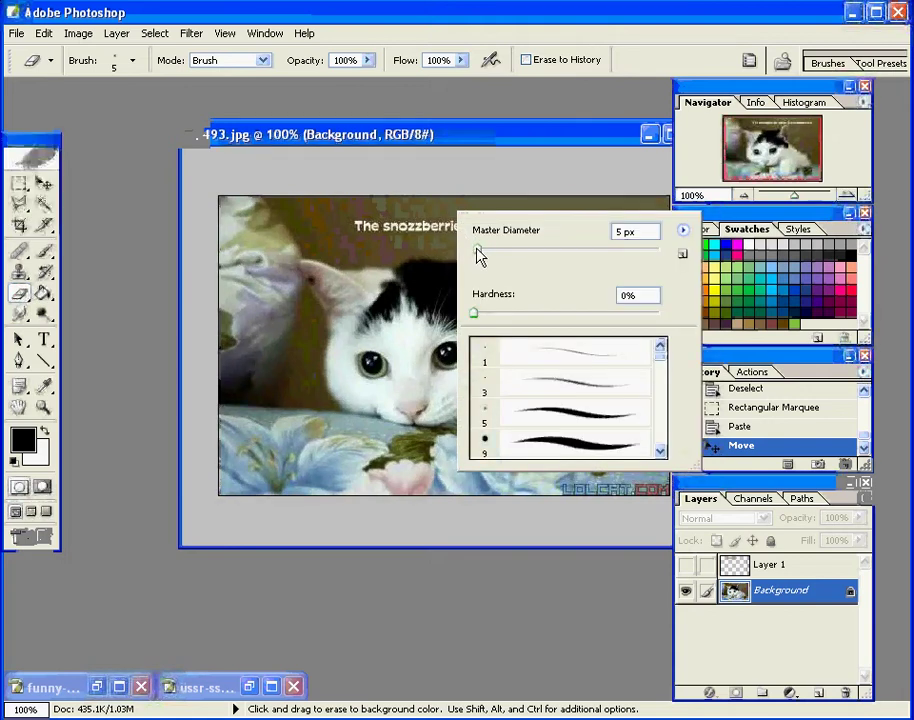
{"action": "mouse_move", "coordinate": [479, 252]}
{"action": "left_mouse_down"}
{"action": "mouse_move", "coordinate": [541, 265]}
{"action": "mouse_move", "coordinate": [506, 256]}
{"action": "left_mouse_up"}
{"action": "left_click_drag", "start_coordinate": [476, 318], "coordinate": [673, 326]}
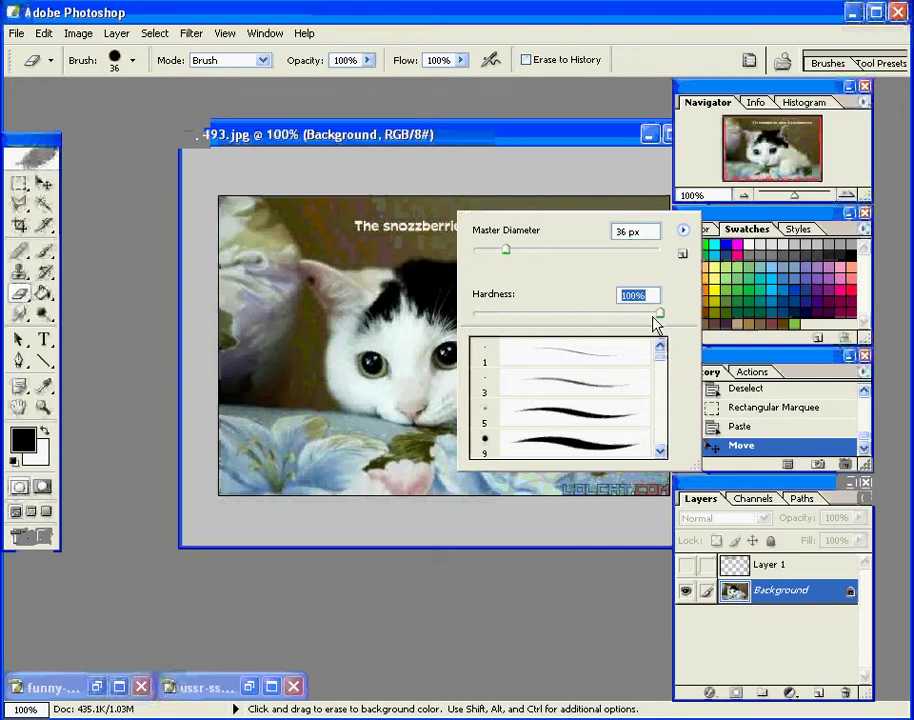
{"action": "left_click_drag", "start_coordinate": [657, 318], "coordinate": [428, 322]}
{"action": "left_click", "coordinate": [540, 140]}
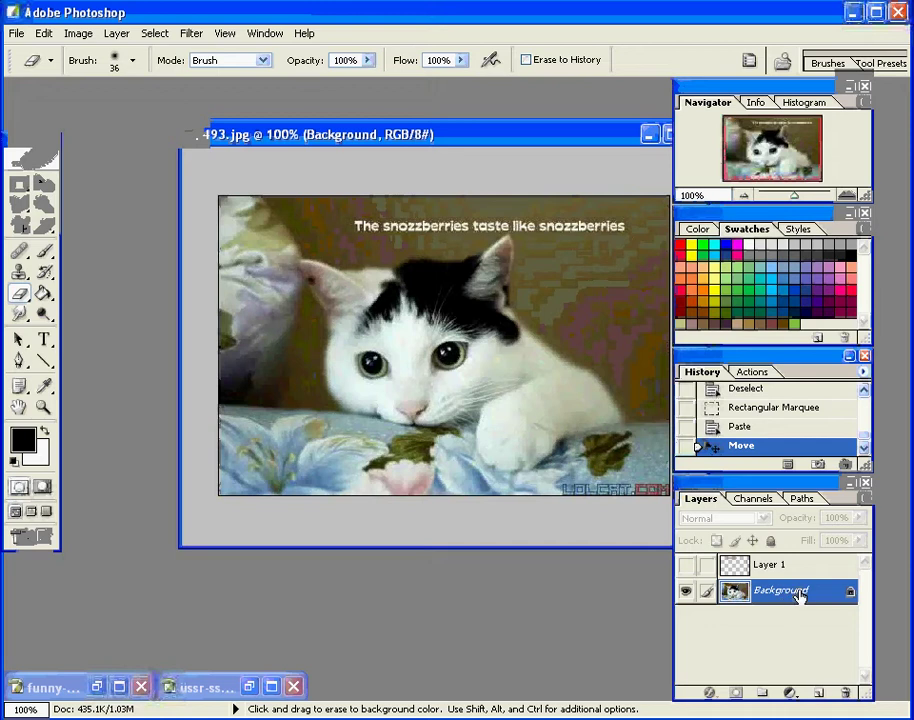
Duplicate Background as Background copy, delete the original, and lock Background copy.
{"action": "right_click", "coordinate": [798, 595]}
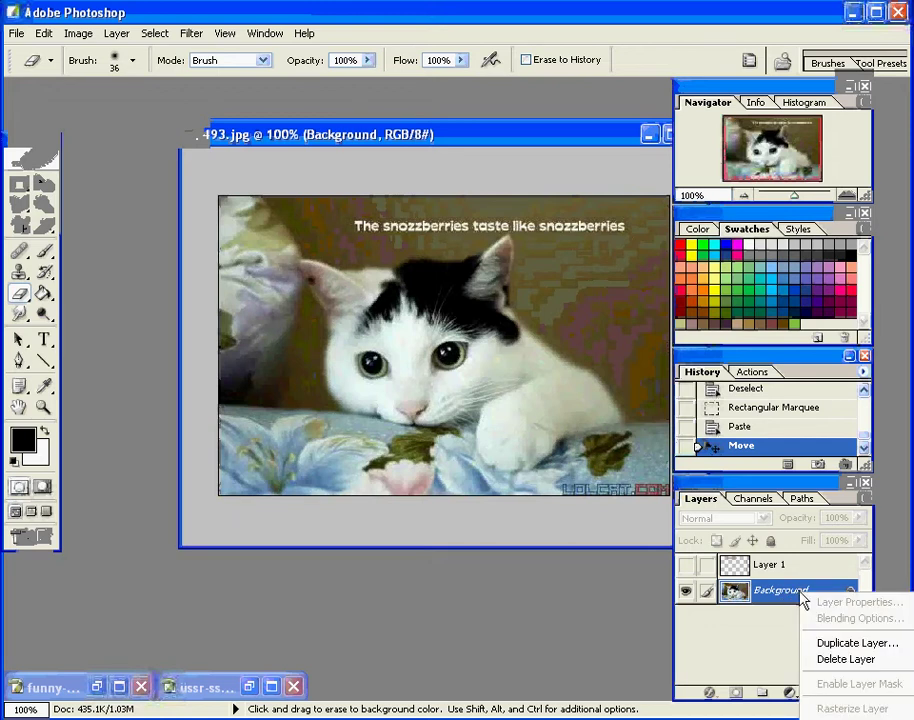
{"action": "left_click", "coordinate": [854, 644]}
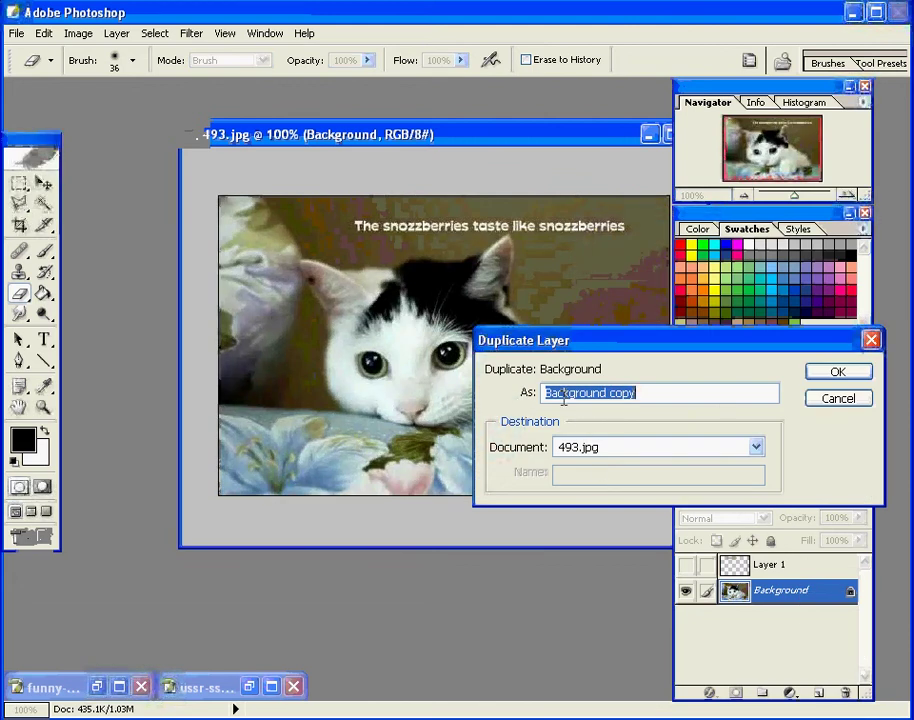
{"action": "left_click", "coordinate": [838, 371]}
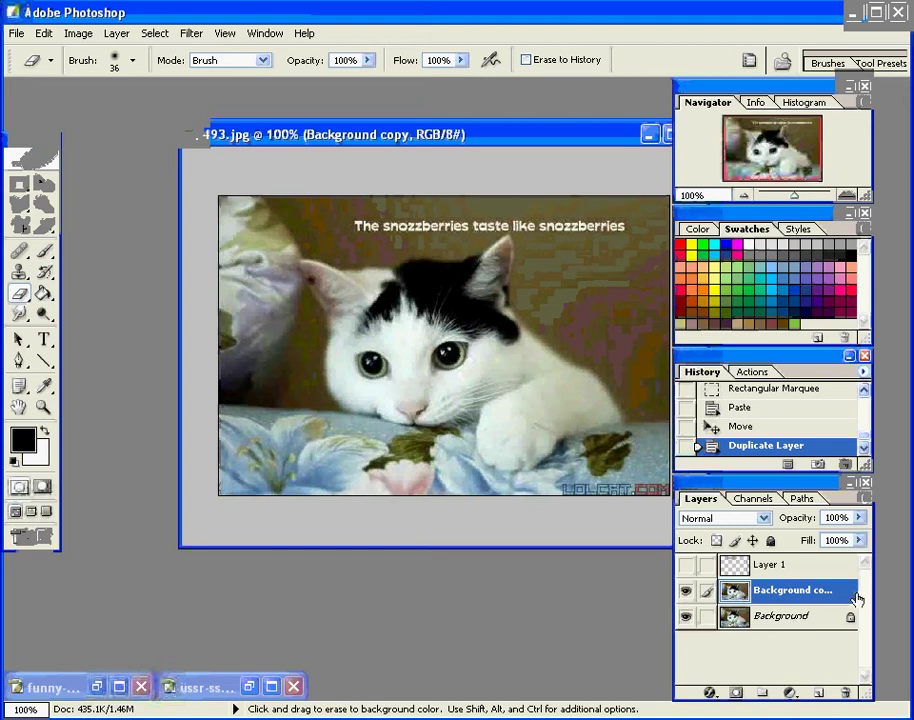
{"action": "left_click_drag", "start_coordinate": [780, 625], "coordinate": [848, 693]}
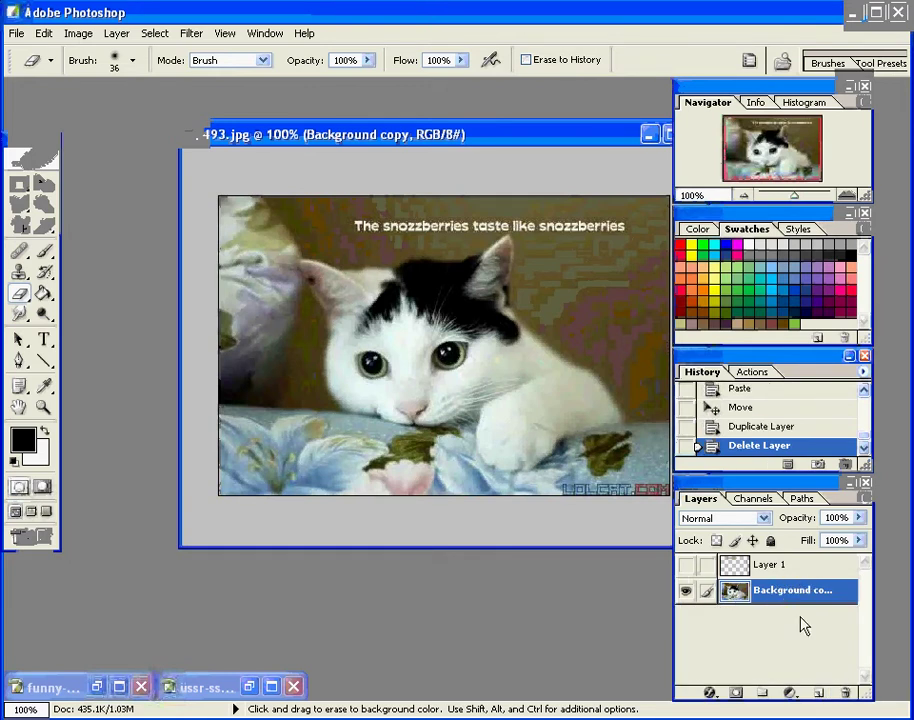
{"action": "left_click", "coordinate": [770, 541]}
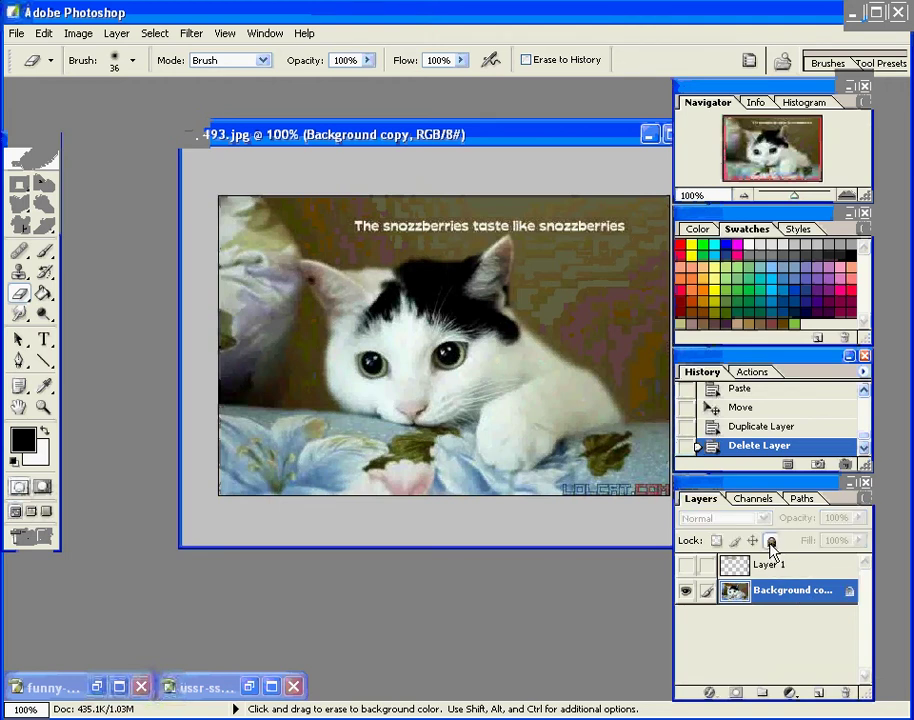
{"action": "left_click", "coordinate": [770, 541]}
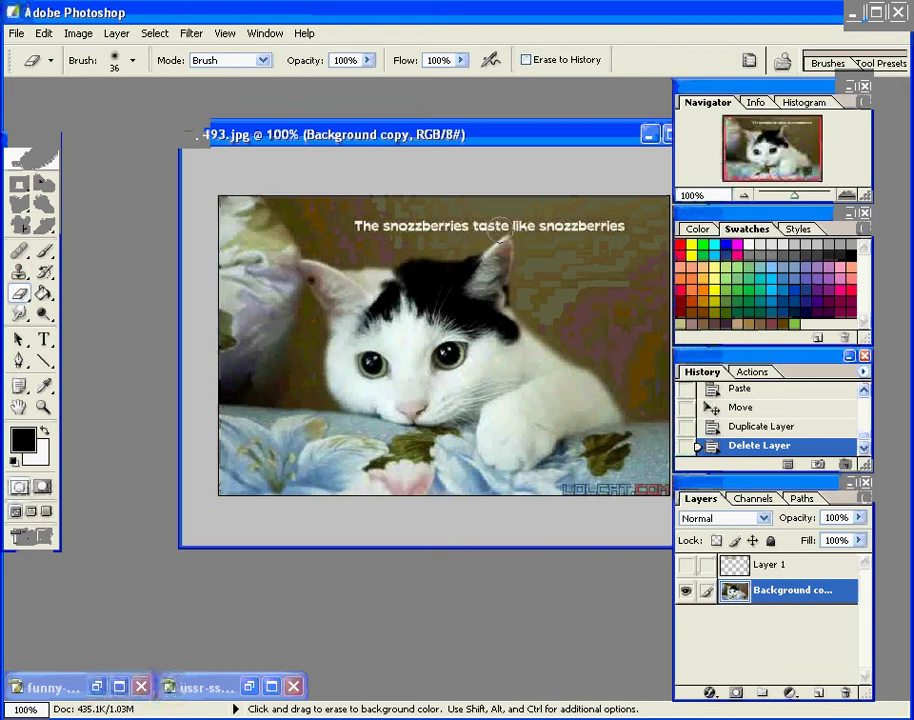
{"action": "left_click_drag", "start_coordinate": [500, 225], "coordinate": [368, 226]}
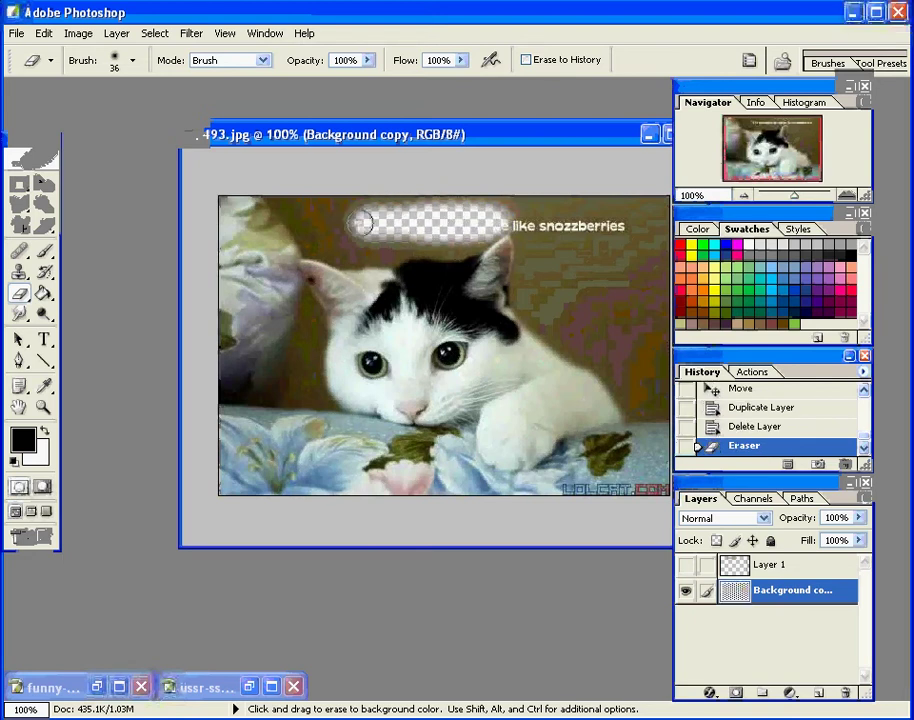
{"action": "left_click", "coordinate": [686, 566]}
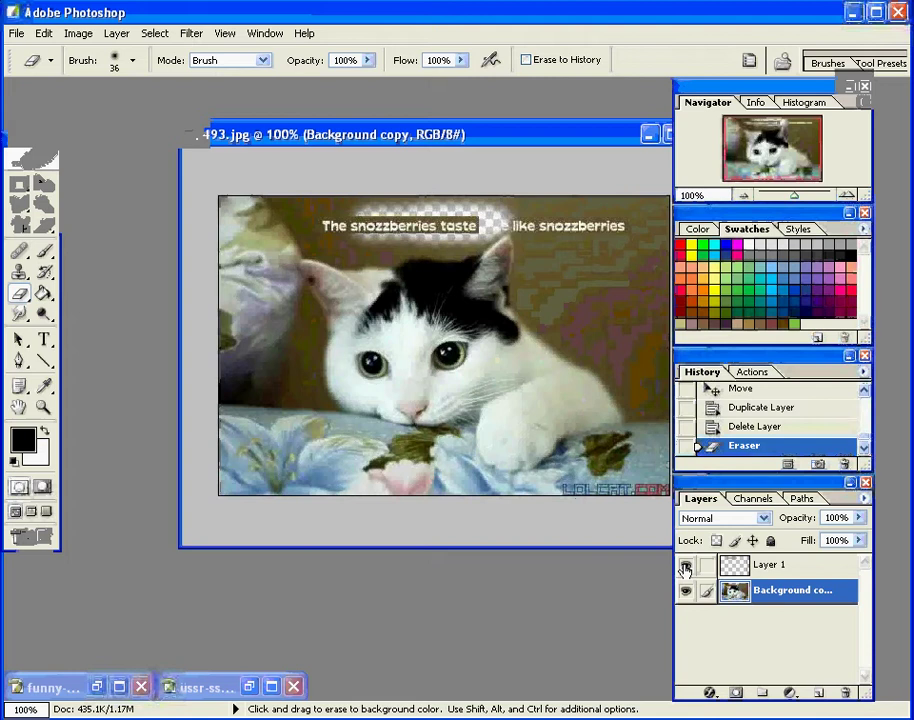
{"action": "left_click", "coordinate": [686, 566]}
{"action": "key", "text": "ctrl+z"}
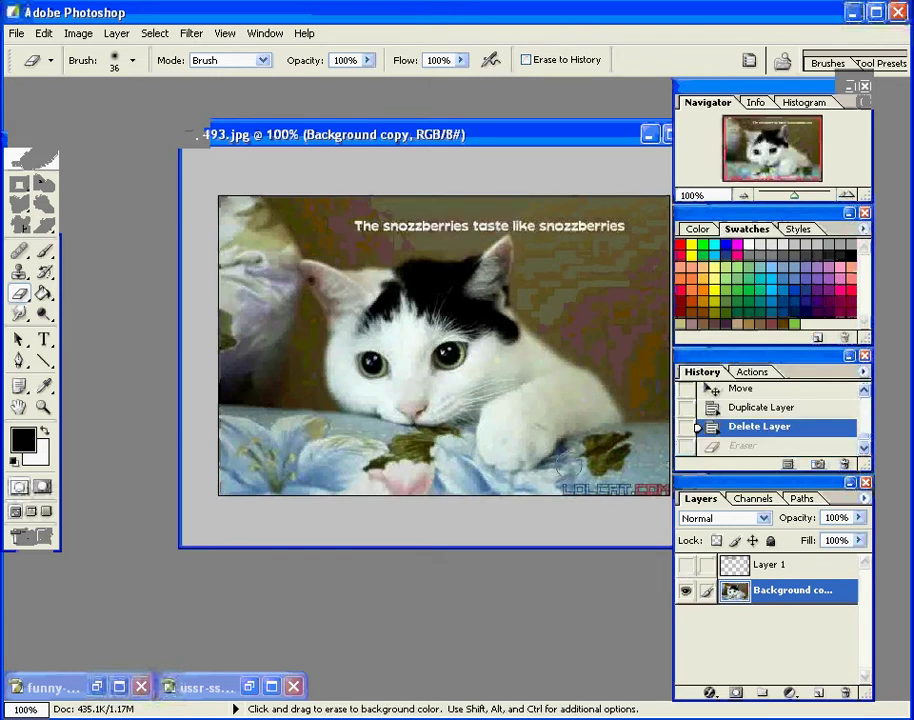
Choose the Clone Stamp tool with a 16 px brush.
{"action": "left_click", "coordinate": [19, 271]}
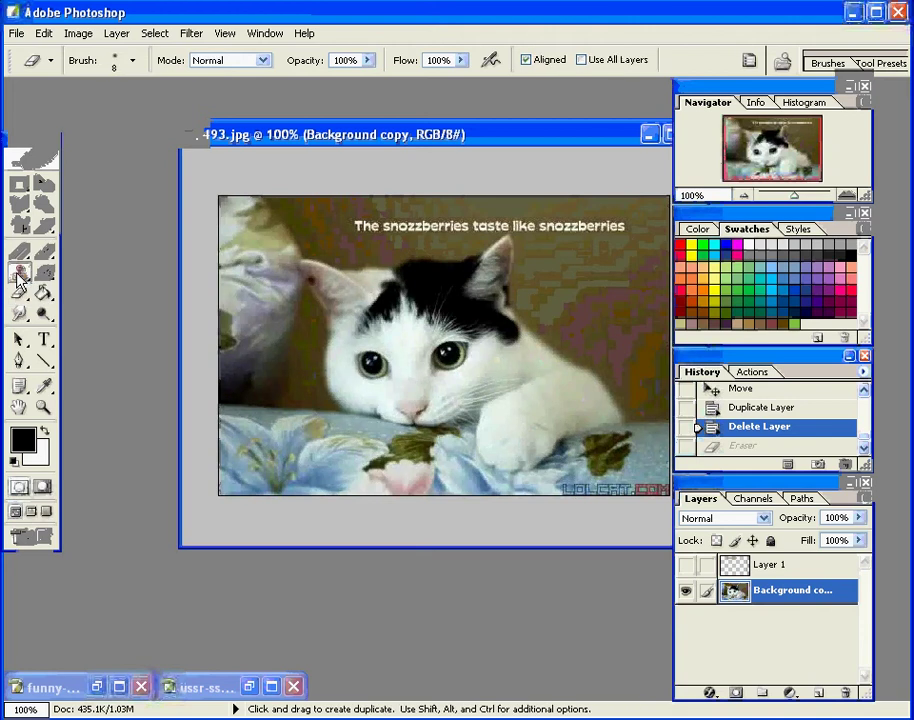
{"action": "right_click", "coordinate": [19, 271]}
{"action": "left_click", "coordinate": [80, 274]}
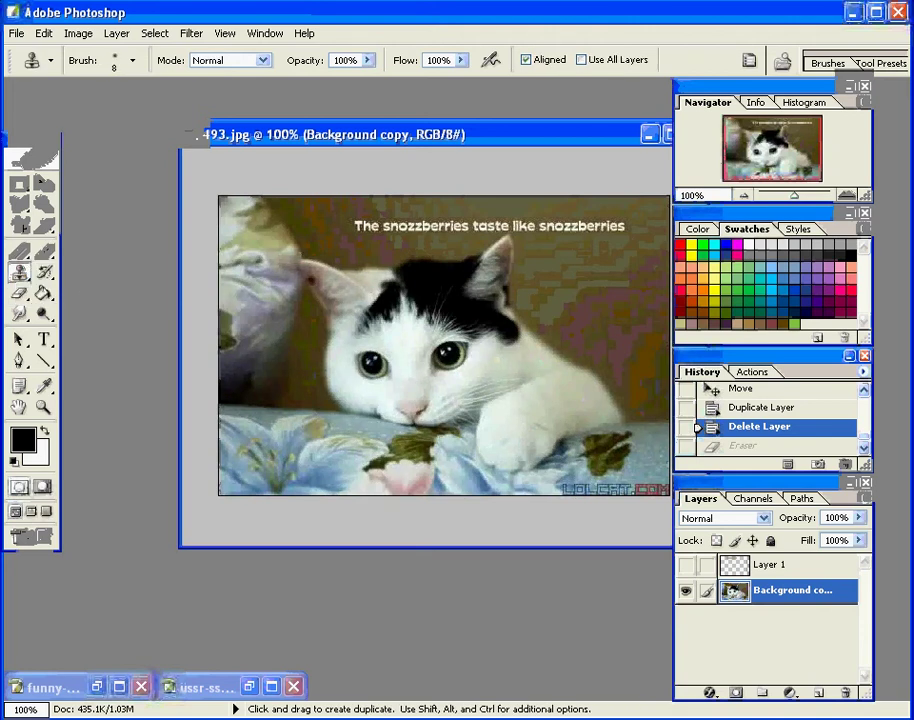
{"action": "right_click", "coordinate": [389, 245]}
{"action": "left_click_drag", "start_coordinate": [422, 283], "coordinate": [428, 282]}
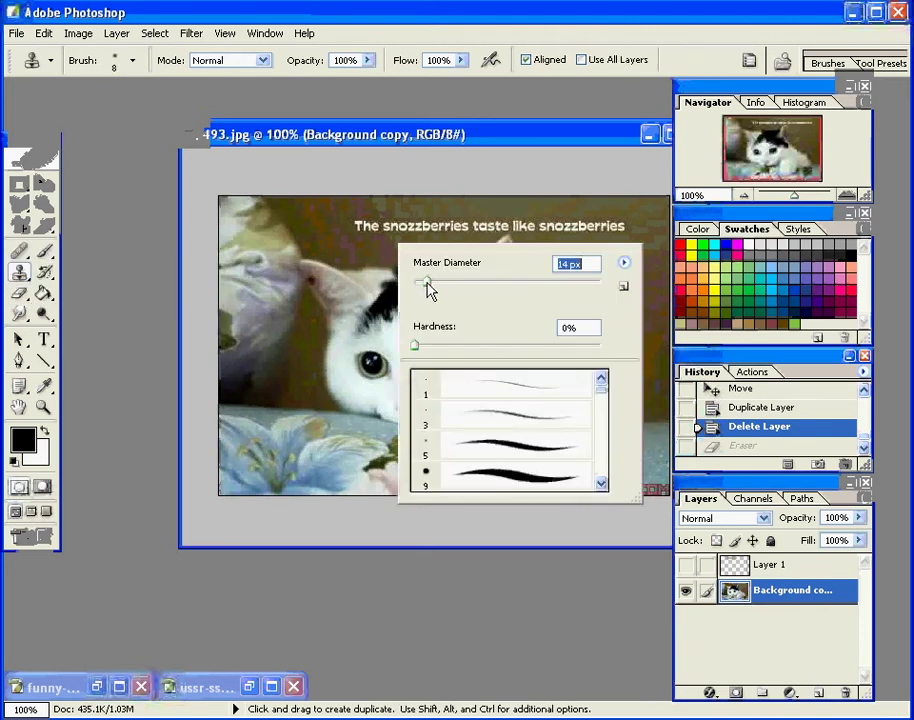
{"action": "left_click", "coordinate": [428, 143]}
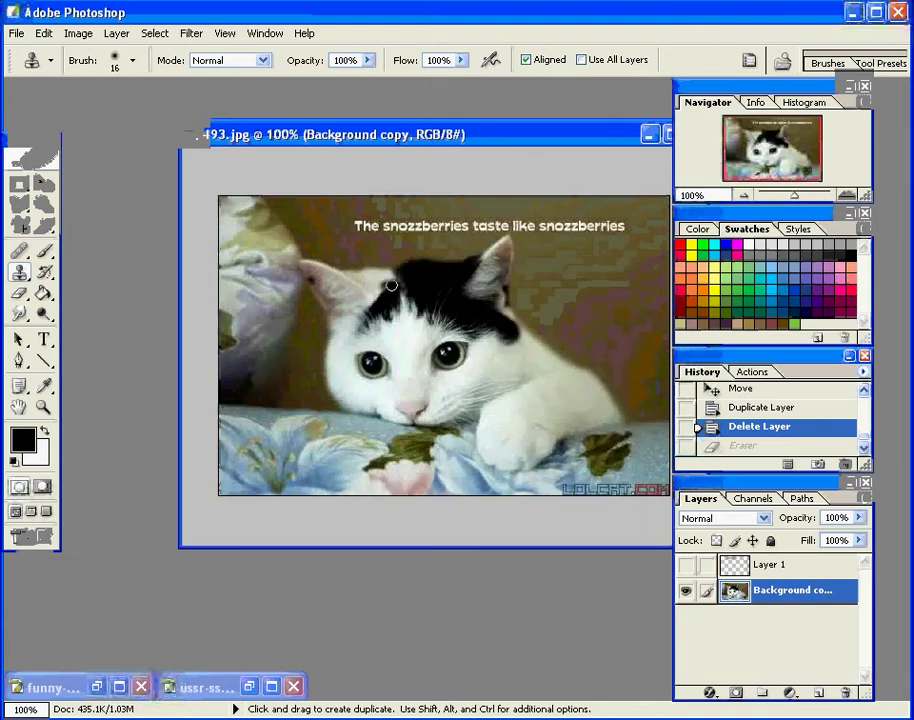
Clone wall texture over 'The snozzberries taste' and the surrounding upper wall.
{"action": "left_click", "coordinate": [358, 229], "text": "alt"}
{"action": "left_click_drag", "start_coordinate": [358, 226], "coordinate": [470, 226]}
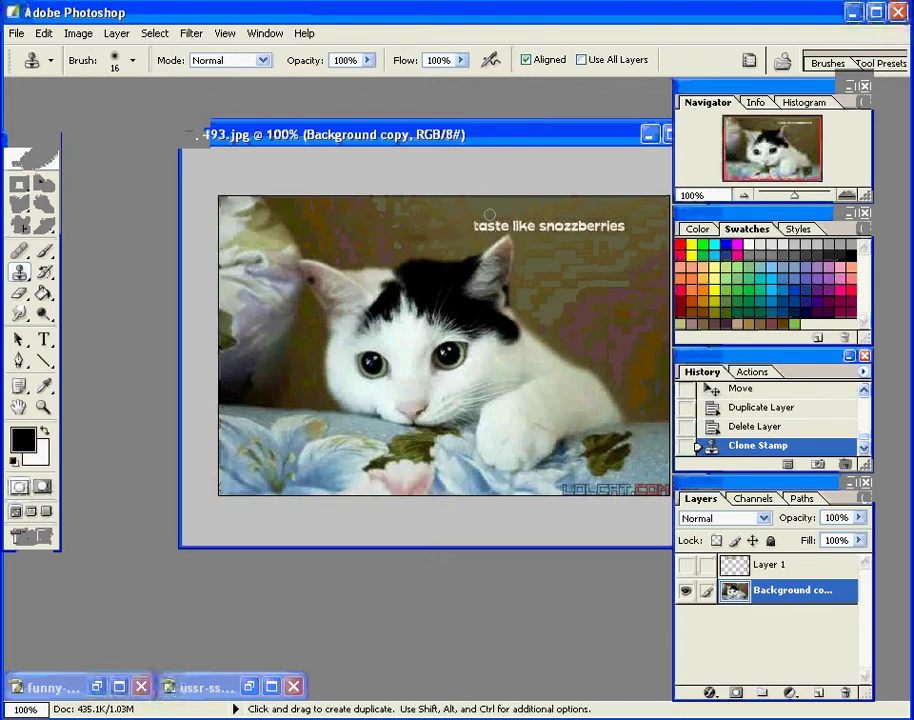
{"action": "mouse_move", "coordinate": [502, 214]}
{"action": "left_mouse_down"}
{"action": "mouse_move", "coordinate": [467, 220]}
{"action": "mouse_move", "coordinate": [477, 229]}
{"action": "left_mouse_up"}
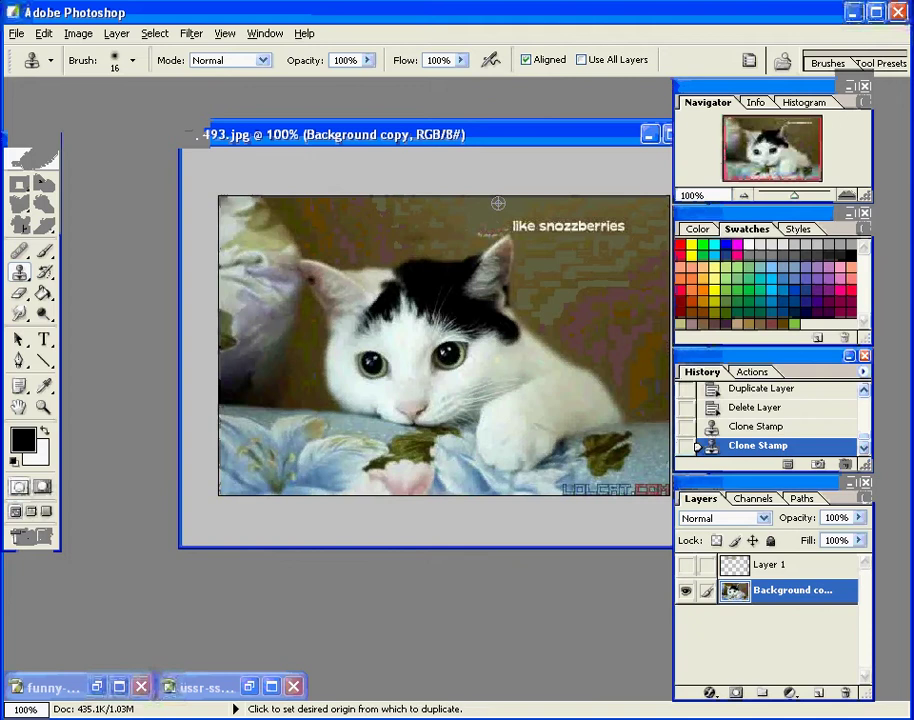
{"action": "left_click", "coordinate": [492, 231]}
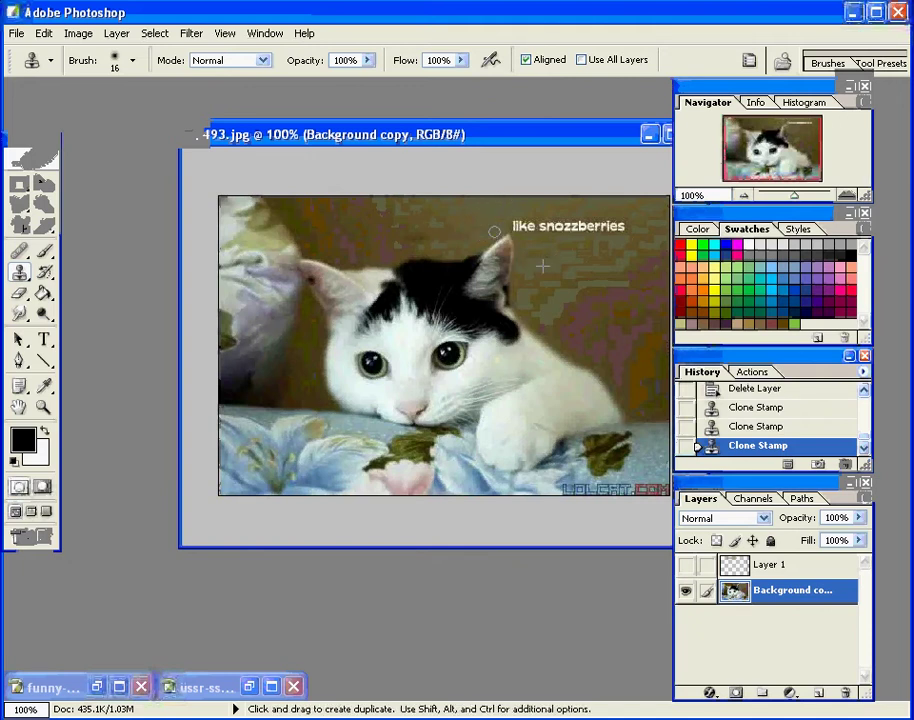
{"action": "left_click", "coordinate": [500, 227]}
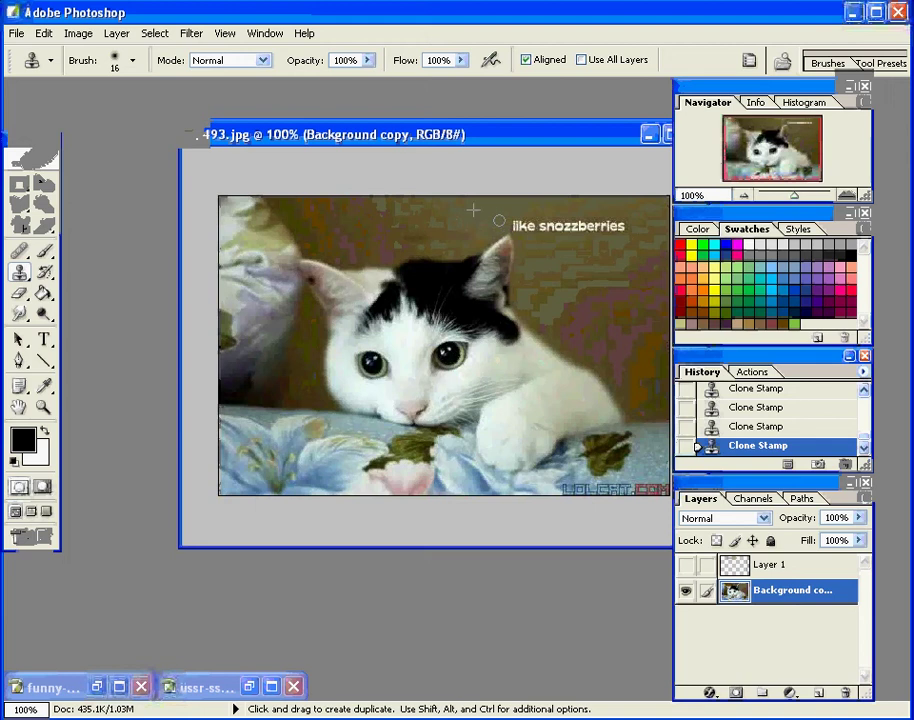
{"action": "mouse_move", "coordinate": [482, 231]}
{"action": "left_mouse_down"}
{"action": "mouse_move", "coordinate": [405, 236]}
{"action": "mouse_move", "coordinate": [436, 238]}
{"action": "left_mouse_up"}
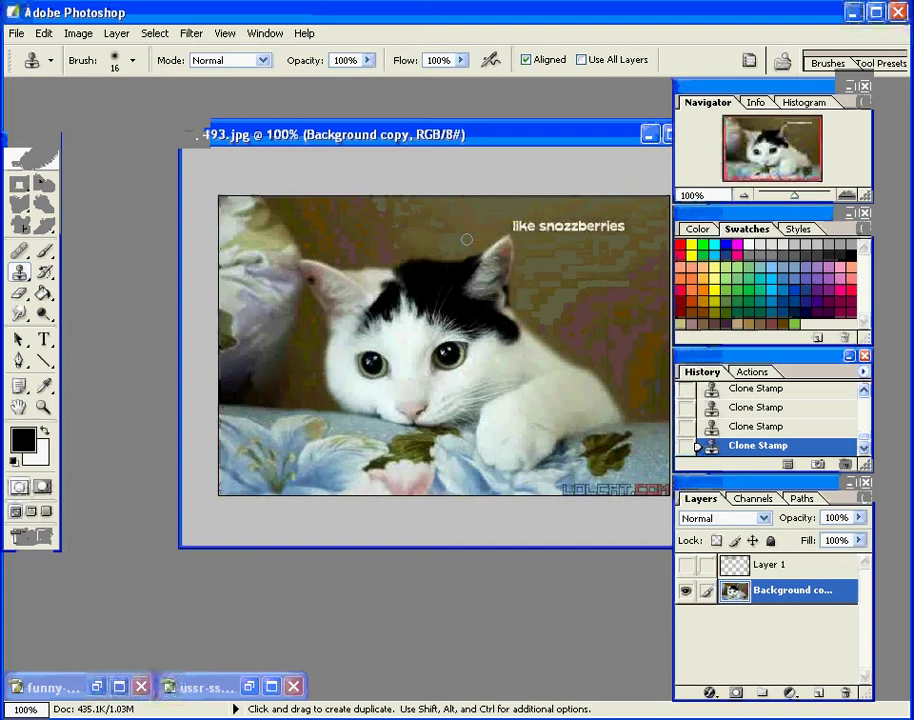
Choose the Healing Brush and set it to 19 px.
{"action": "left_click", "coordinate": [17, 257]}
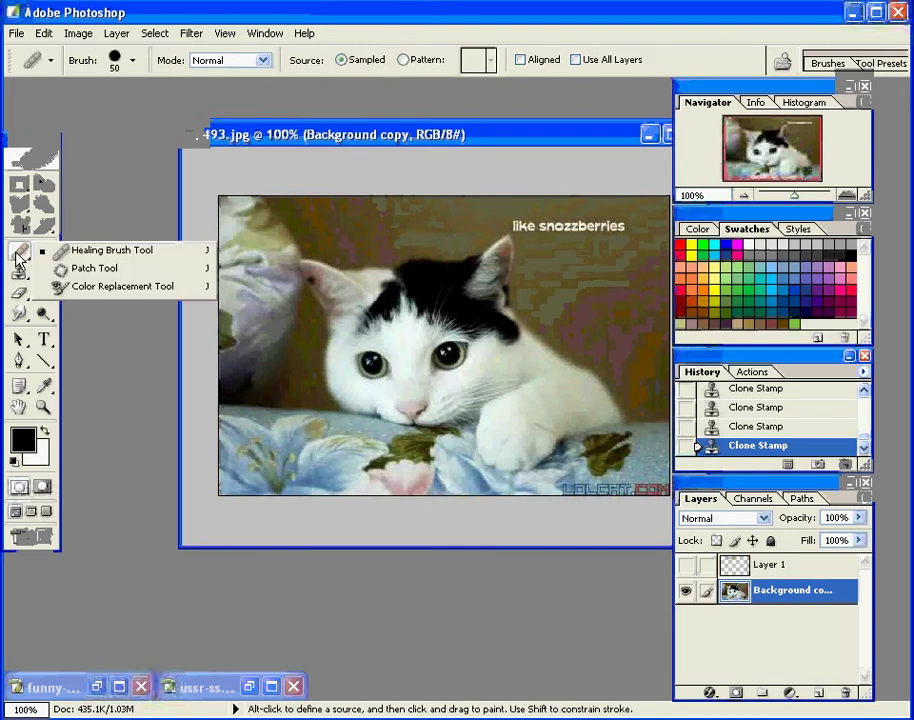
{"action": "left_click", "coordinate": [100, 250]}
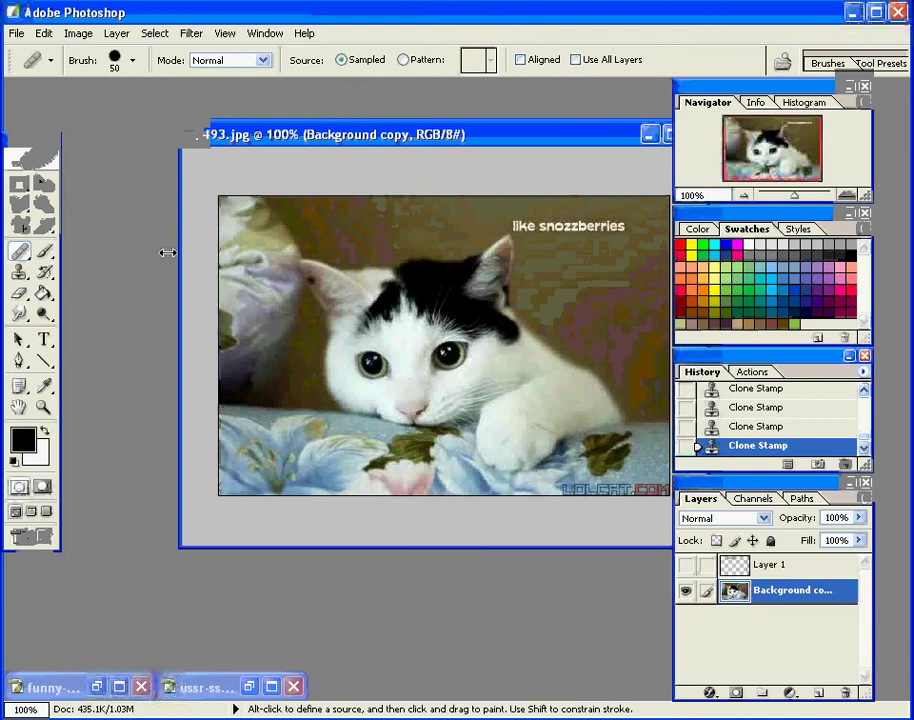
{"action": "right_click", "coordinate": [412, 226]}
{"action": "left_click_drag", "start_coordinate": [465, 262], "coordinate": [449, 261]}
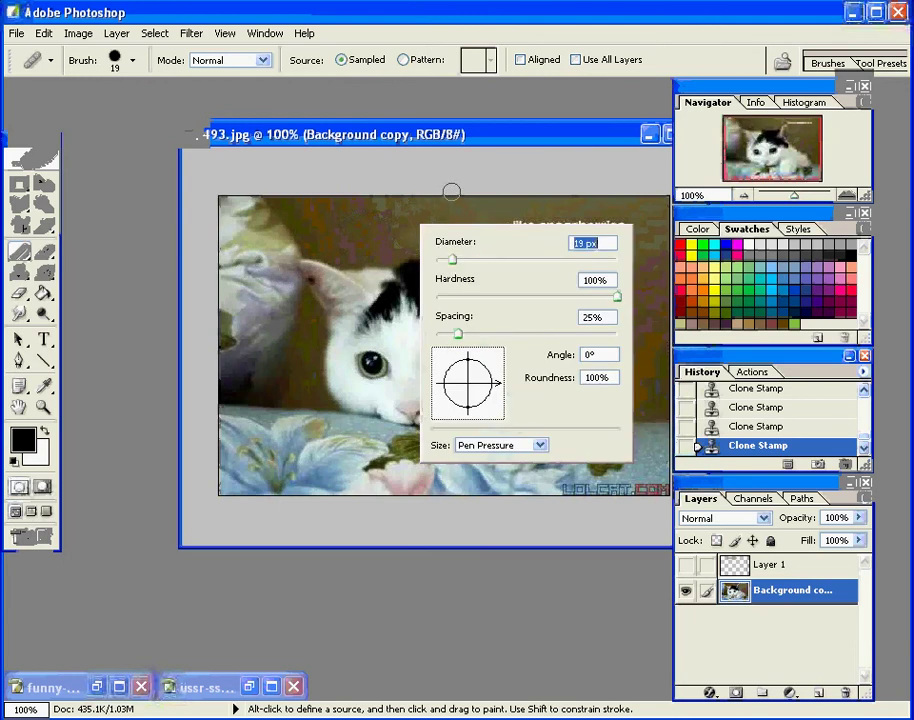
{"action": "left_click", "coordinate": [455, 137]}
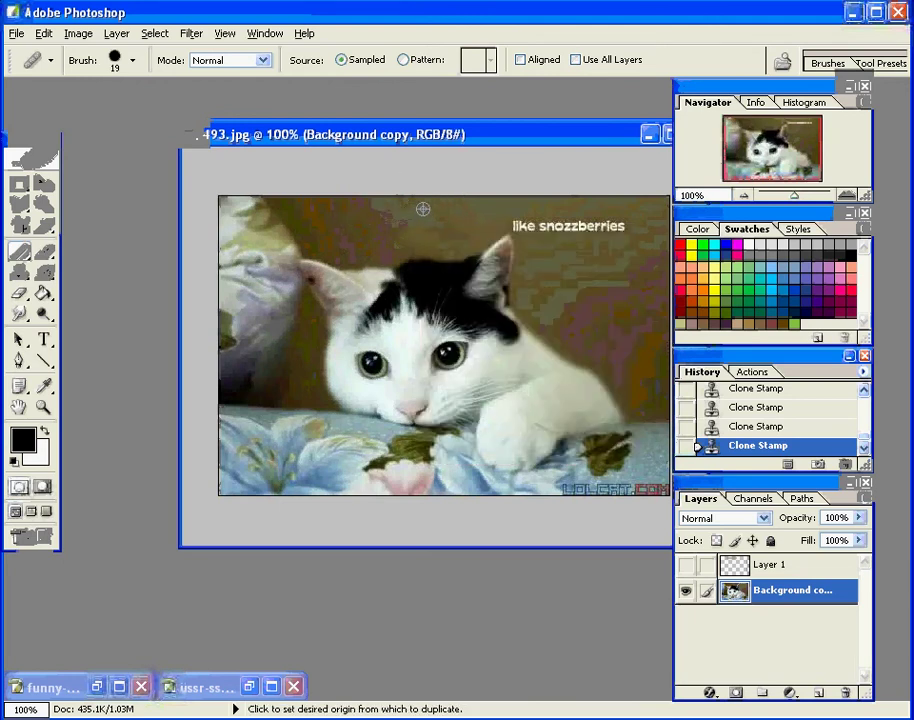
Heal three patches of the upper wall, then make Layer 1 visible again.
{"action": "left_click", "coordinate": [423, 208], "text": "alt"}
{"action": "mouse_move", "coordinate": [408, 237]}
{"action": "left_mouse_down"}
{"action": "mouse_move", "coordinate": [424, 228]}
{"action": "mouse_move", "coordinate": [386, 252]}
{"action": "left_mouse_up"}
{"action": "left_click", "coordinate": [441, 213], "text": "alt"}
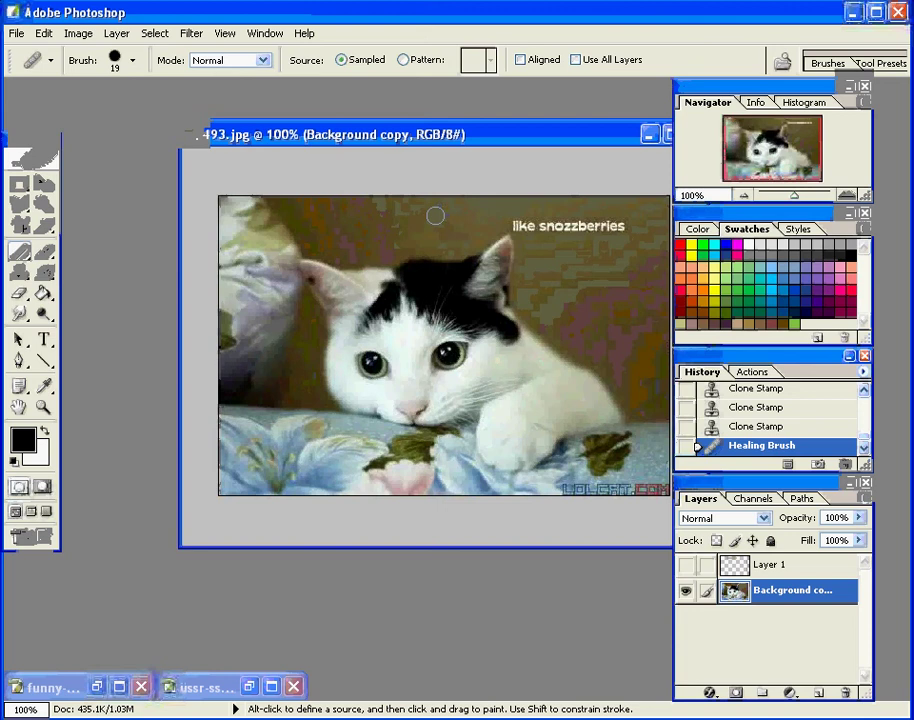
{"action": "left_click_drag", "start_coordinate": [414, 218], "coordinate": [357, 249]}
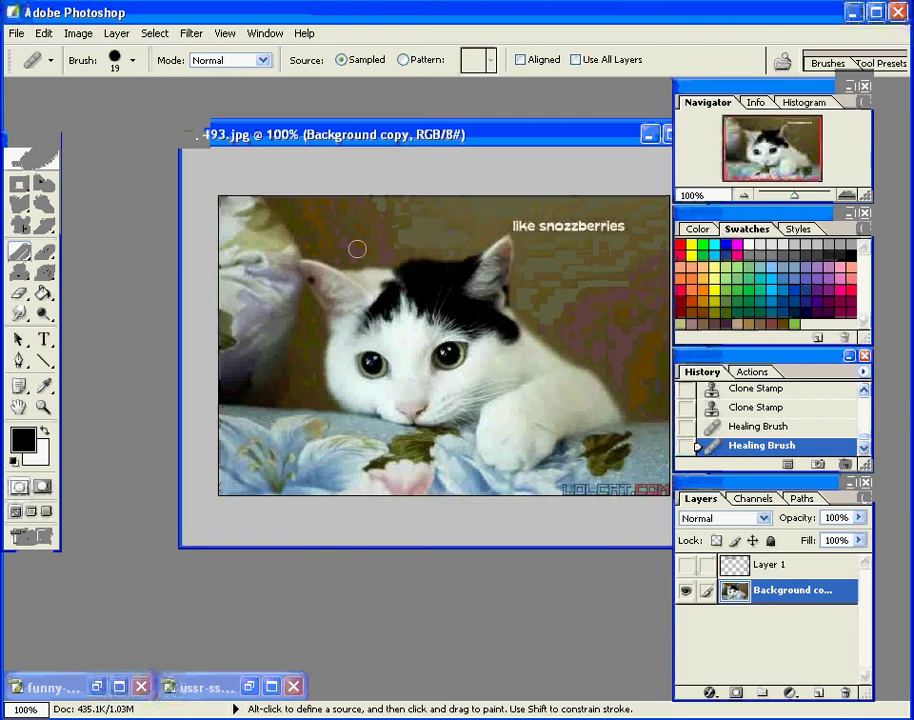
{"action": "left_click", "coordinate": [423, 210], "text": "alt"}
{"action": "mouse_move", "coordinate": [470, 212]}
{"action": "left_mouse_down"}
{"action": "mouse_move", "coordinate": [461, 235]}
{"action": "mouse_move", "coordinate": [482, 216]}
{"action": "mouse_move", "coordinate": [439, 220]}
{"action": "left_mouse_up"}
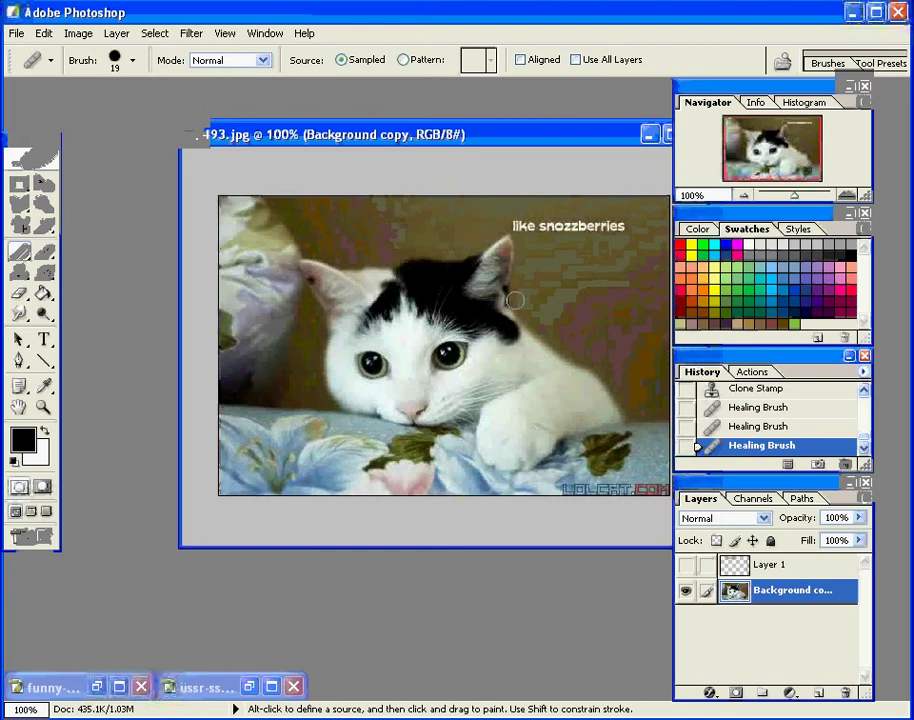
{"action": "left_click", "coordinate": [686, 567]}
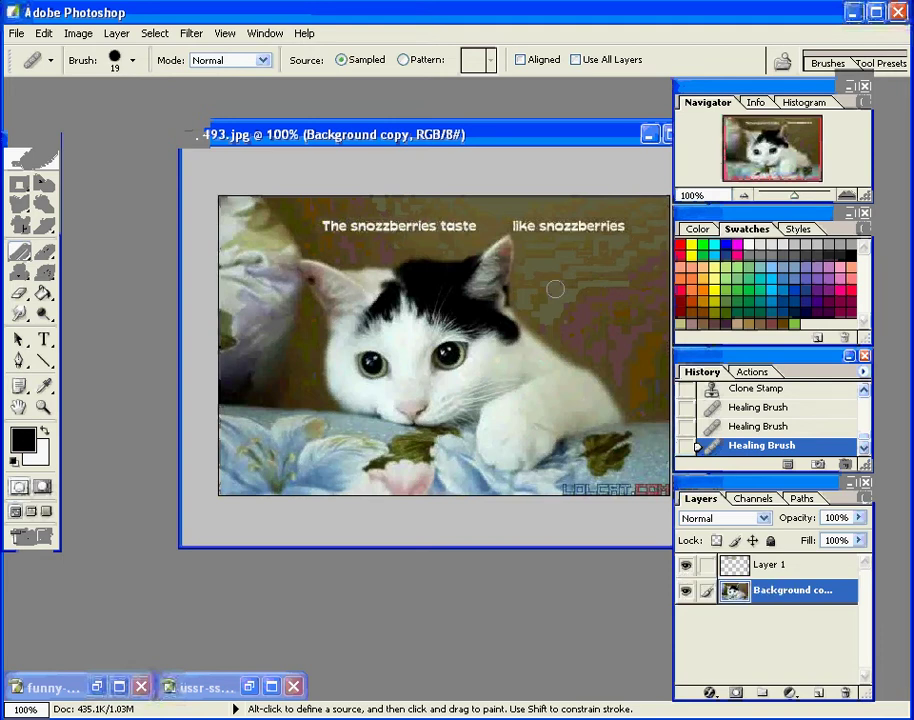
Zoom in on the caption area and select Layer 1.
{"action": "left_click_drag", "start_coordinate": [534, 138], "coordinate": [493, 138]}
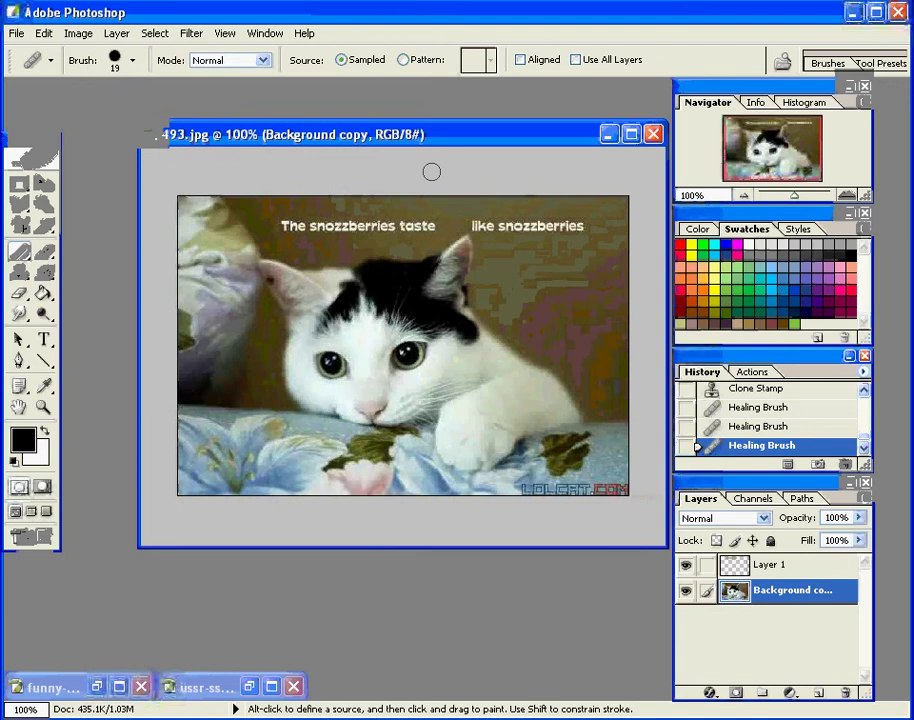
{"action": "key", "text": "z"}
{"action": "left_click_drag", "start_coordinate": [220, 190], "coordinate": [480, 260]}
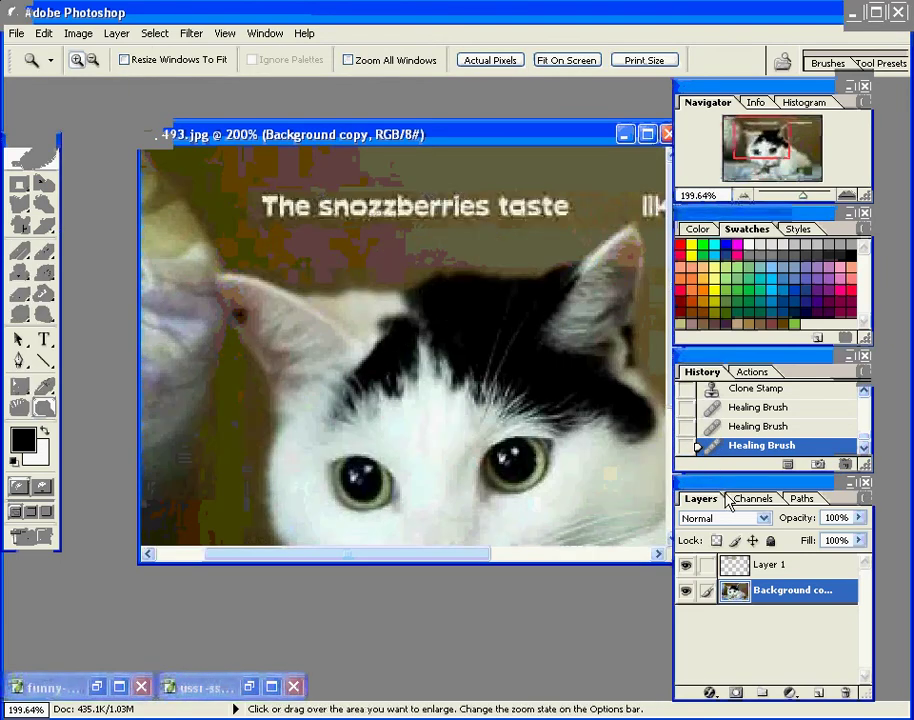
{"action": "left_click", "coordinate": [775, 566]}
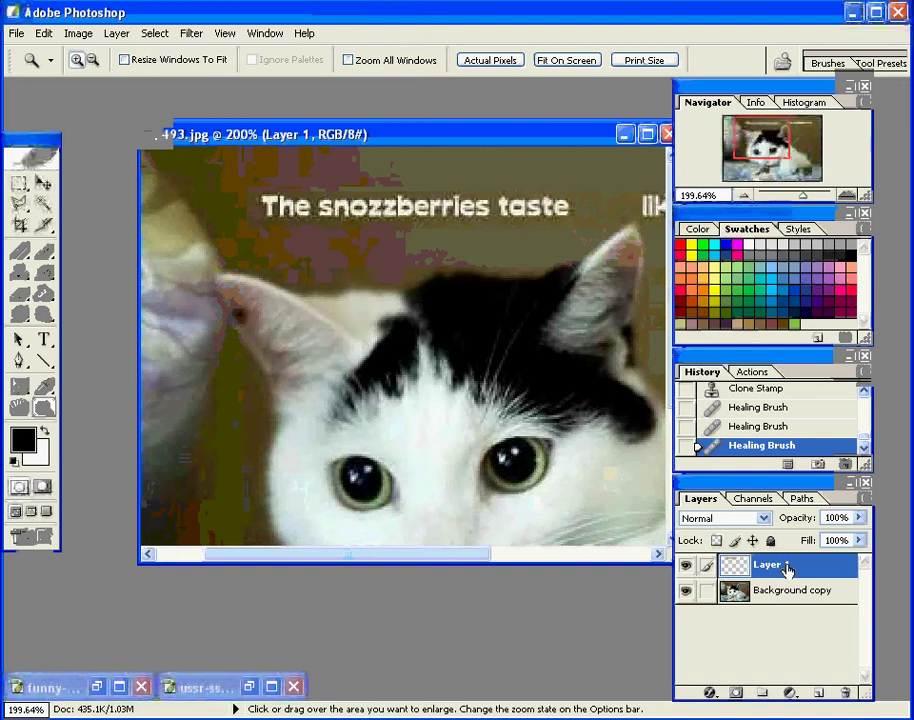
Set the Eraser to a 9 px brush at 36% opacity.
{"action": "key", "text": "e"}
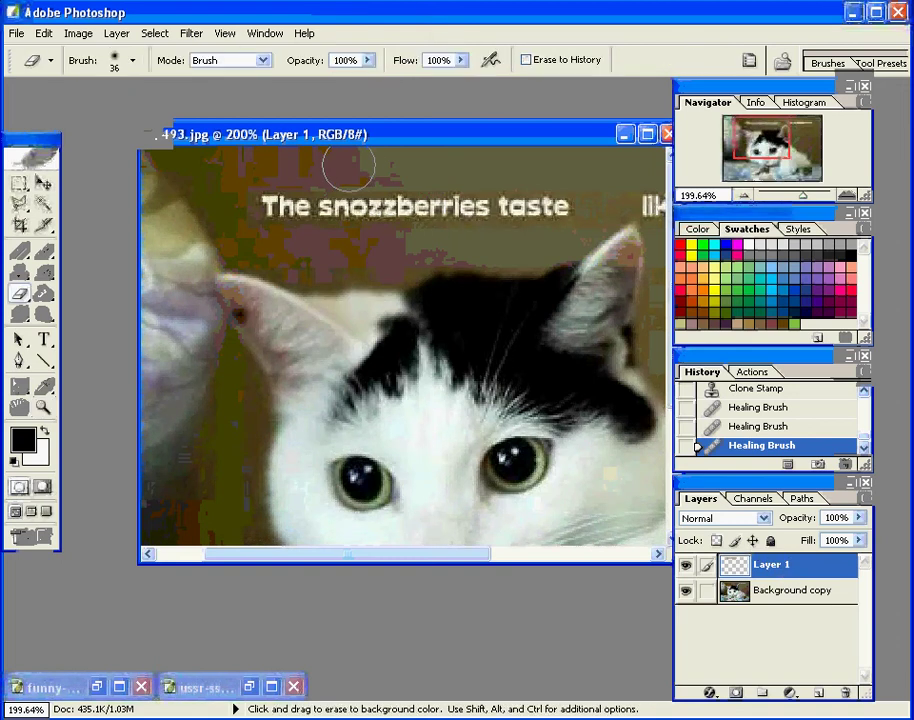
{"action": "right_click", "coordinate": [350, 162]}
{"action": "left_click_drag", "start_coordinate": [403, 201], "coordinate": [380, 210]}
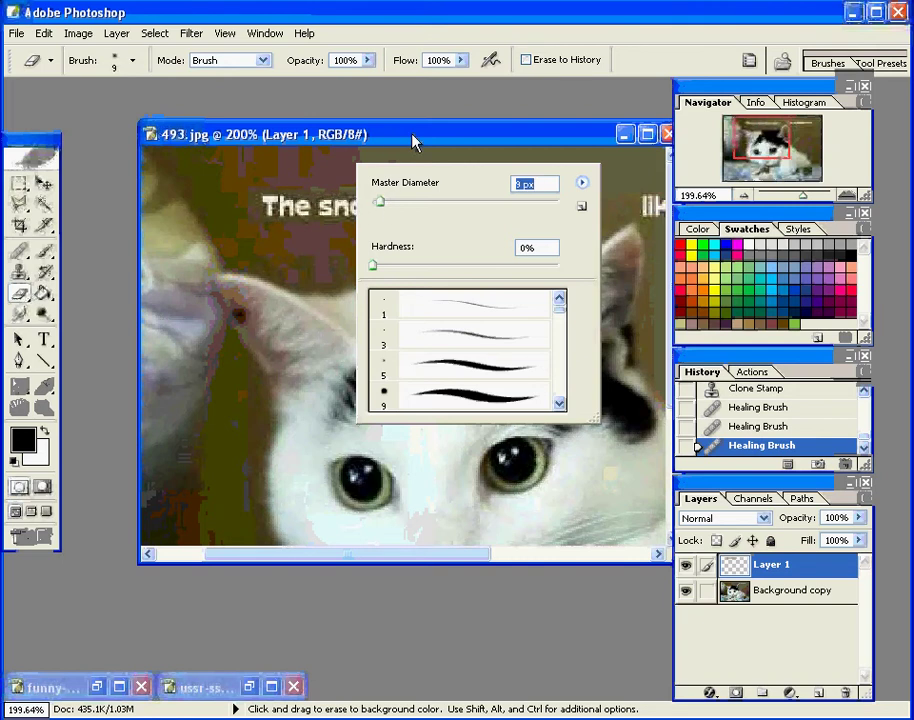
{"action": "key", "text": "Return"}
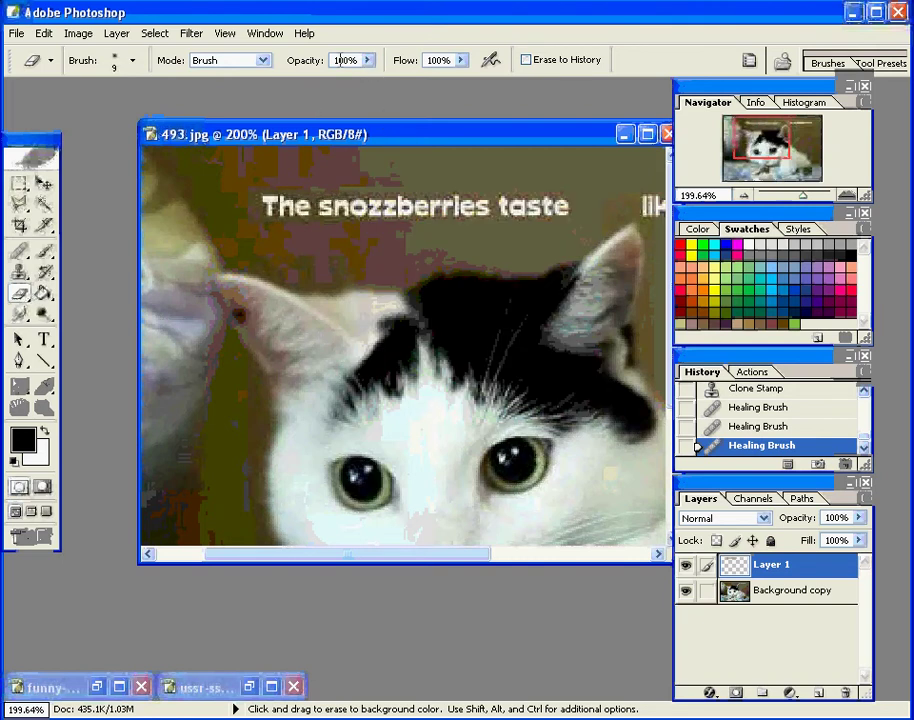
{"action": "left_click", "coordinate": [367, 61]}
{"action": "left_click_drag", "start_coordinate": [343, 88], "coordinate": [307, 88]}
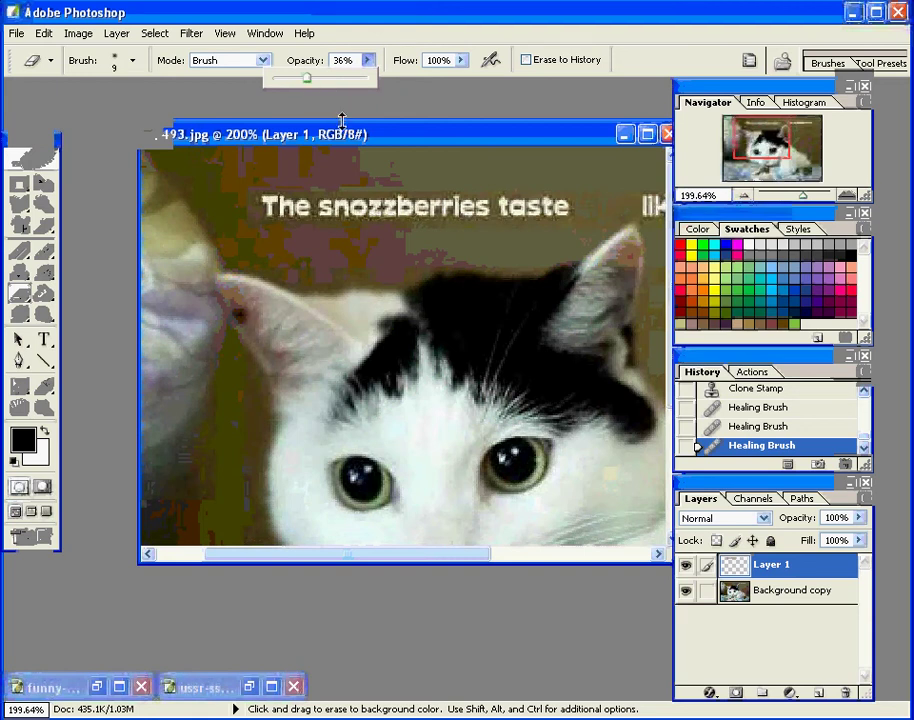
{"action": "key", "text": "Return"}
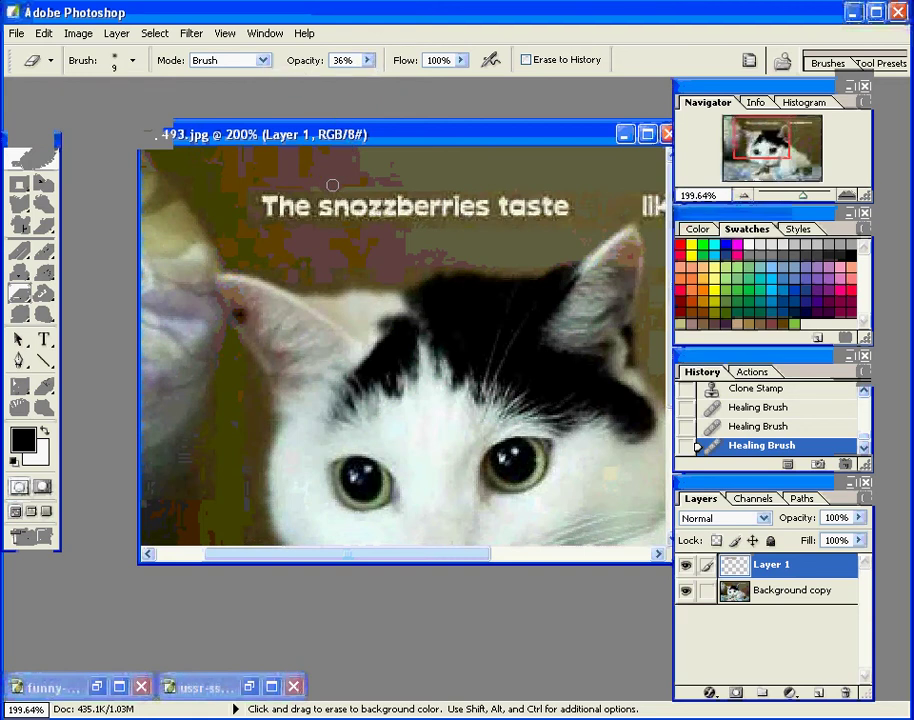
Lightly erase along the caption's top and around 'taste', undoing the last stroke.
{"action": "mouse_move", "coordinate": [332, 185]}
{"action": "left_mouse_down"}
{"action": "mouse_move", "coordinate": [377, 186]}
{"action": "mouse_move", "coordinate": [304, 184]}
{"action": "left_mouse_up"}
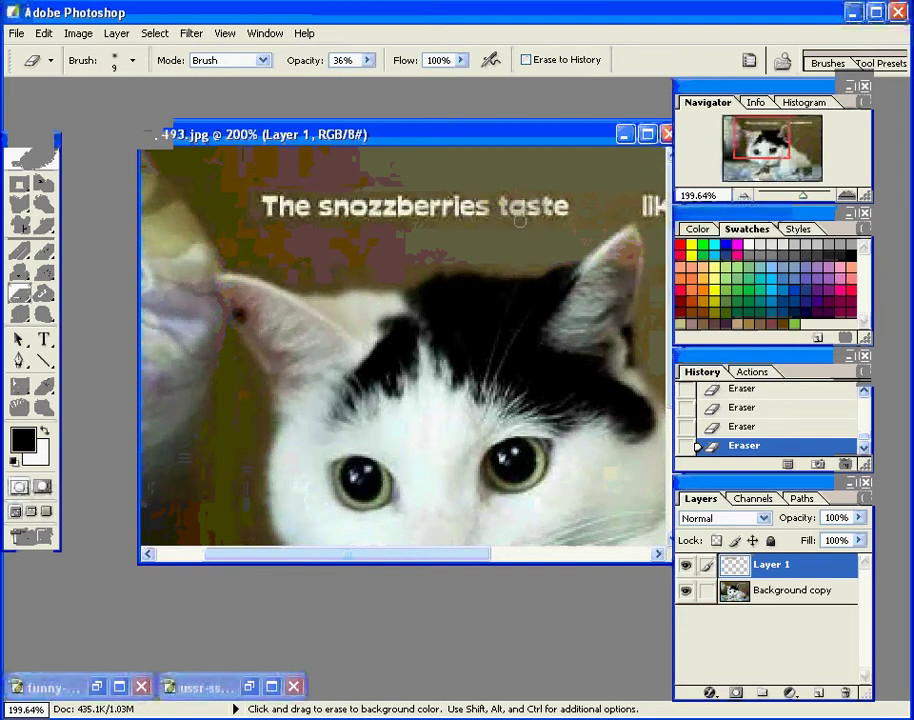
{"action": "left_click_drag", "start_coordinate": [540, 208], "coordinate": [503, 218]}
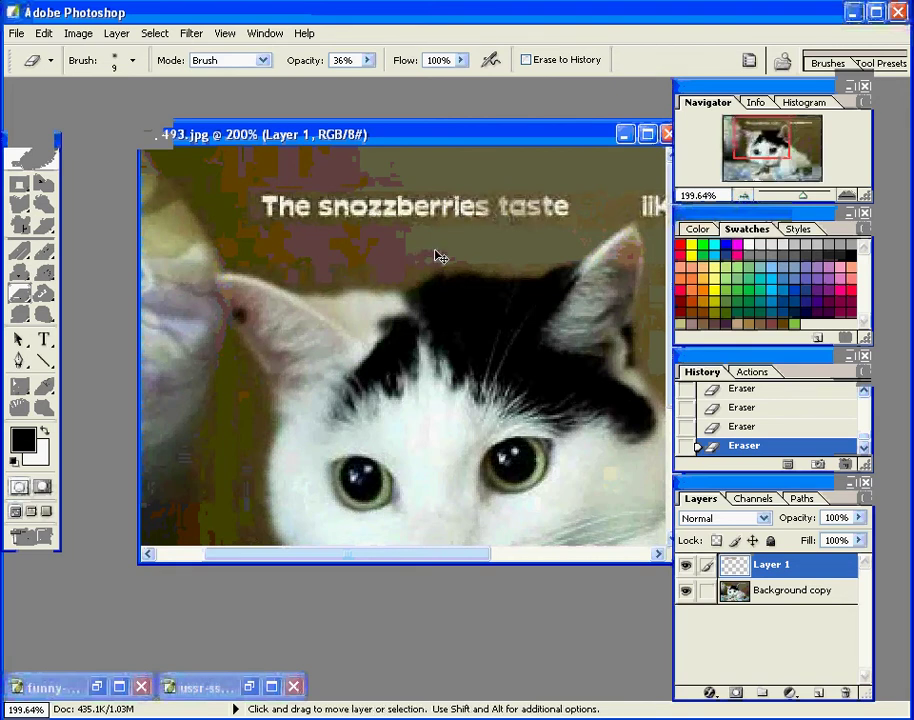
{"action": "key", "text": "ctrl+z"}
{"action": "key", "text": "ctrl+z"}
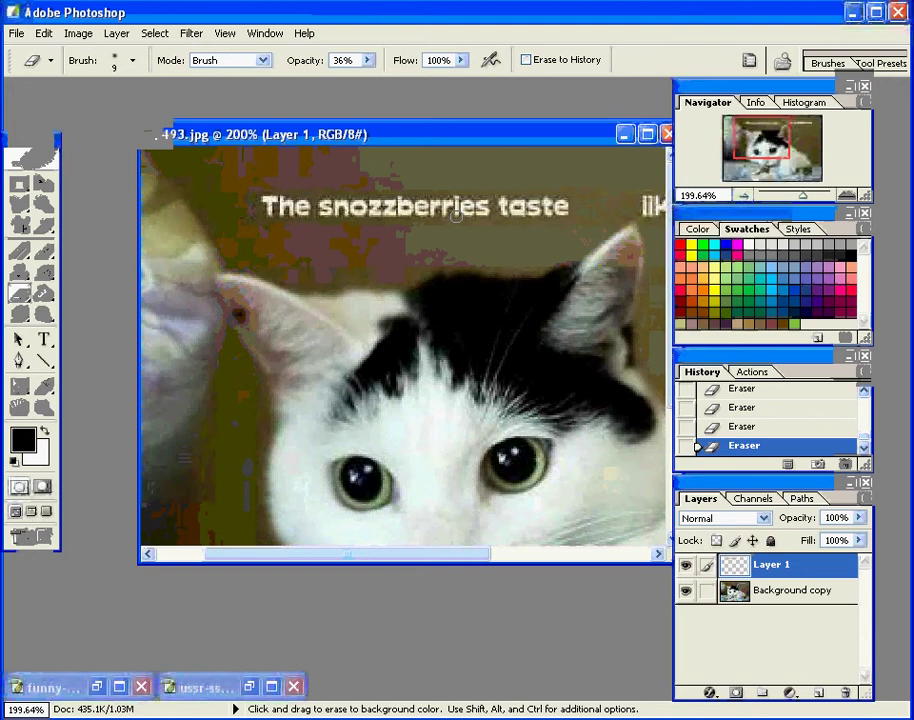
Zoom back to 100%, pick white from Swatches, and select the Horizontal Type tool.
{"action": "key", "text": "z"}
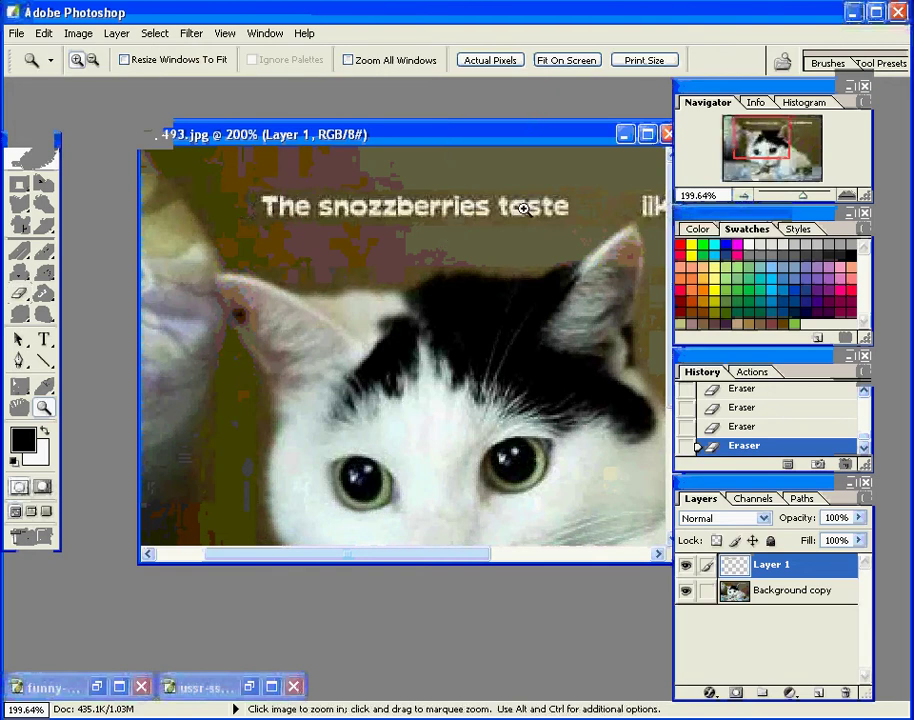
{"action": "left_click", "coordinate": [460, 237], "text": "alt"}
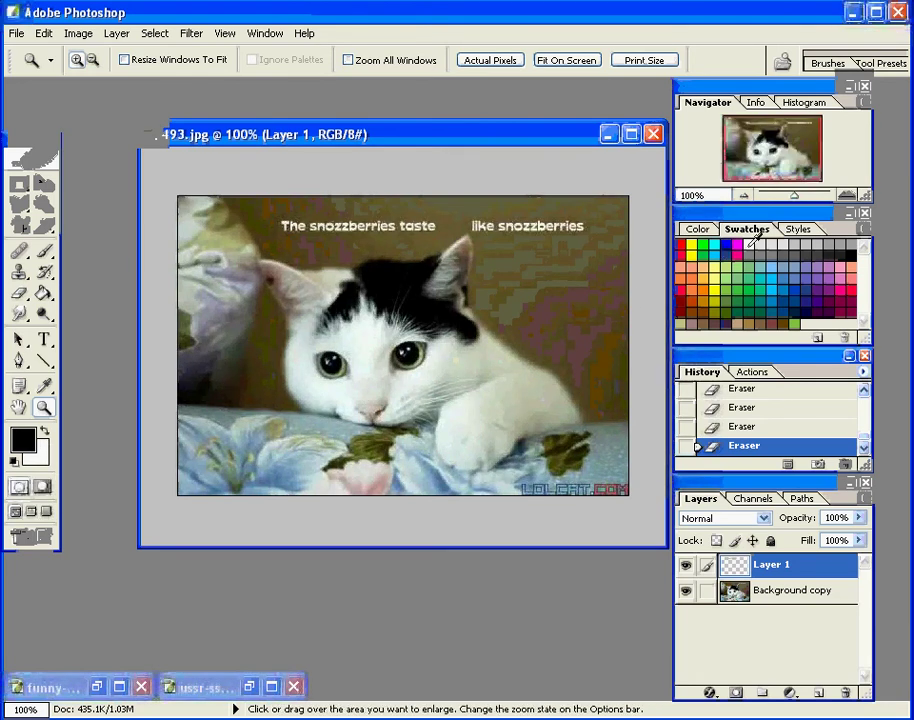
{"action": "left_click", "coordinate": [754, 244]}
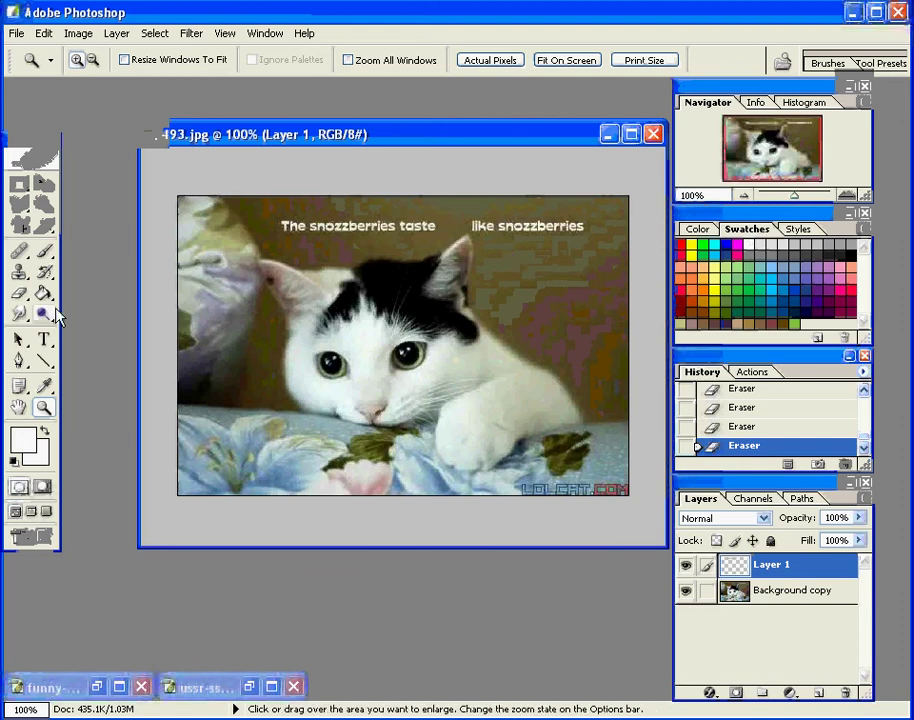
{"action": "left_click", "coordinate": [44, 340]}
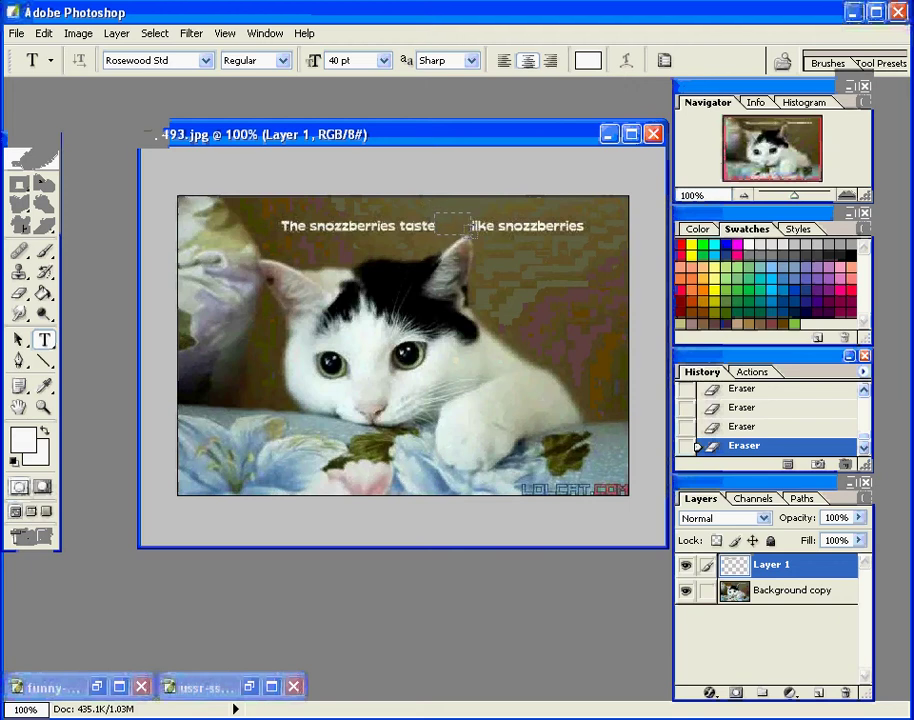
Create a 'NOT' text box between 'taste' and 'like', set to 14 pt Stencil Std.
{"action": "left_click", "coordinate": [452, 224]}
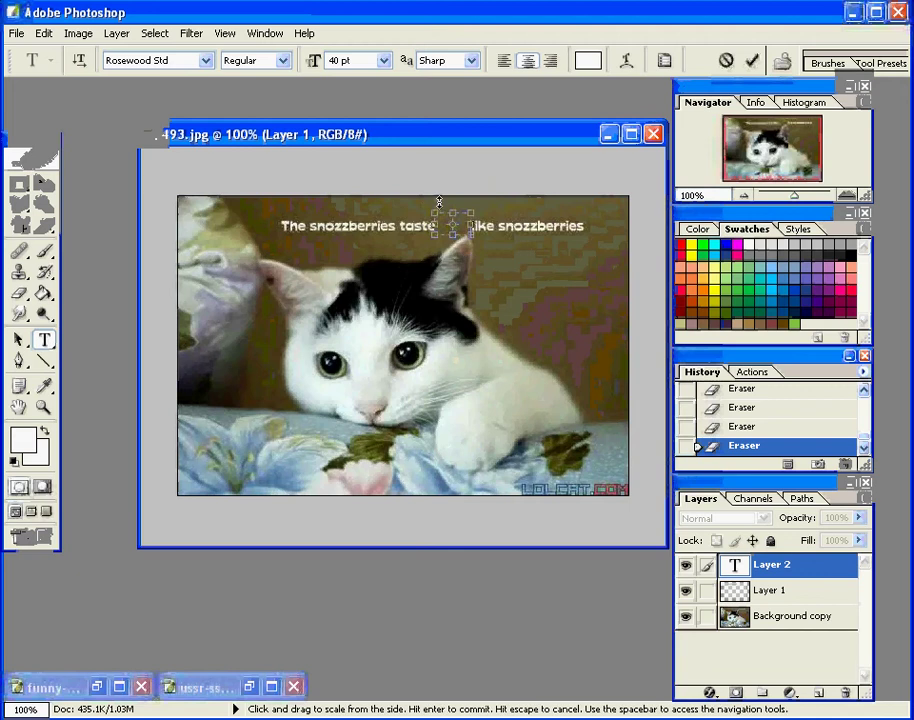
{"action": "left_click", "coordinate": [386, 61]}
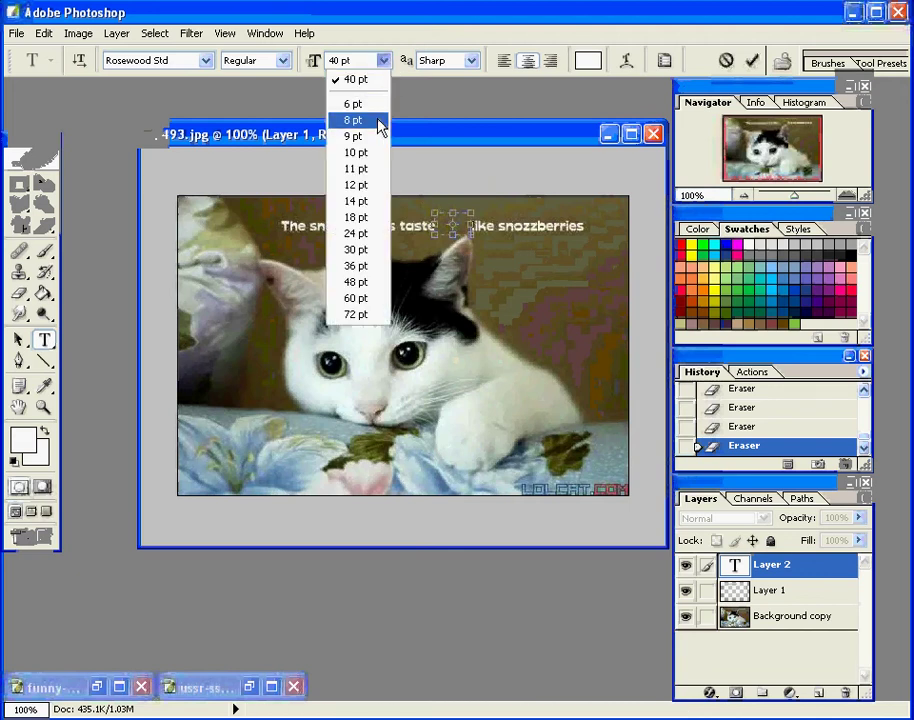
{"action": "left_click", "coordinate": [378, 103]}
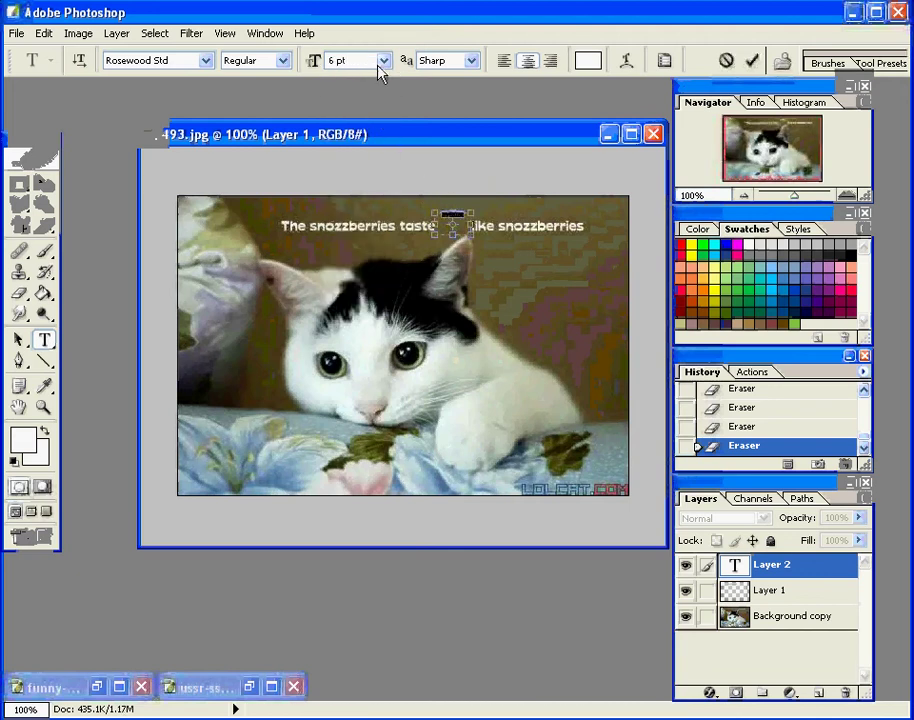
{"action": "left_click", "coordinate": [382, 62]}
{"action": "left_click", "coordinate": [377, 121]}
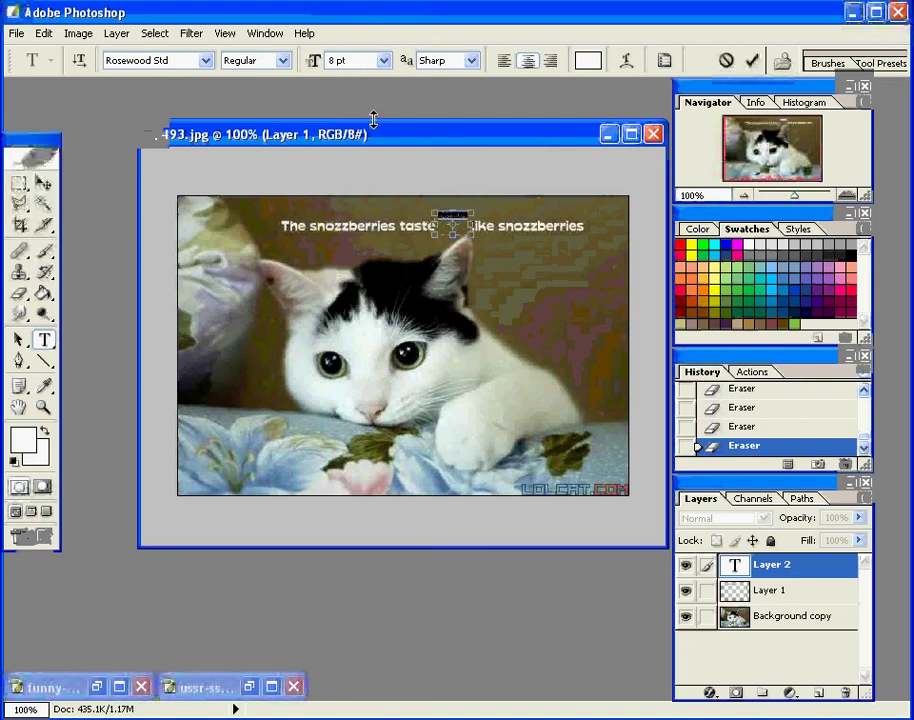
{"action": "left_click", "coordinate": [385, 62]}
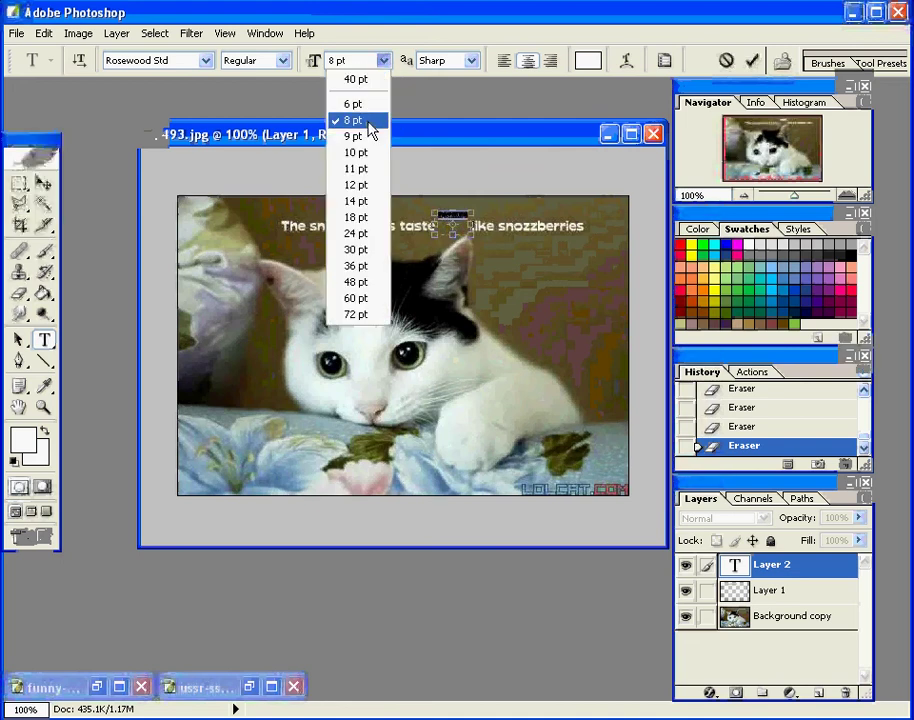
{"action": "left_click", "coordinate": [368, 200]}
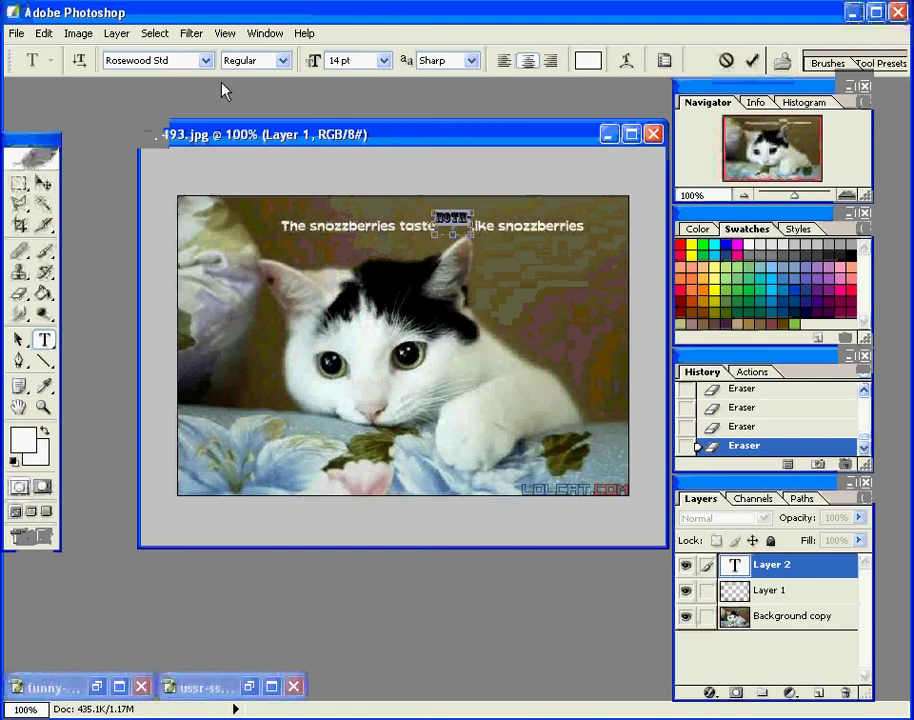
{"action": "left_click", "coordinate": [205, 61]}
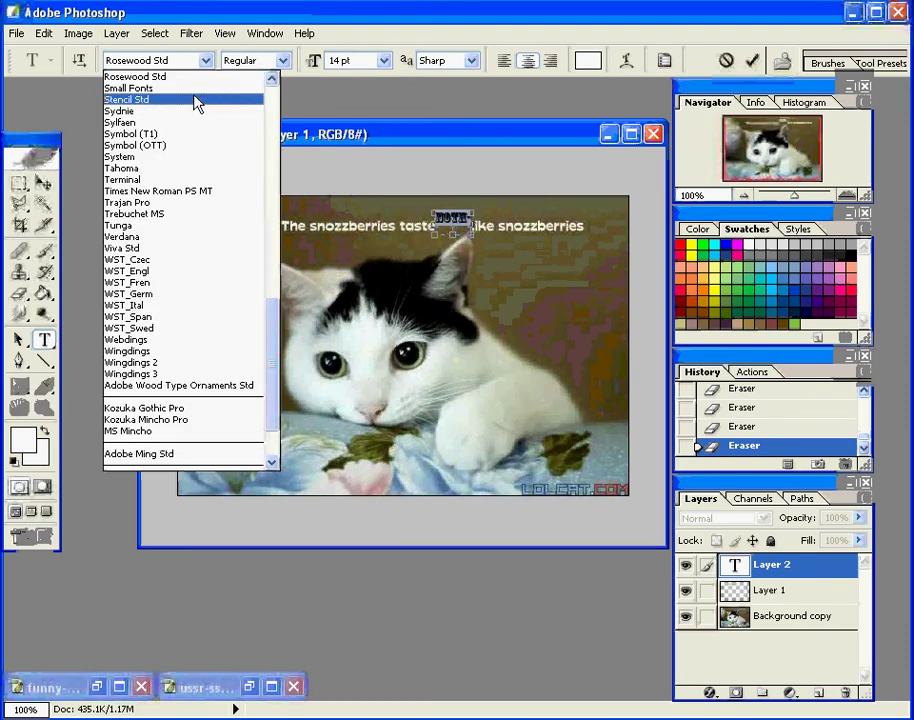
{"action": "left_click", "coordinate": [197, 101]}
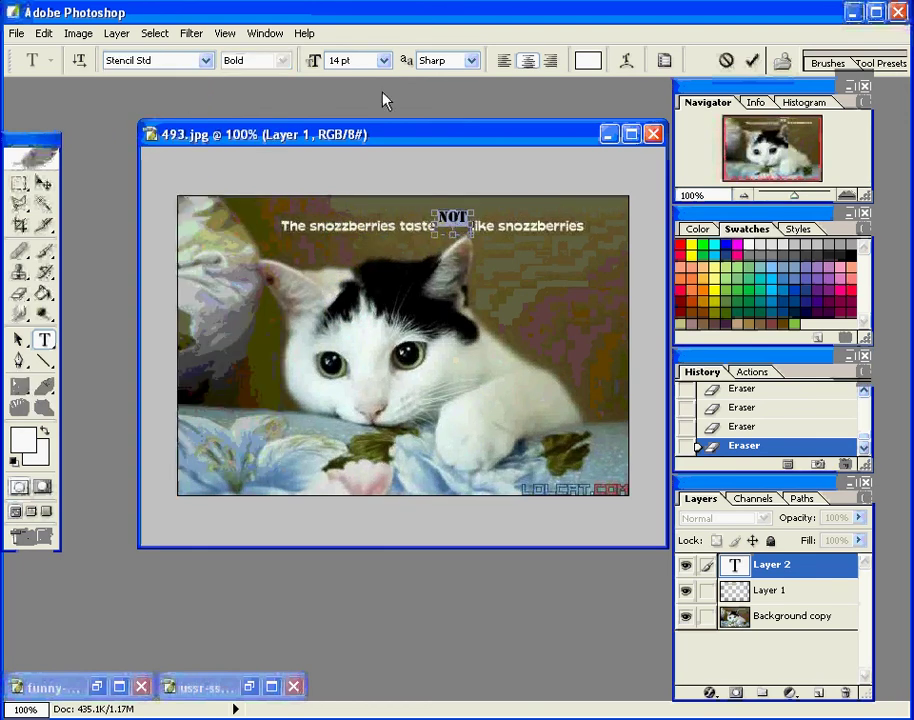
Commit the NOT text and move the 'The snozzberries taste' caption further left.
{"action": "left_click", "coordinate": [757, 64]}
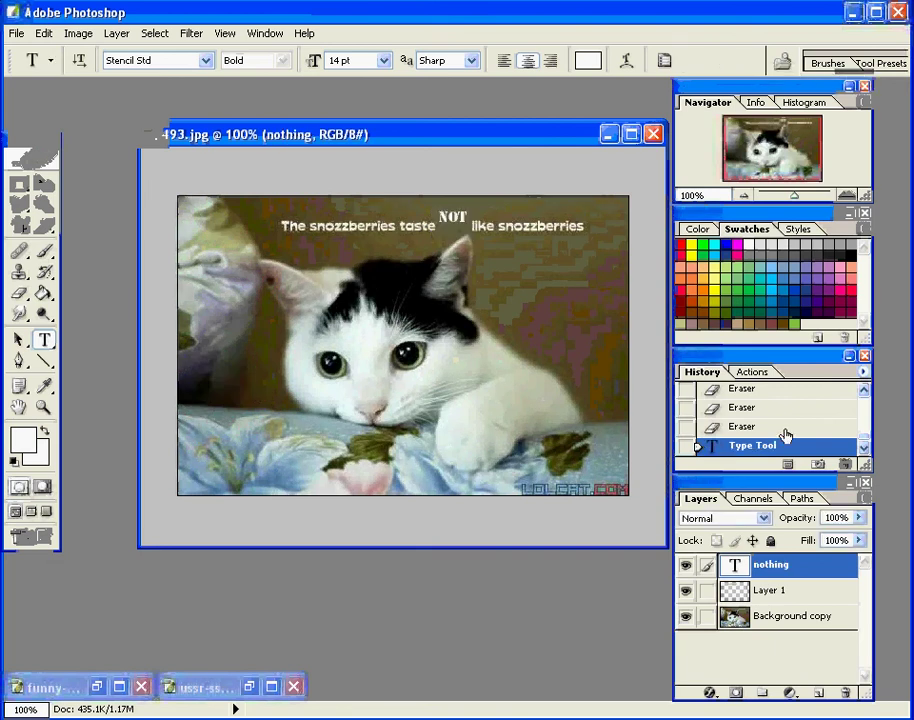
{"action": "left_click", "coordinate": [783, 595]}
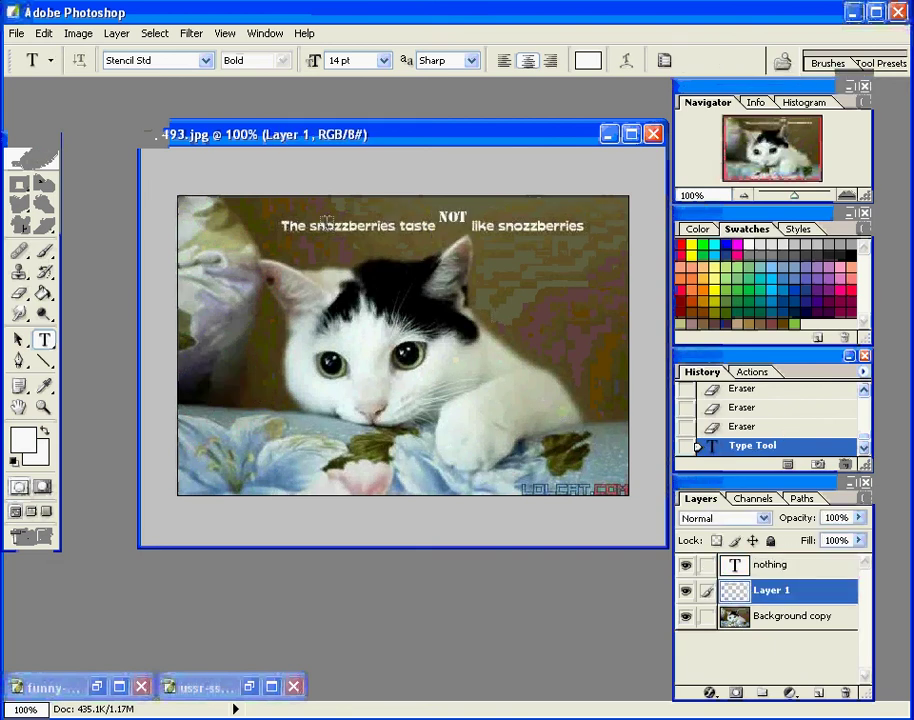
{"action": "key", "text": "v"}
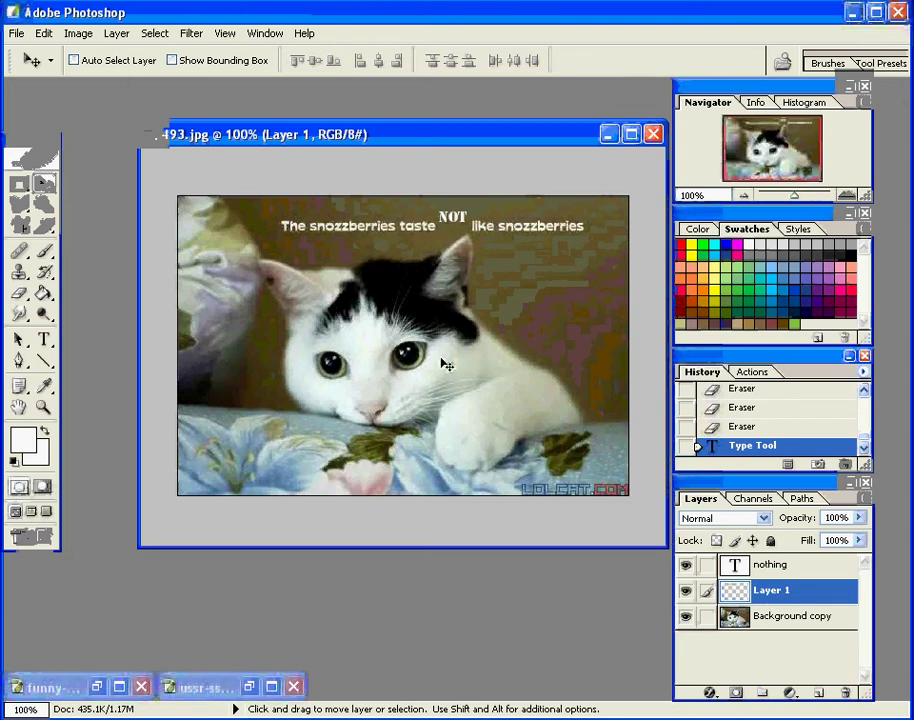
{"action": "left_click_drag", "start_coordinate": [416, 236], "coordinate": [366, 229]}
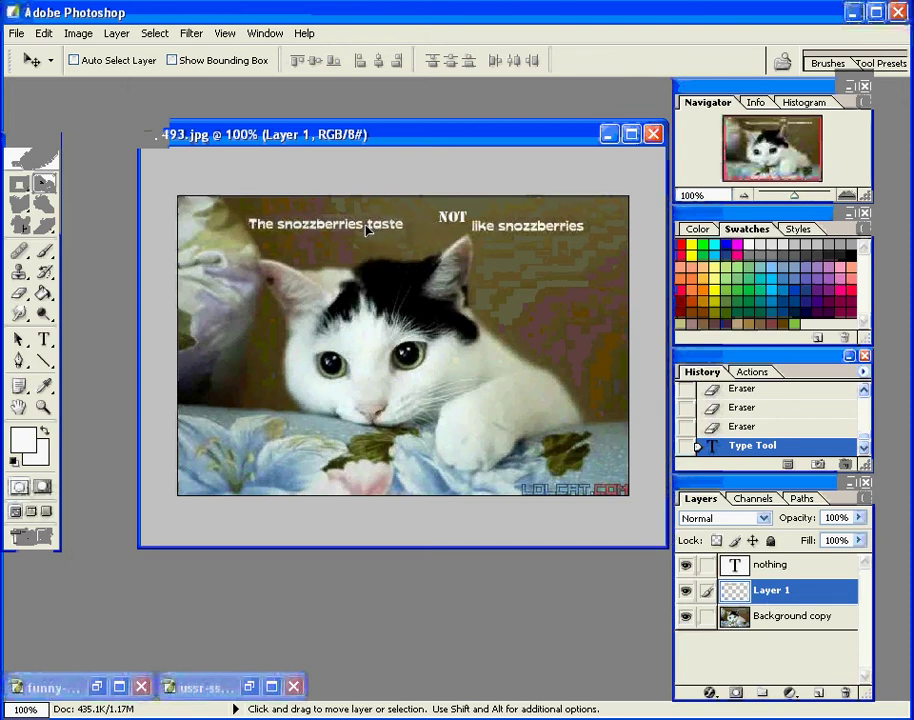
Place NOT right after 'taste' and widen its text box so it reads NOTHING.
{"action": "key", "text": "alt+bracketright"}
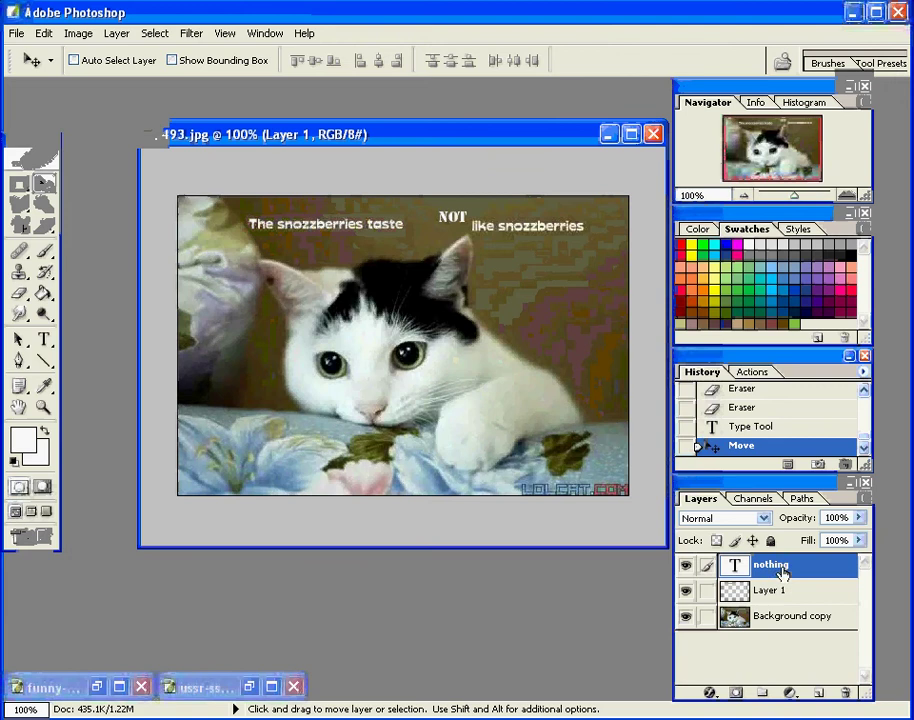
{"action": "left_click_drag", "start_coordinate": [452, 229], "coordinate": [428, 235]}
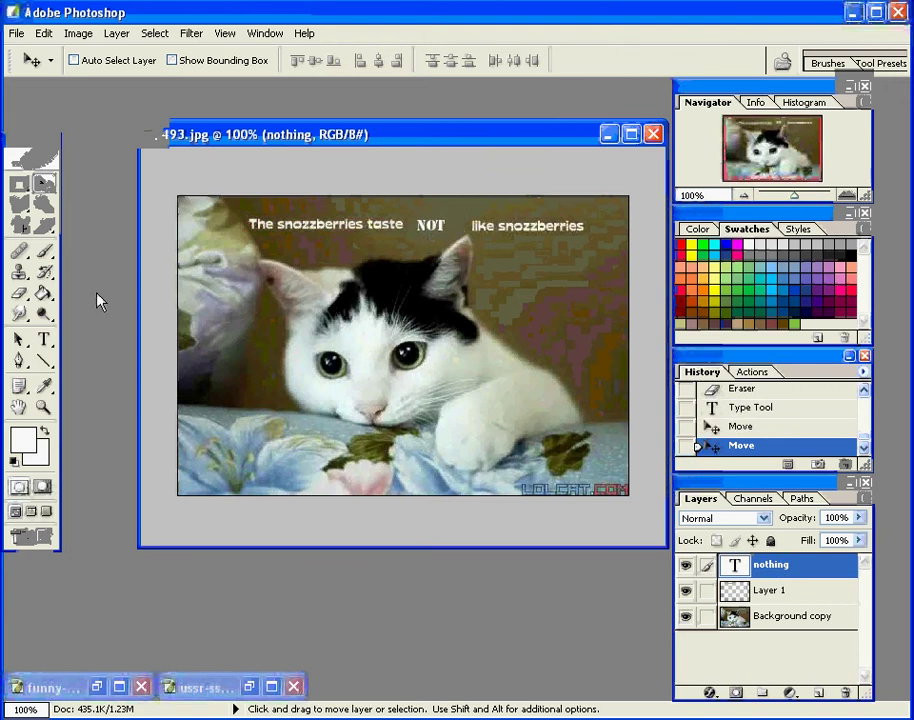
{"action": "left_click", "coordinate": [44, 340]}
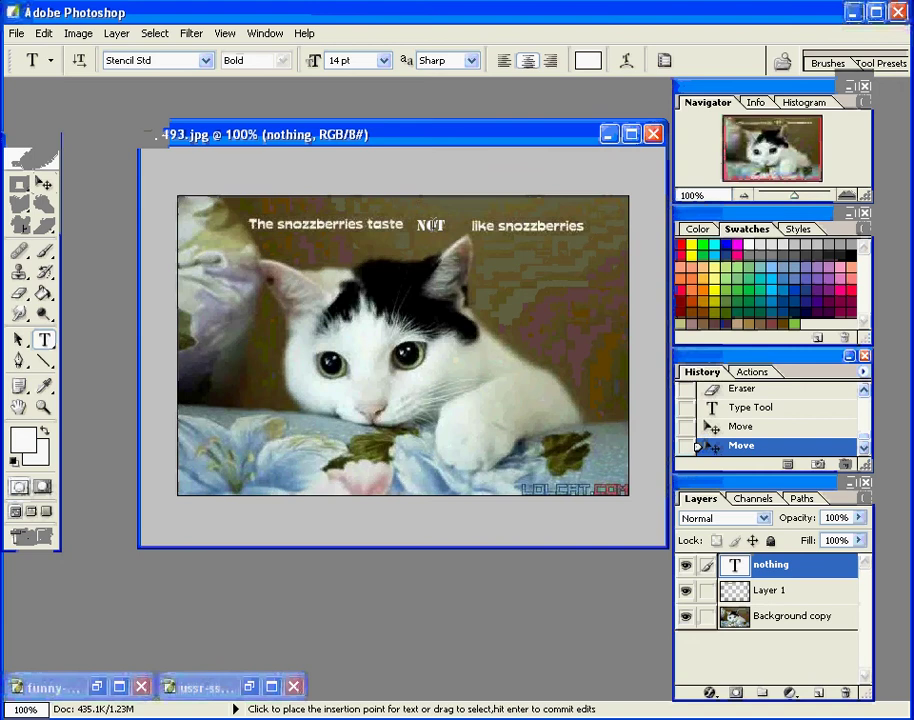
{"action": "left_click", "coordinate": [434, 224]}
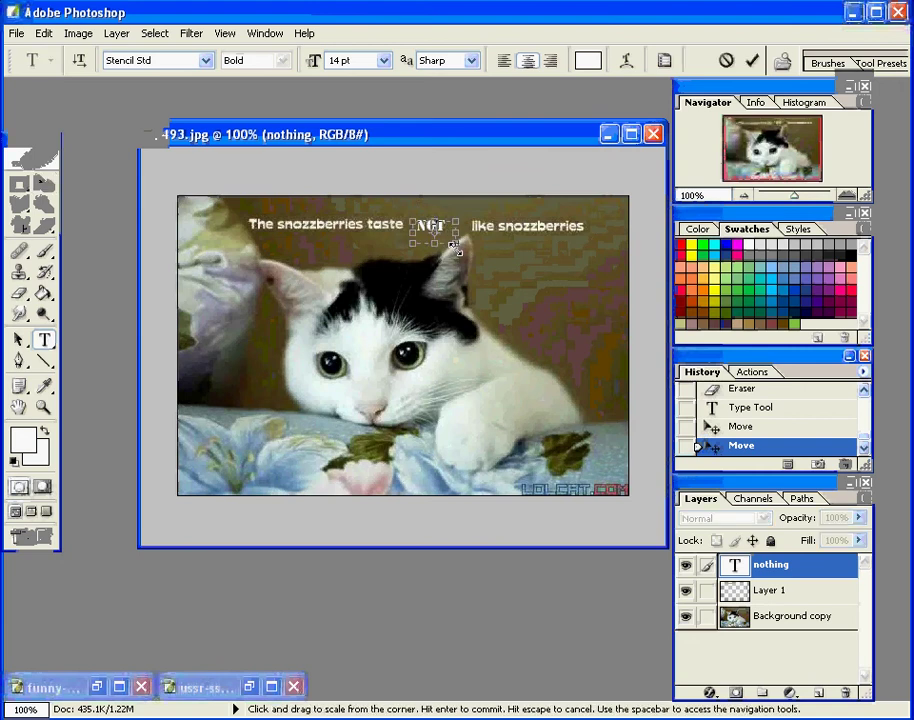
{"action": "mouse_move", "coordinate": [480, 246]}
{"action": "left_mouse_down"}
{"action": "mouse_move", "coordinate": [467, 241]}
{"action": "mouse_move", "coordinate": [484, 232]}
{"action": "left_mouse_up"}
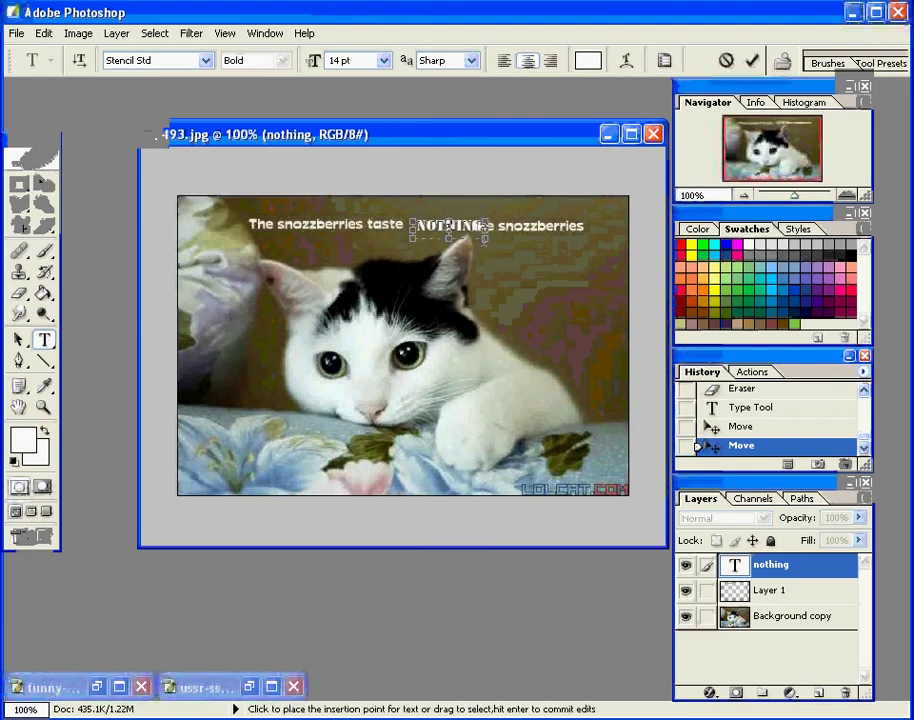
Commit the text and nudge NOTHING left, leaving a small gap before 'like'.
{"action": "left_click", "coordinate": [752, 61]}
{"action": "key", "text": "v"}
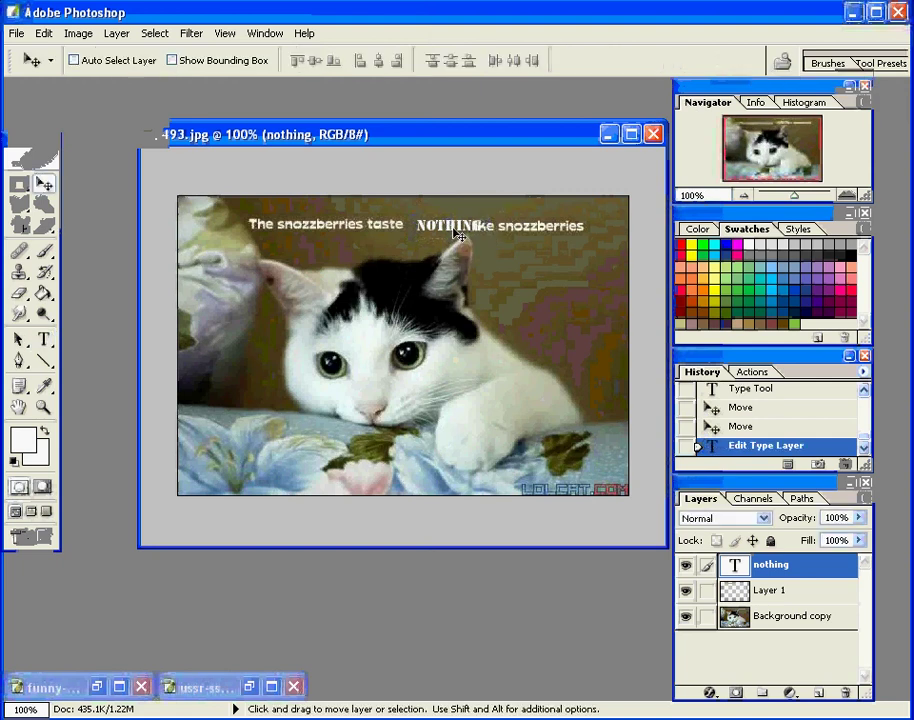
{"action": "left_click_drag", "start_coordinate": [461, 241], "coordinate": [447, 239]}
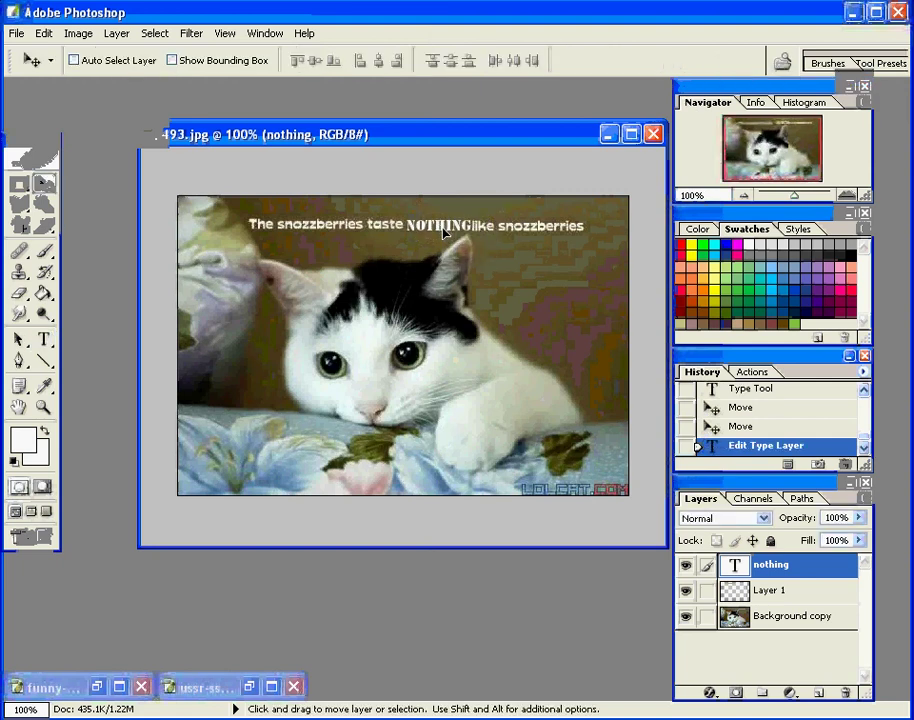
{"action": "left_click_drag", "start_coordinate": [445, 232], "coordinate": [443, 231]}
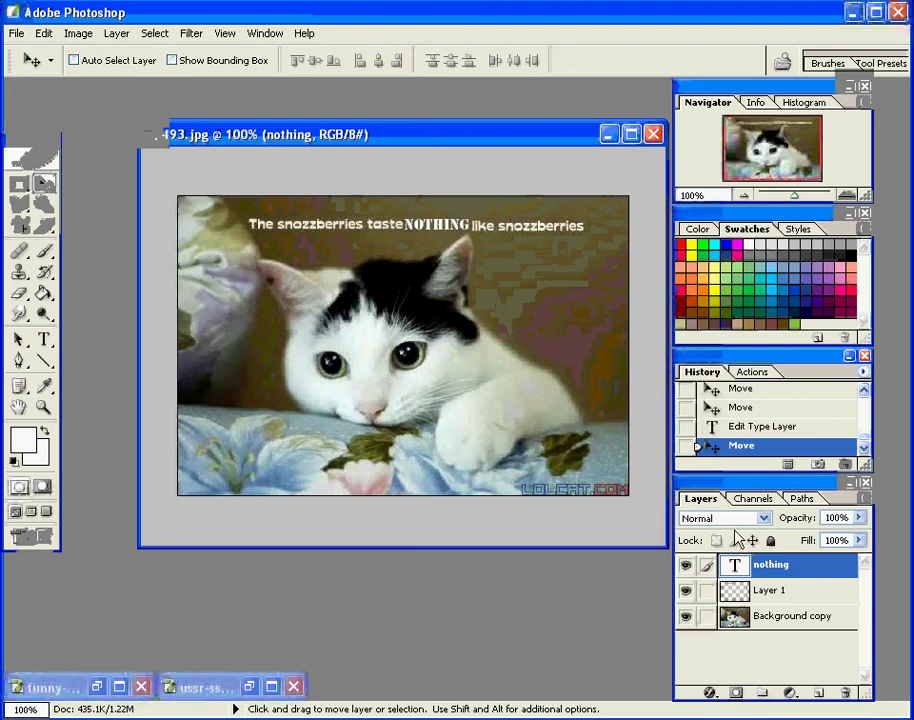
Merge Layer 1 and then the text layer down into Background copy.
{"action": "left_click", "coordinate": [815, 614]}
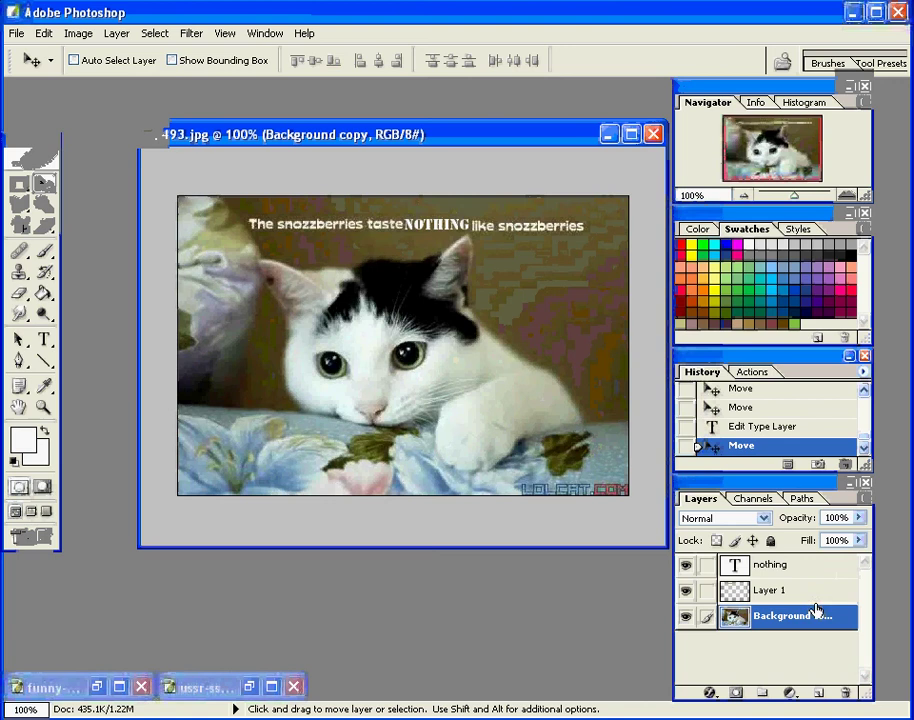
{"action": "left_click", "coordinate": [803, 597]}
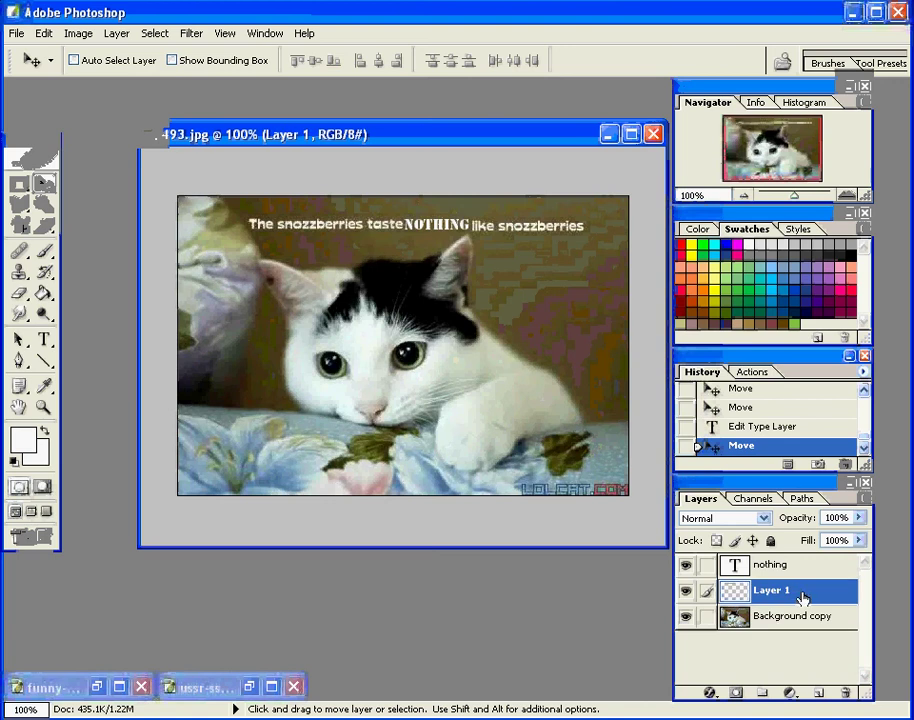
{"action": "left_click", "coordinate": [116, 33]}
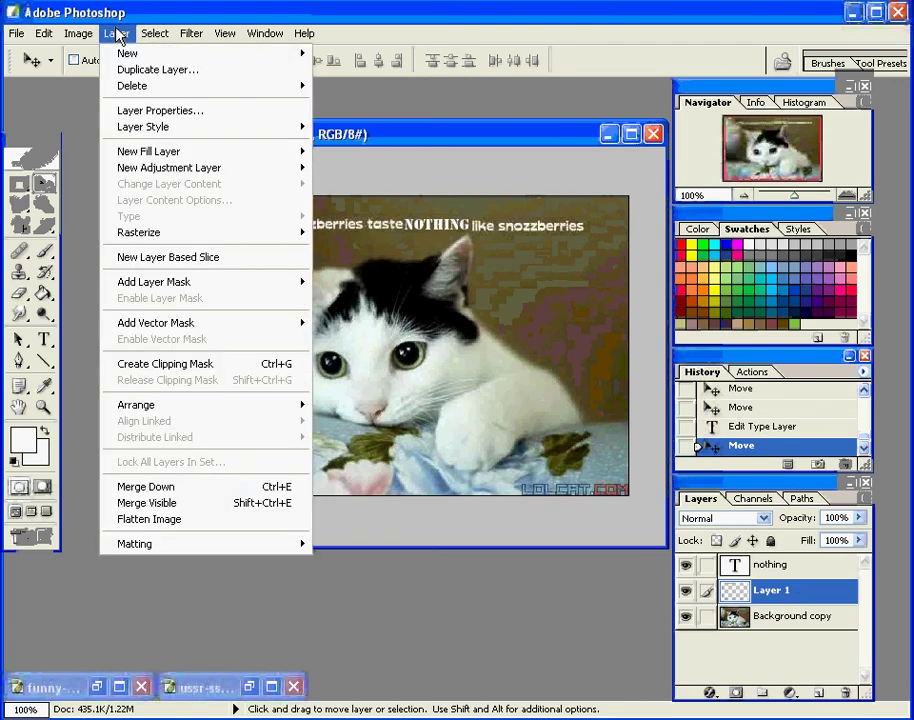
{"action": "left_click", "coordinate": [190, 490]}
{"action": "left_click", "coordinate": [774, 568]}
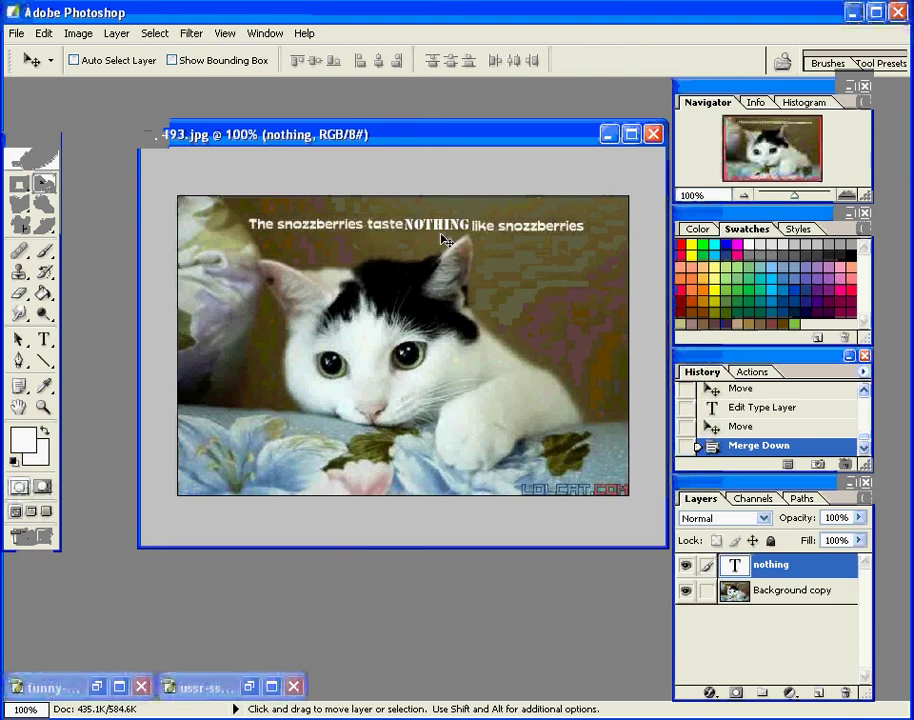
{"action": "left_click", "coordinate": [116, 33]}
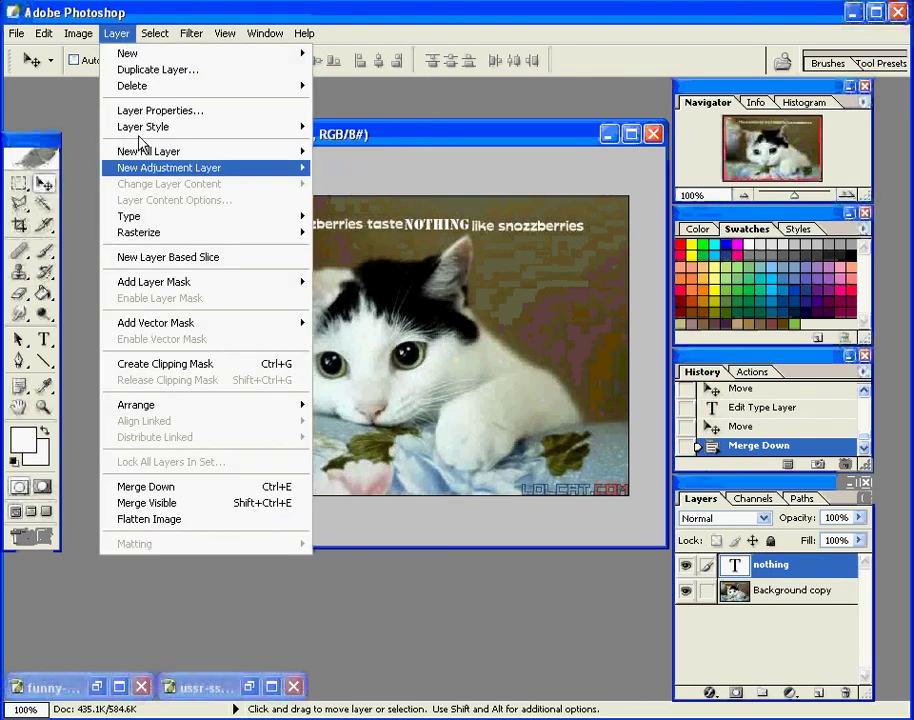
{"action": "left_click", "coordinate": [184, 488]}
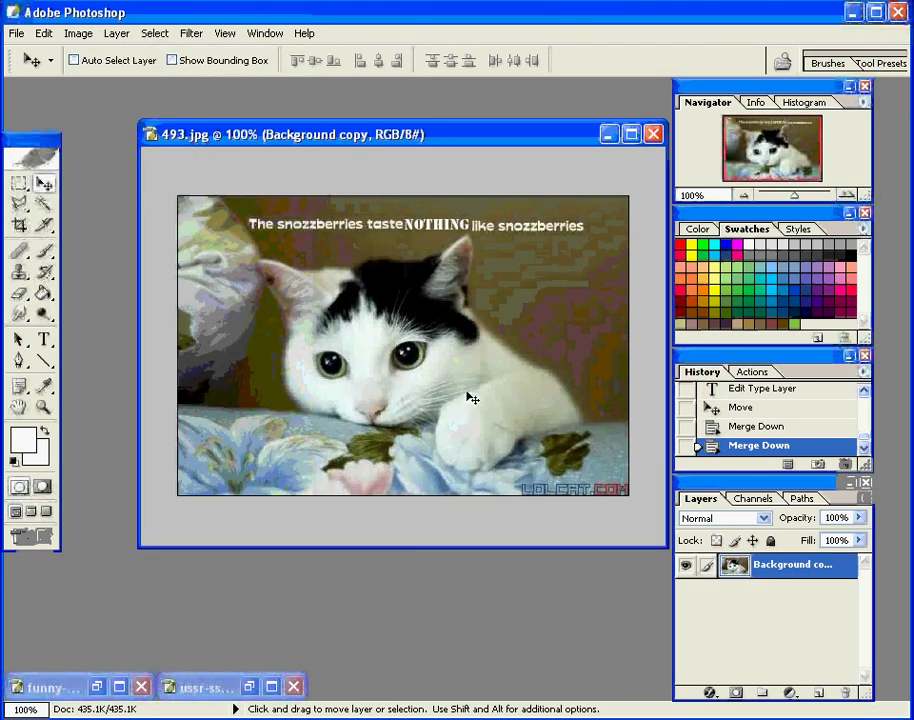
Save the image as JPEG over 493.jpg, confirming the replacement and accepting quality 12.
{"action": "left_click", "coordinate": [16, 33]}
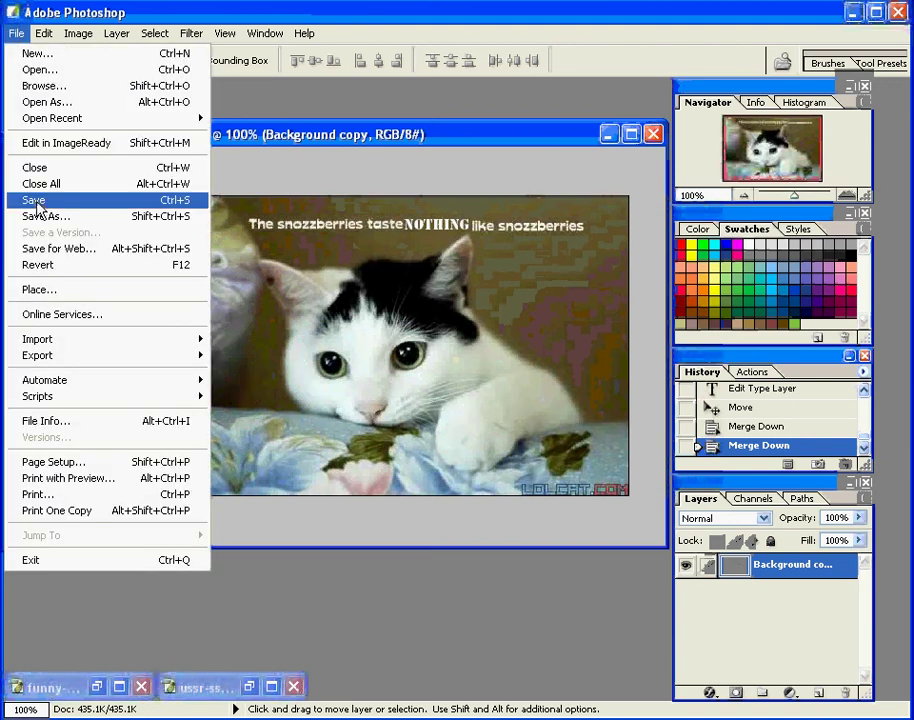
{"action": "left_click", "coordinate": [43, 202]}
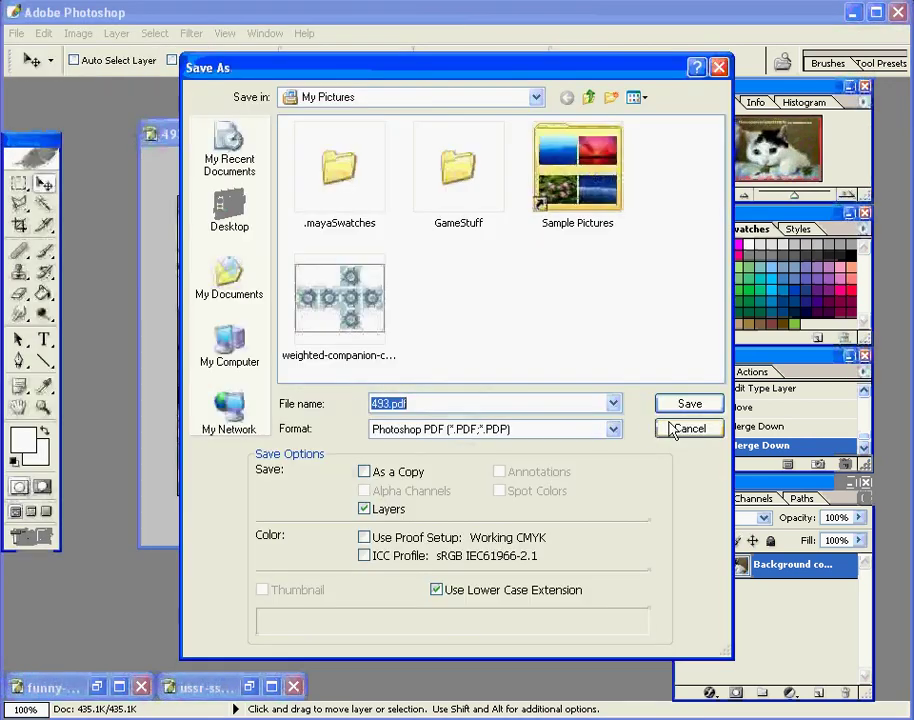
{"action": "left_click", "coordinate": [613, 430]}
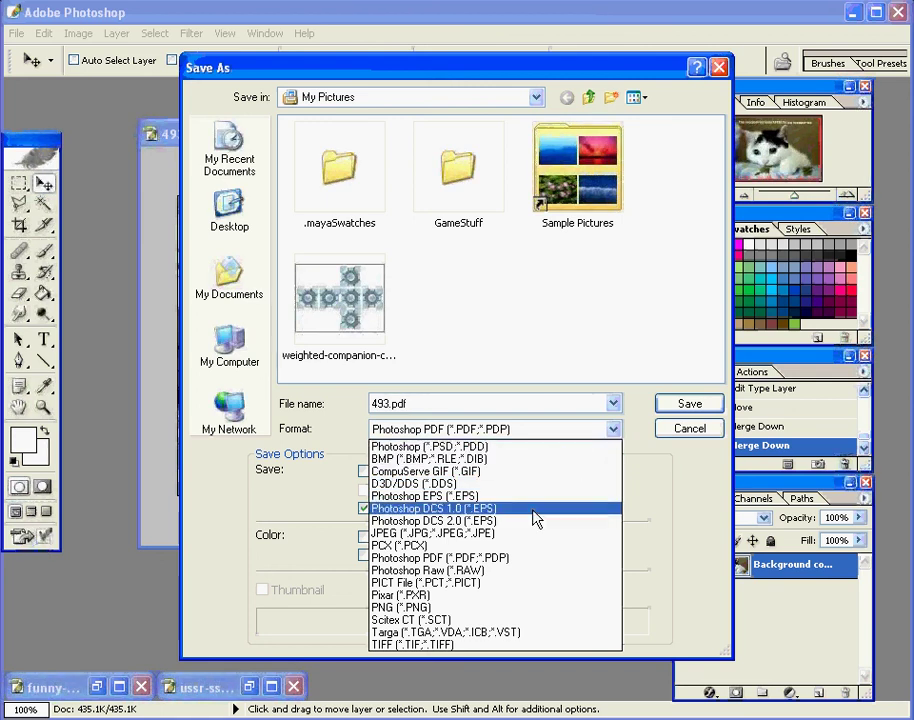
{"action": "left_click", "coordinate": [533, 543]}
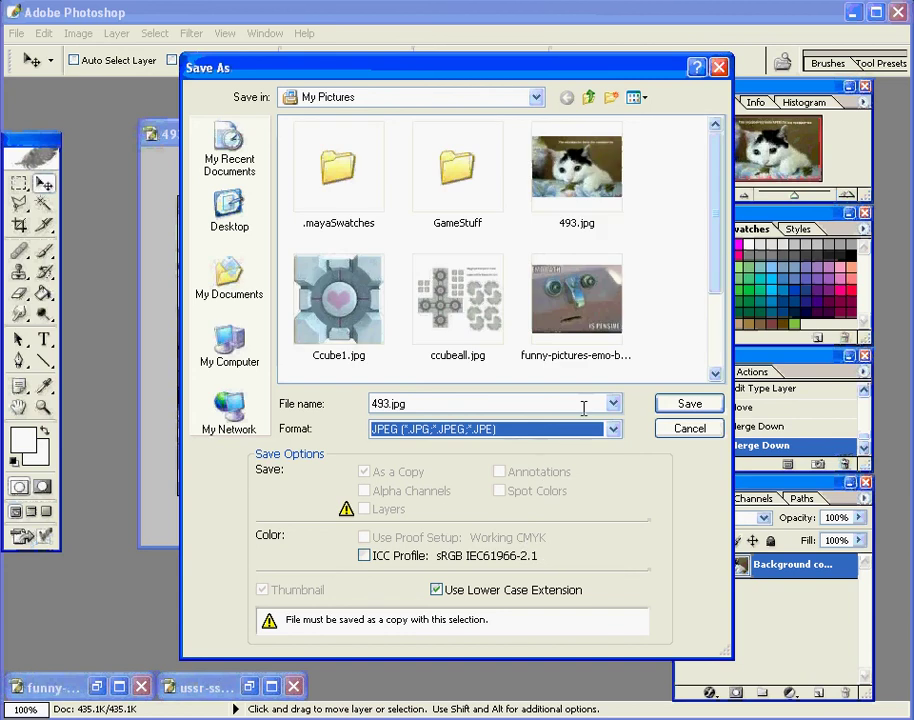
{"action": "left_click", "coordinate": [590, 180]}
{"action": "left_click", "coordinate": [689, 402]}
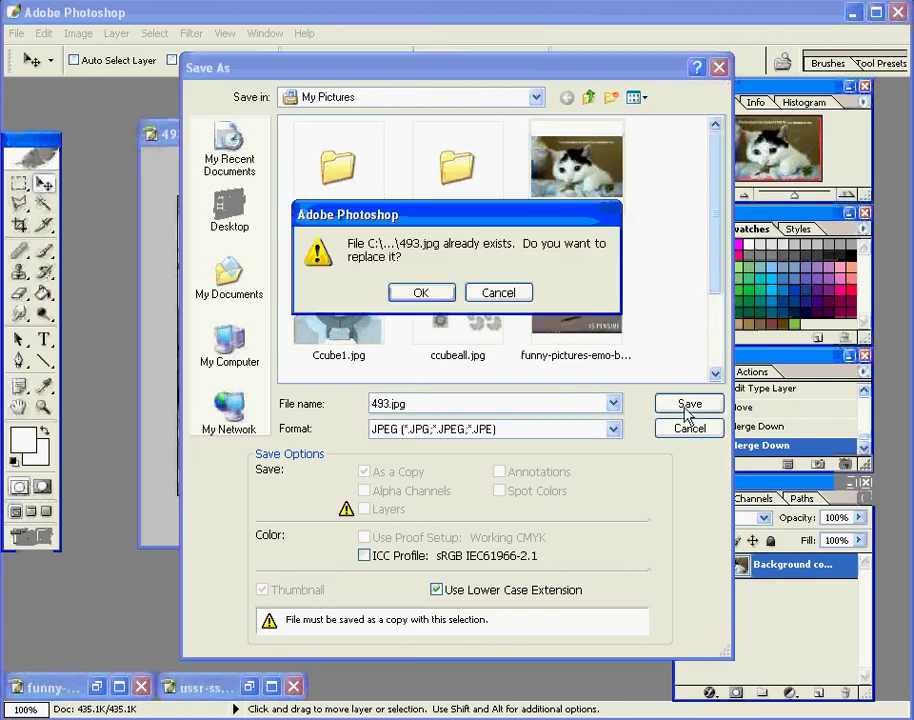
{"action": "left_click", "coordinate": [432, 293]}
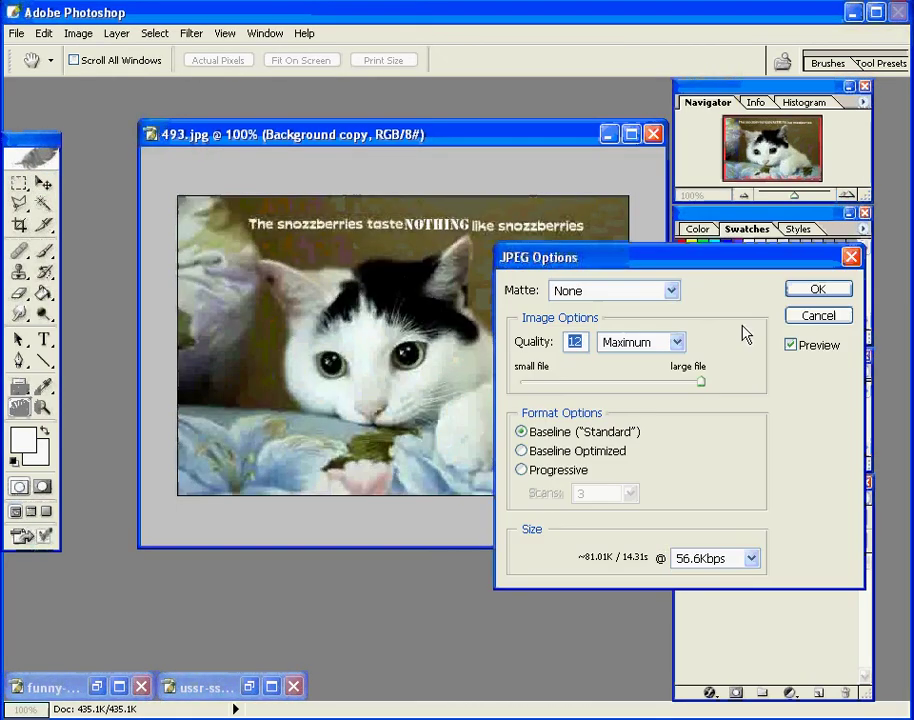
{"action": "left_click", "coordinate": [816, 290]}
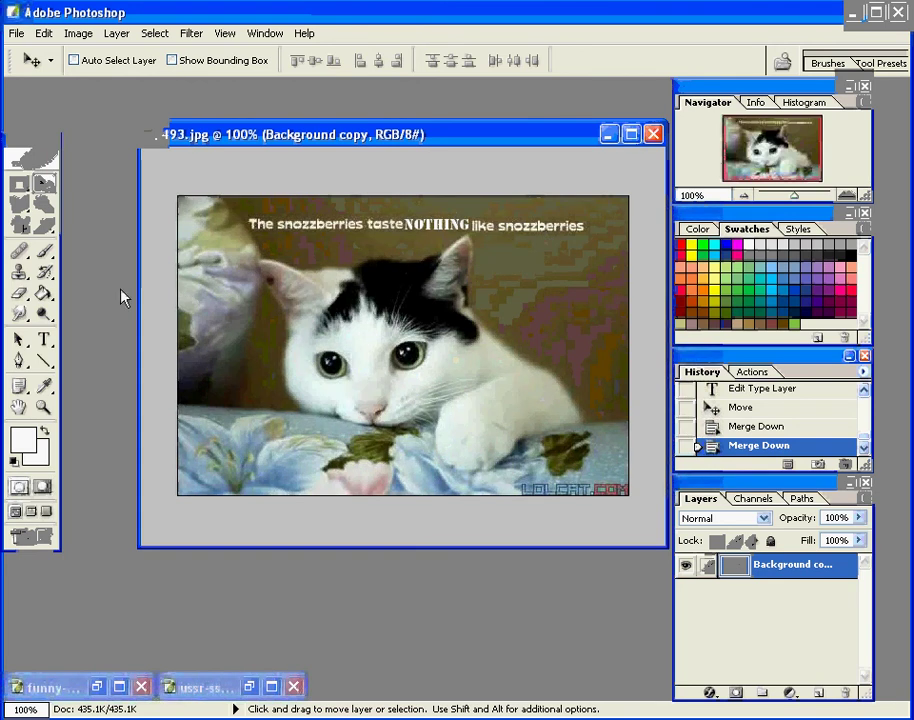
Use the Smudge tool to wipe 'like' from the caption and smudge the fur.
{"action": "mouse_move", "coordinate": [20, 316]}
{"action": "left_mouse_down"}
{"action": "mouse_move", "coordinate": [96, 349]}
{"action": "mouse_move", "coordinate": [100, 365]}
{"action": "mouse_move", "coordinate": [102, 356]}
{"action": "left_mouse_up"}
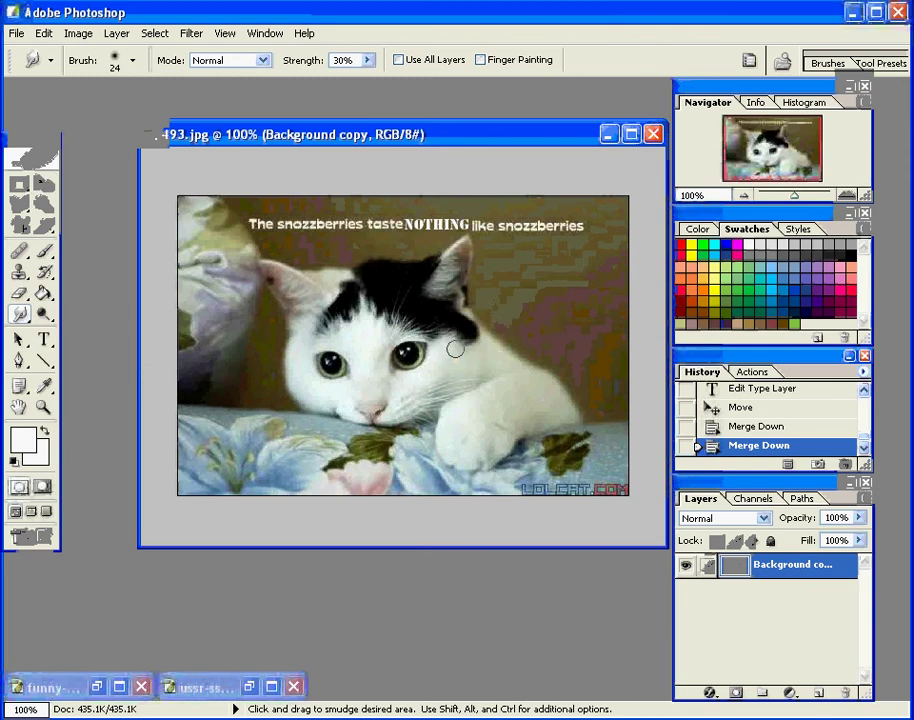
{"action": "left_click_drag", "start_coordinate": [534, 269], "coordinate": [530, 269]}
{"action": "mouse_move", "coordinate": [470, 330]}
{"action": "left_mouse_down"}
{"action": "mouse_move", "coordinate": [451, 351]}
{"action": "mouse_move", "coordinate": [484, 322]}
{"action": "left_mouse_up"}
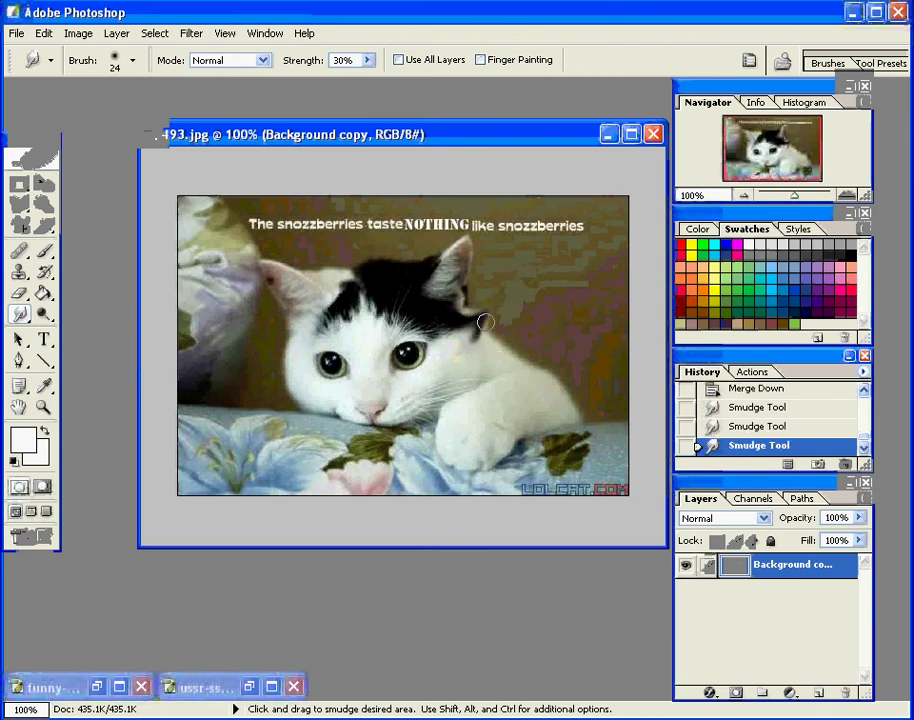
{"action": "key", "text": "ctrl+alt+z"}
{"action": "key", "text": "ctrl+alt+z"}
{"action": "key", "text": "ctrl+alt+z"}
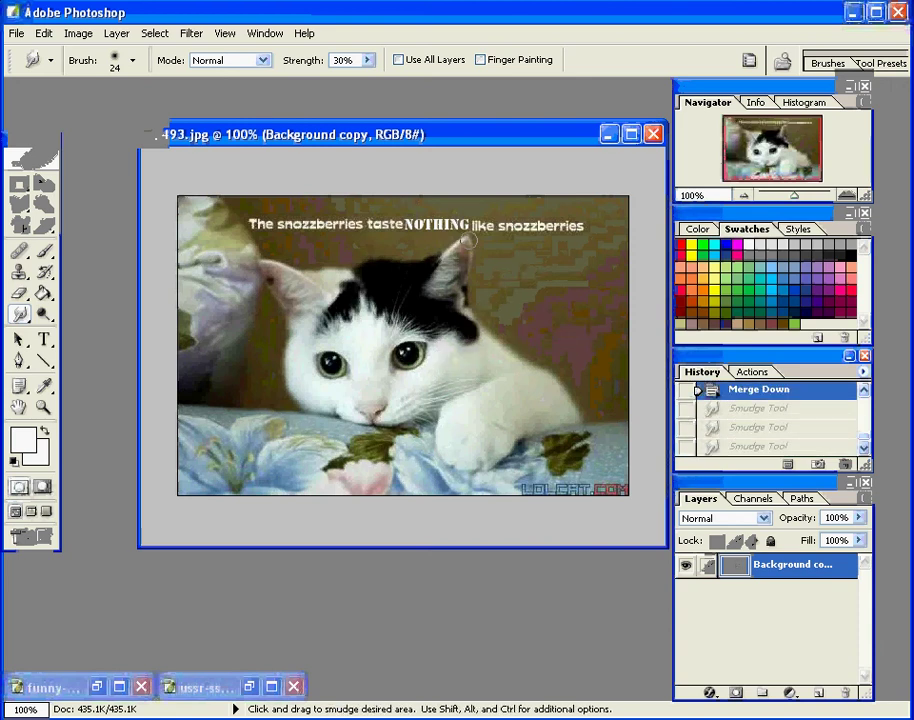
{"action": "left_click_drag", "start_coordinate": [466, 232], "coordinate": [492, 210]}
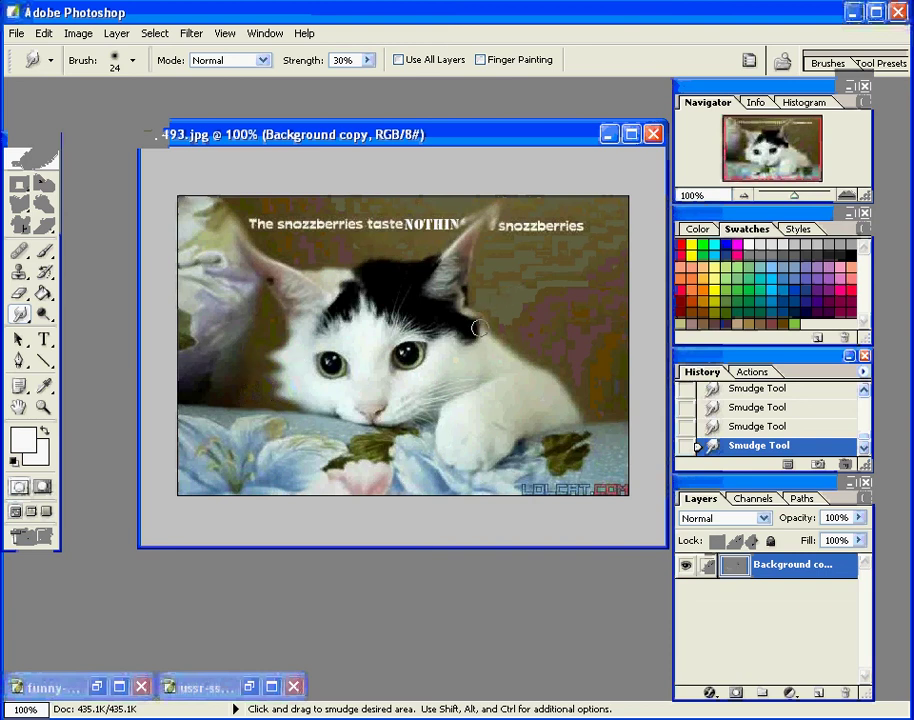
{"action": "mouse_move", "coordinate": [484, 346]}
{"action": "left_mouse_down"}
{"action": "mouse_move", "coordinate": [532, 329]}
{"action": "mouse_move", "coordinate": [471, 376]}
{"action": "left_mouse_up"}
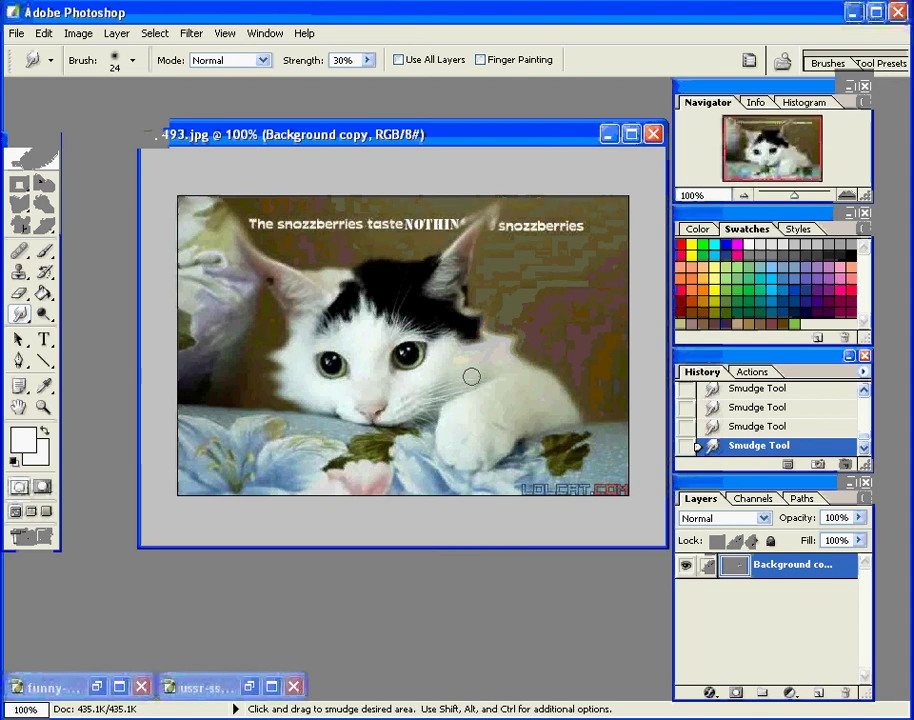
Minimize 493.jpg and bring up an enlarged ussr-ssgn-941-typhoon-class.gif window.
{"action": "left_click", "coordinate": [609, 134]}
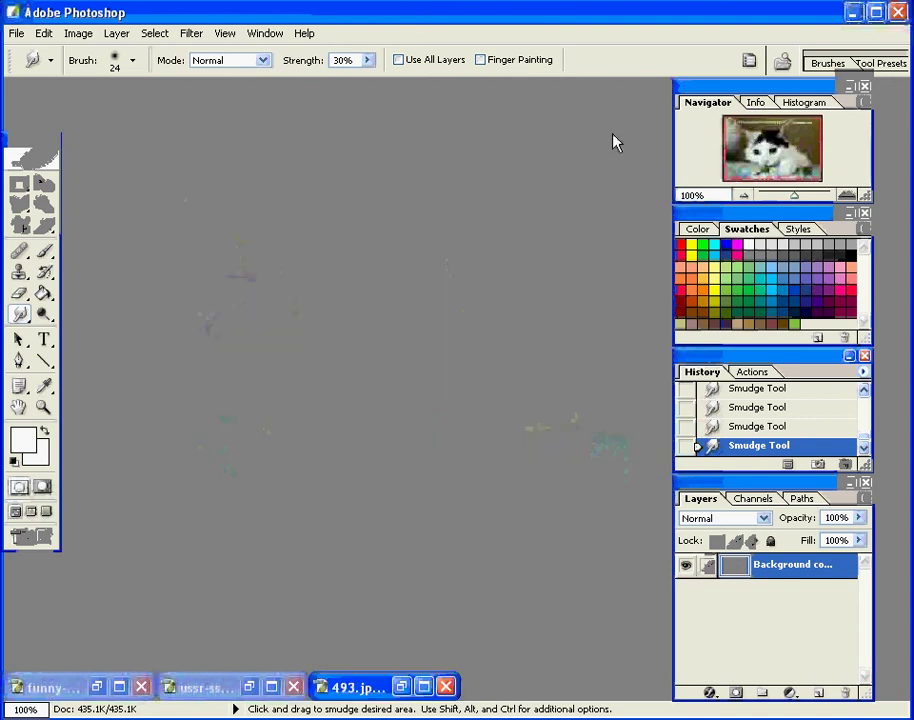
{"action": "double_click", "coordinate": [205, 688]}
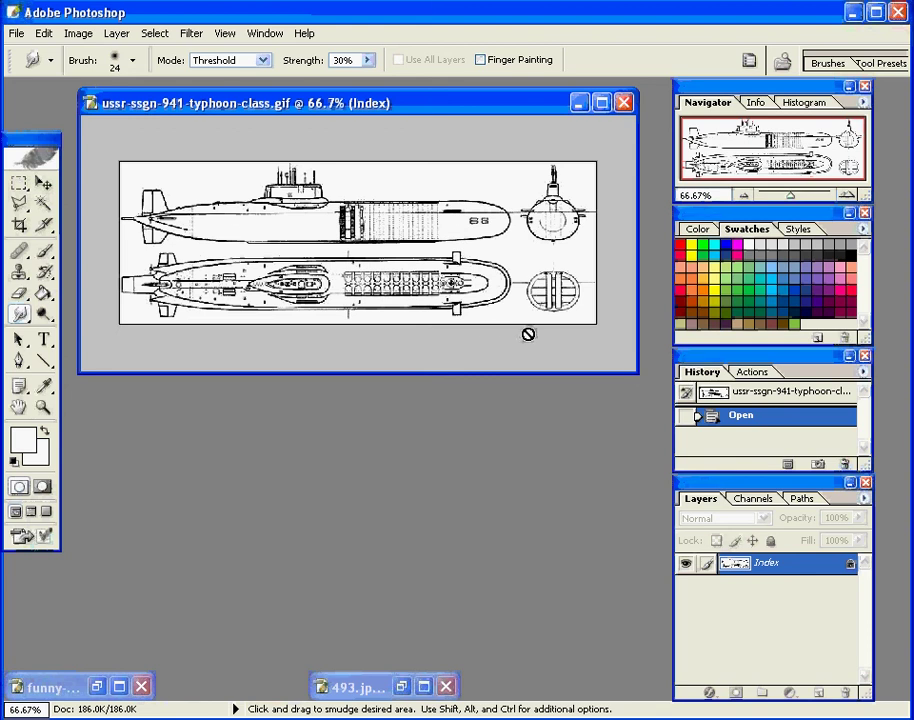
{"action": "left_click_drag", "start_coordinate": [633, 373], "coordinate": [646, 532]}
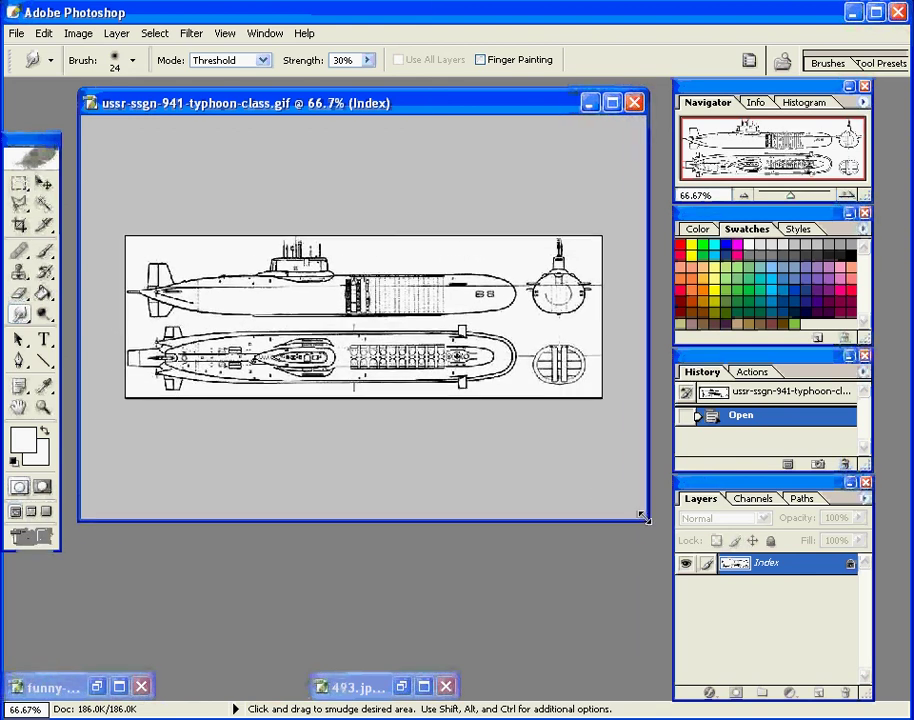
Turn on View > Rulers for the blueprint and open the Index layer's context options.
{"action": "left_click", "coordinate": [226, 35]}
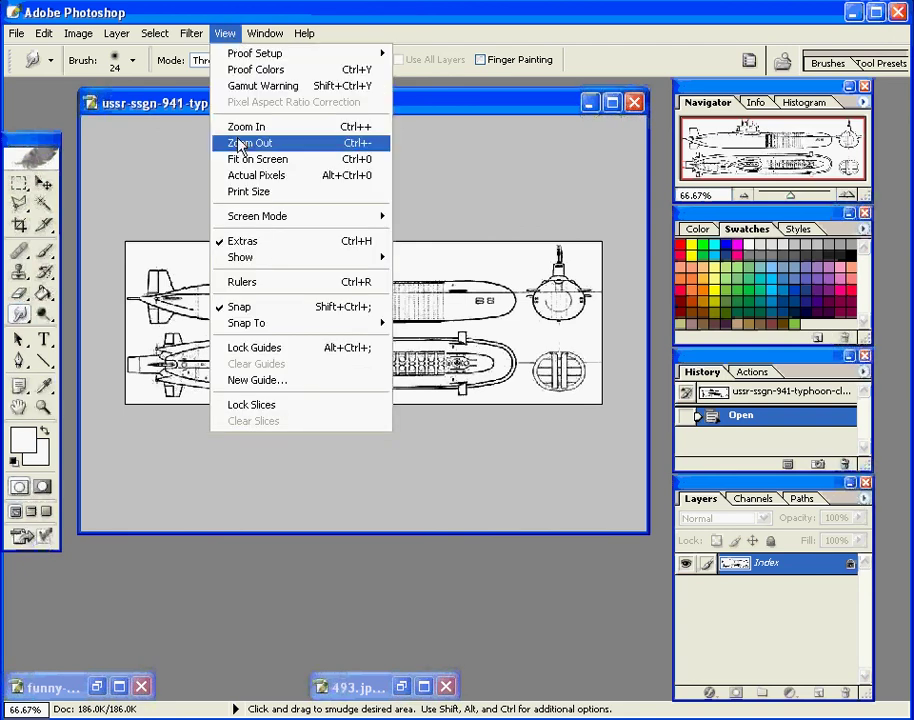
{"action": "left_click", "coordinate": [259, 285]}
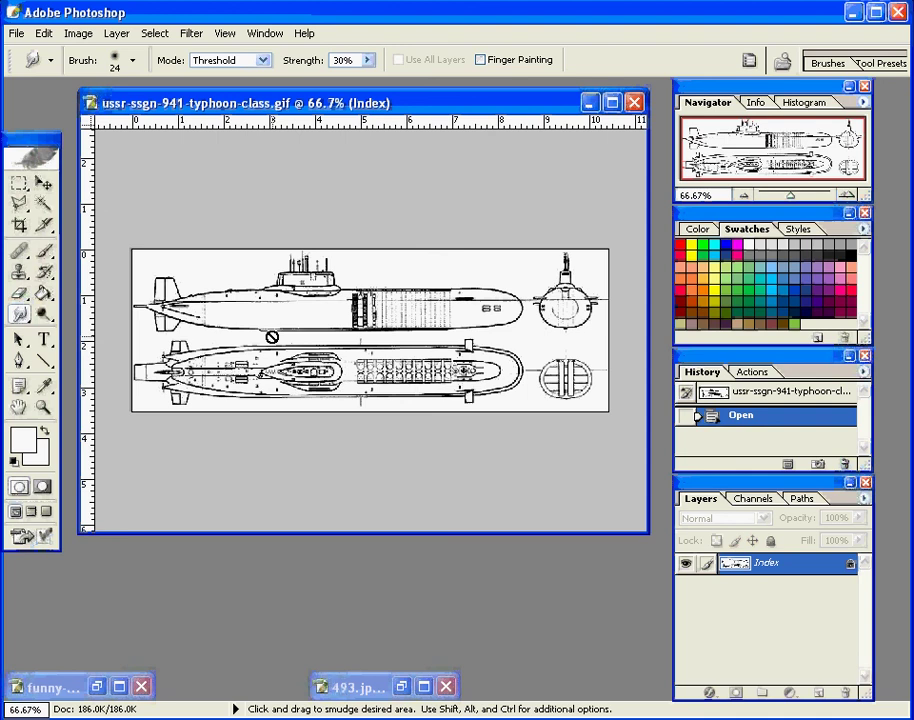
{"action": "right_click", "coordinate": [786, 580]}
{"action": "left_click", "coordinate": [710, 563]}
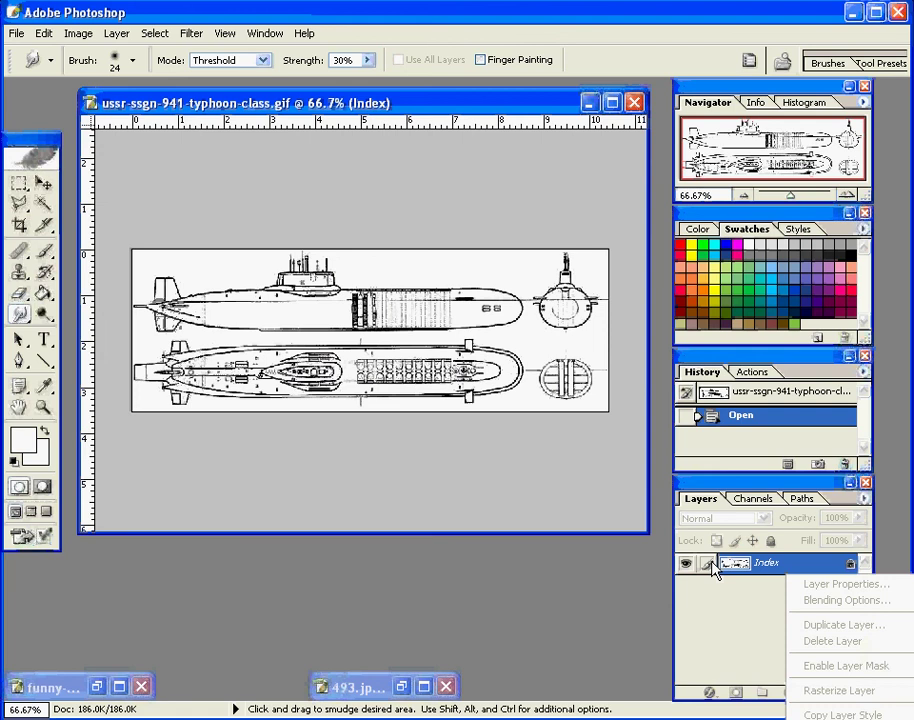
{"action": "right_click", "coordinate": [770, 567]}
Copy the whole blueprint and paste it into a new clipboard-sized Untitled-1 document.
{"action": "left_click", "coordinate": [766, 566]}
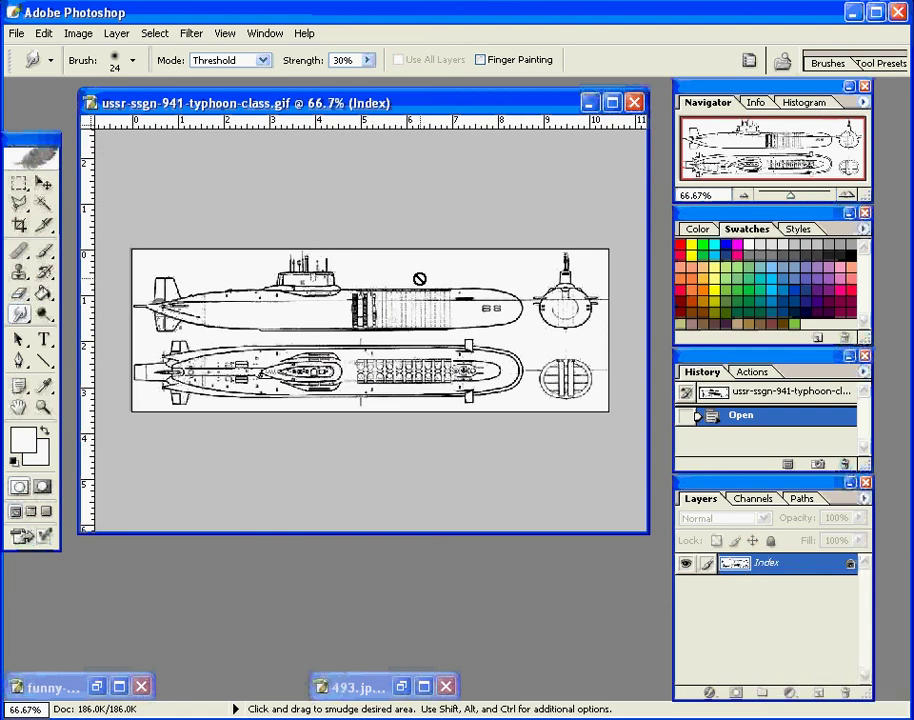
{"action": "key", "text": "ctrl"}
{"action": "key", "text": "ctrl+a"}
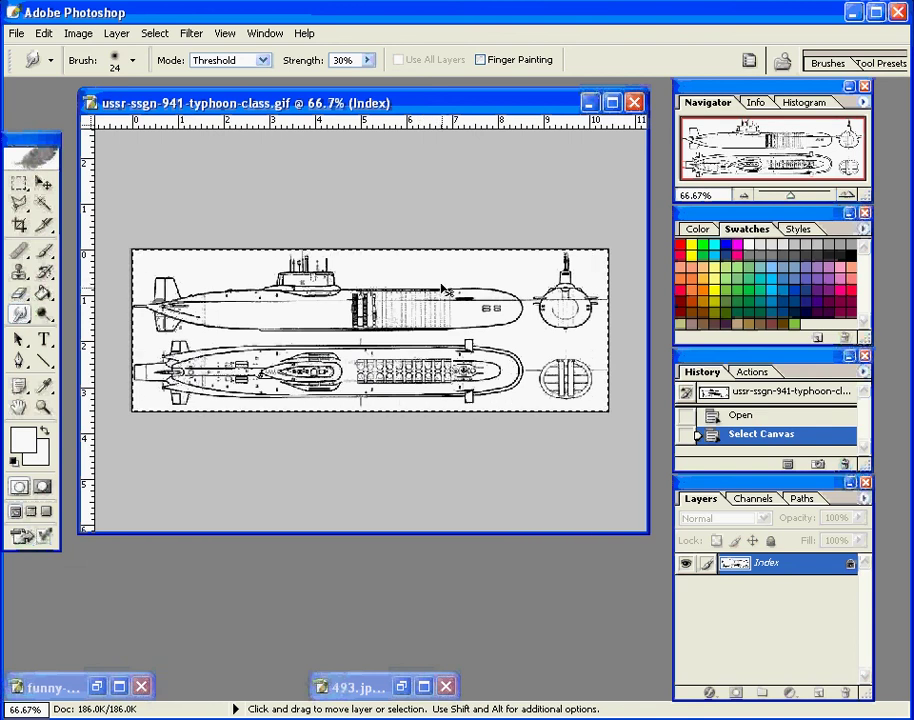
{"action": "key", "text": "ctrl+v"}
{"action": "key", "text": "ctrl"}
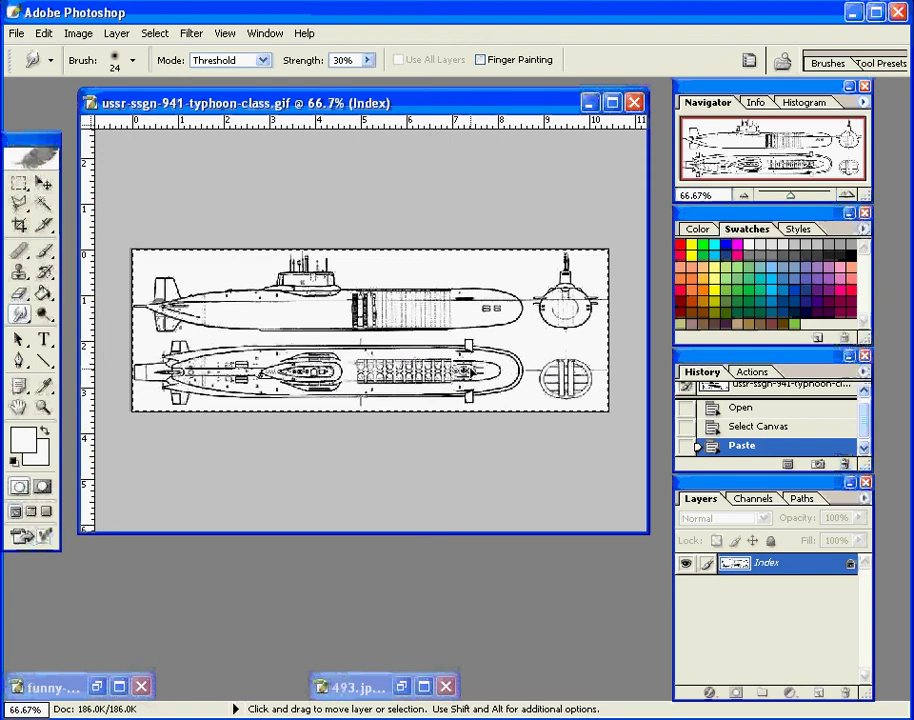
{"action": "key", "text": "ctrl+n"}
{"action": "key", "text": "Return"}
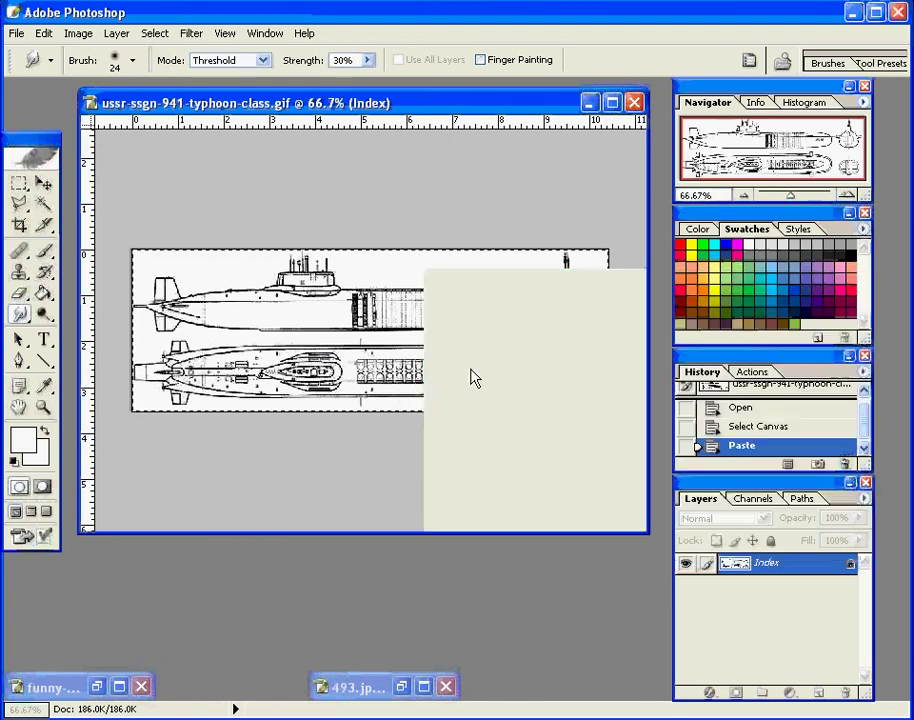
{"action": "key", "text": "ctrl+v"}
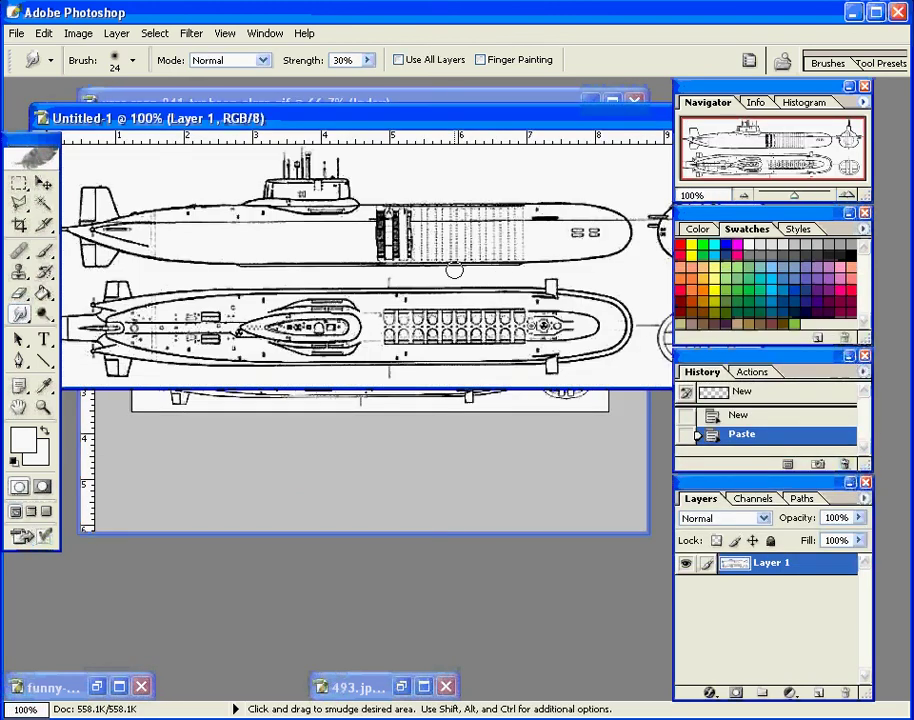
Rearrange and resize the Untitled-1 window, then zoom out to show the whole submarine.
{"action": "left_click", "coordinate": [225, 33]}
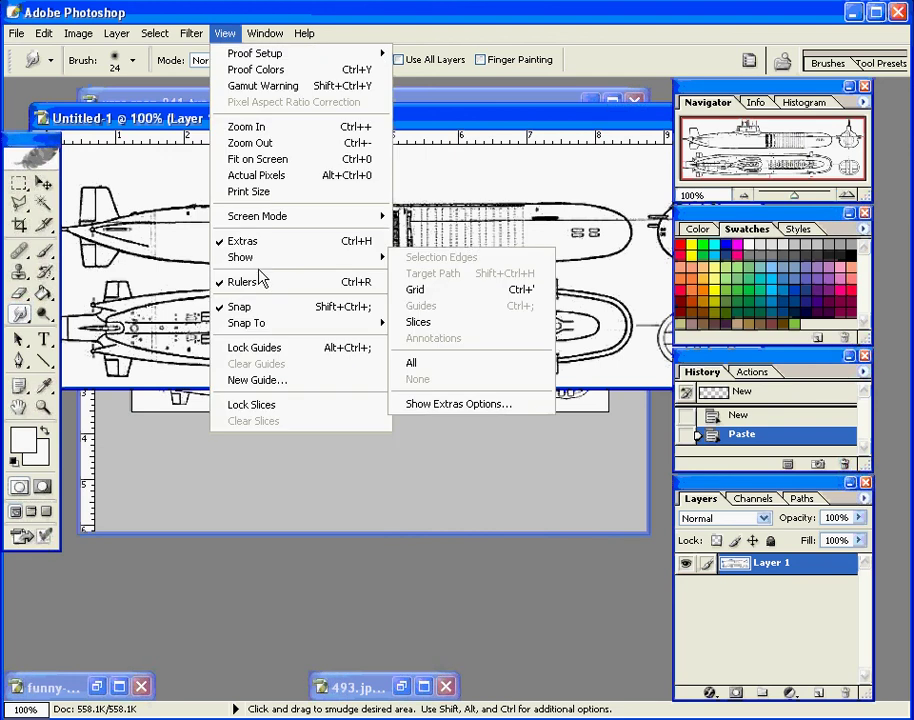
{"action": "left_click", "coordinate": [502, 222]}
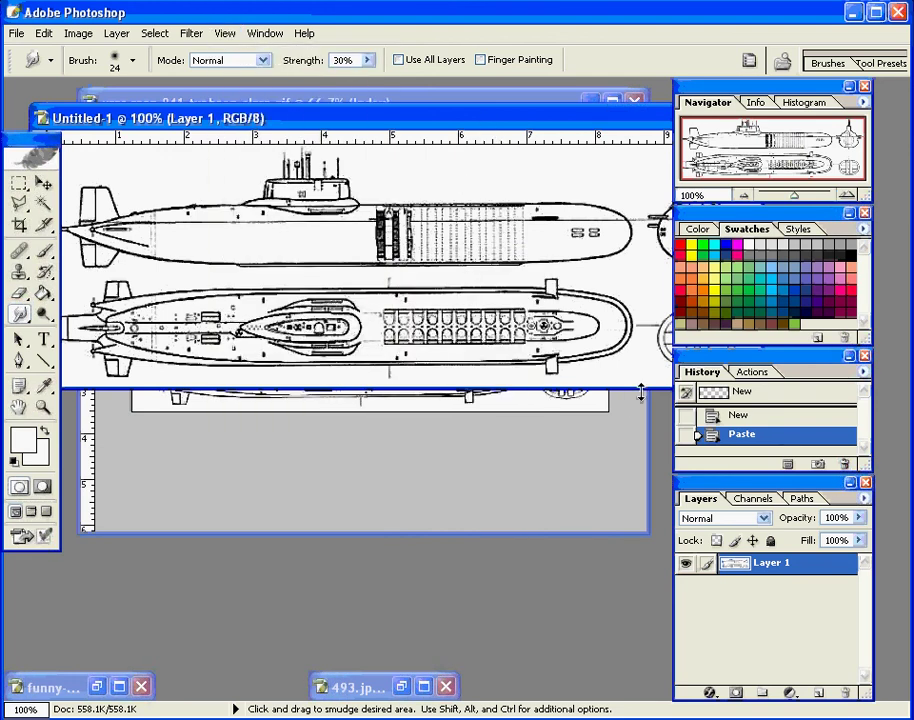
{"action": "left_click_drag", "start_coordinate": [355, 116], "coordinate": [397, 125]}
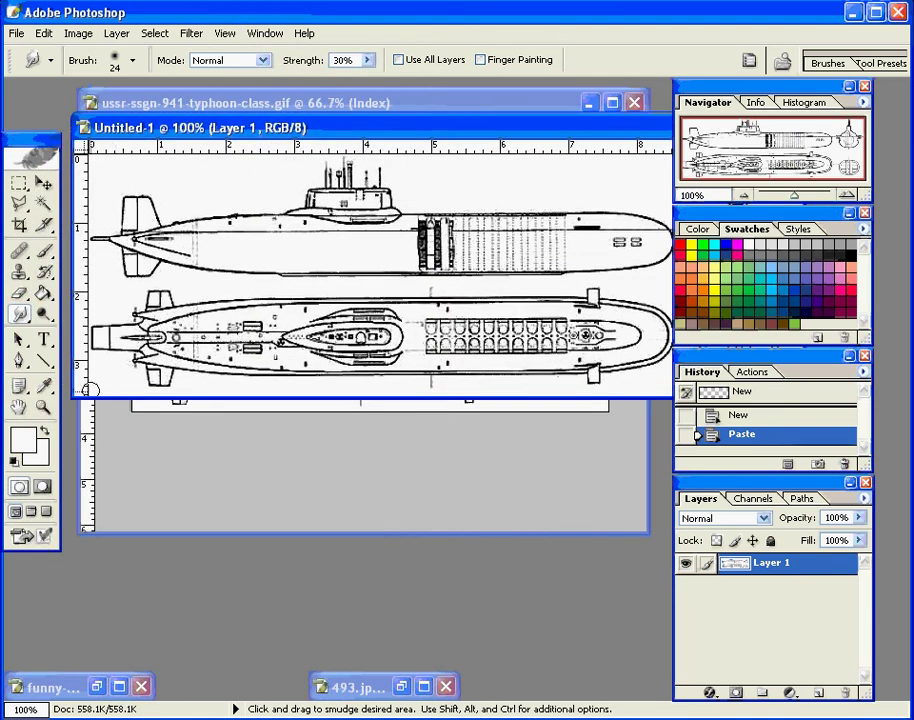
{"action": "left_click_drag", "start_coordinate": [74, 397], "coordinate": [139, 519]}
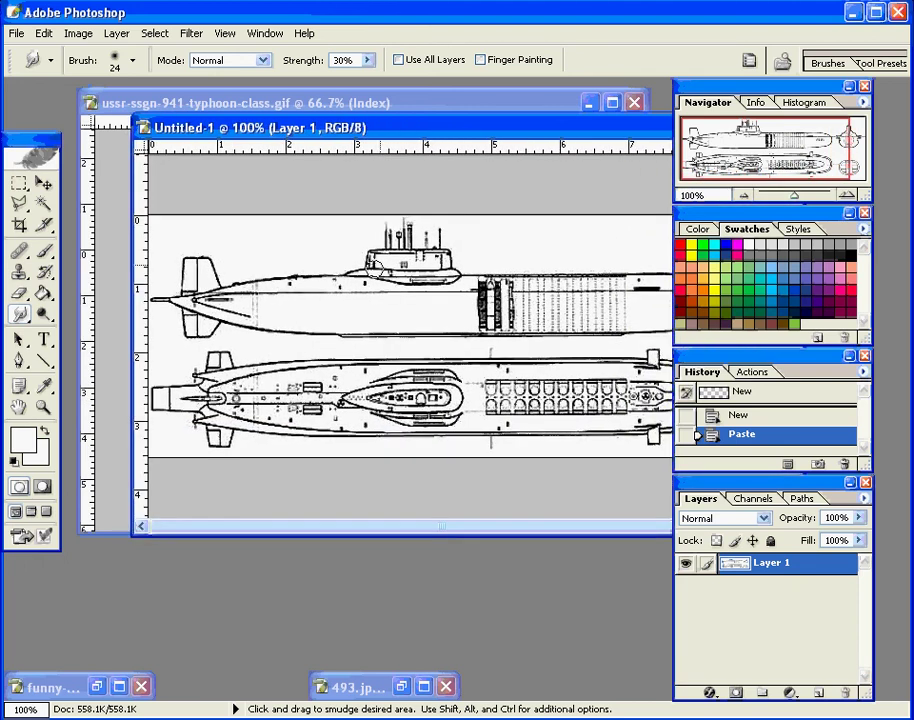
{"action": "left_click_drag", "start_coordinate": [505, 129], "coordinate": [468, 108]}
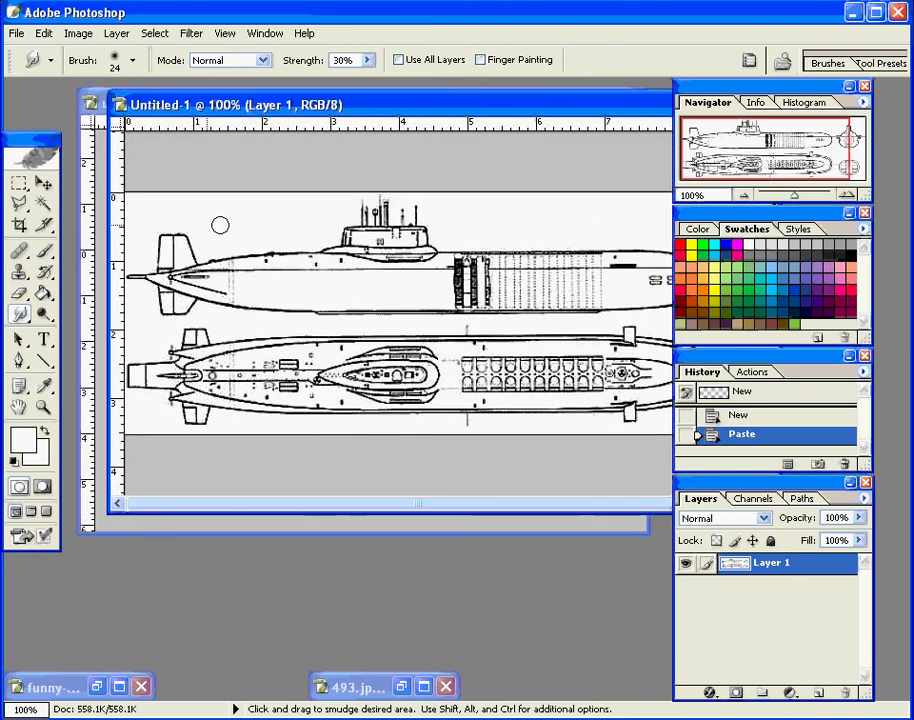
{"action": "left_click_drag", "start_coordinate": [92, 248], "coordinate": [302, 248]}
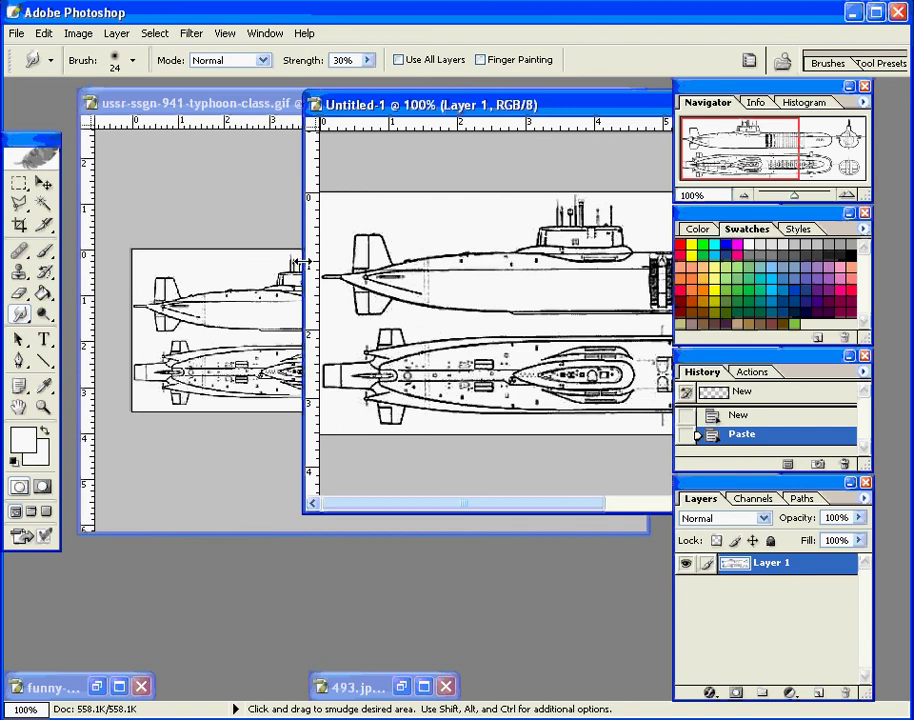
{"action": "left_click_drag", "start_coordinate": [450, 104], "coordinate": [225, 96]}
{"action": "left_click_drag", "start_coordinate": [77, 300], "coordinate": [135, 300]}
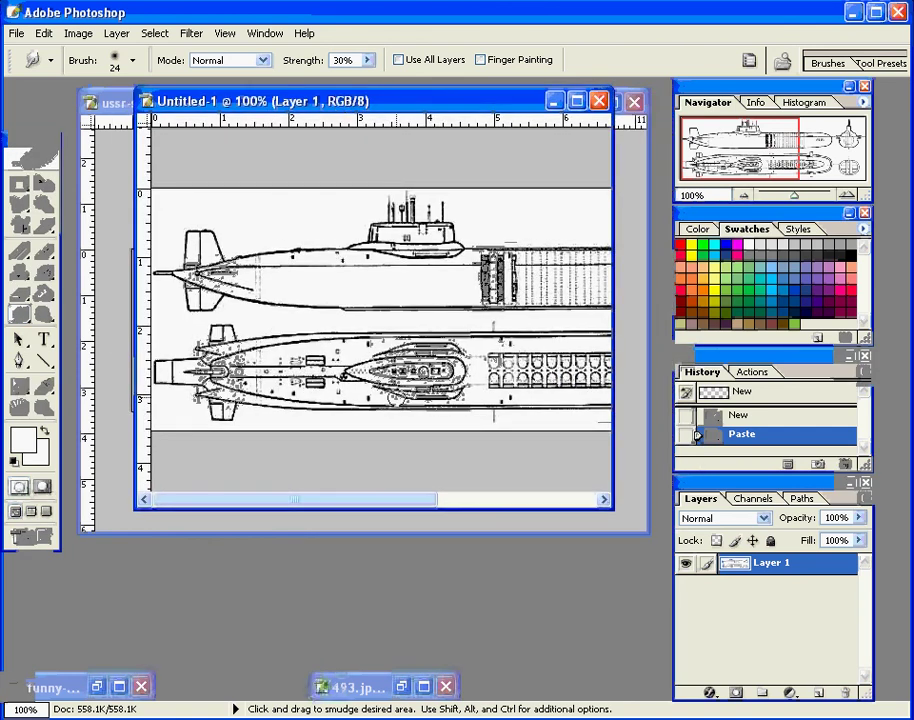
{"action": "key", "text": "z"}
{"action": "left_click", "coordinate": [437, 309], "text": "alt"}
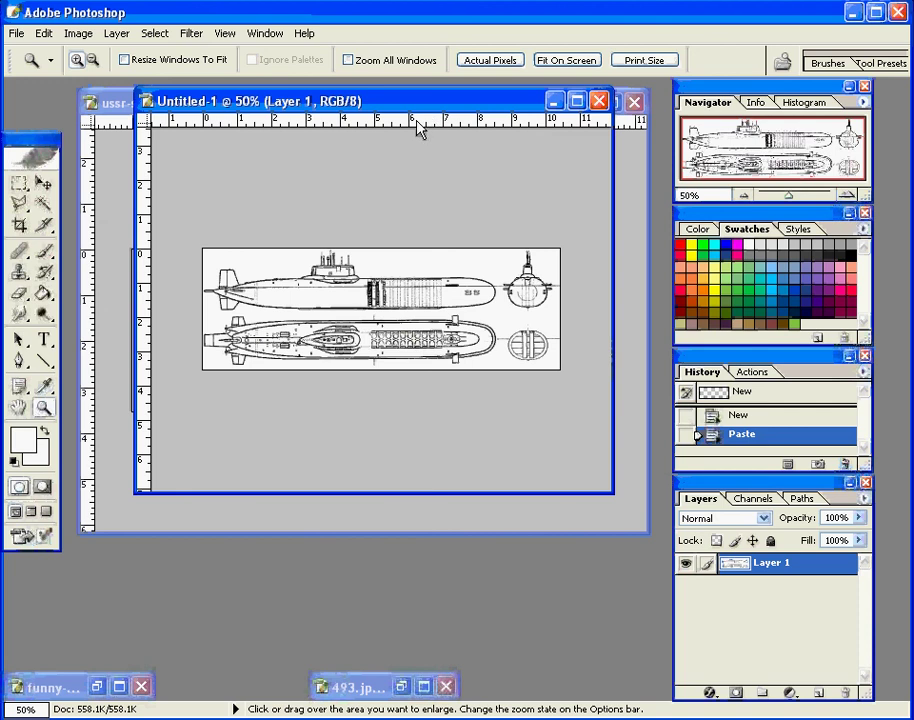
Drag a horizontal guide between the two submarine views and a vertical guide before the end views.
{"action": "left_click_drag", "start_coordinate": [418, 127], "coordinate": [504, 310]}
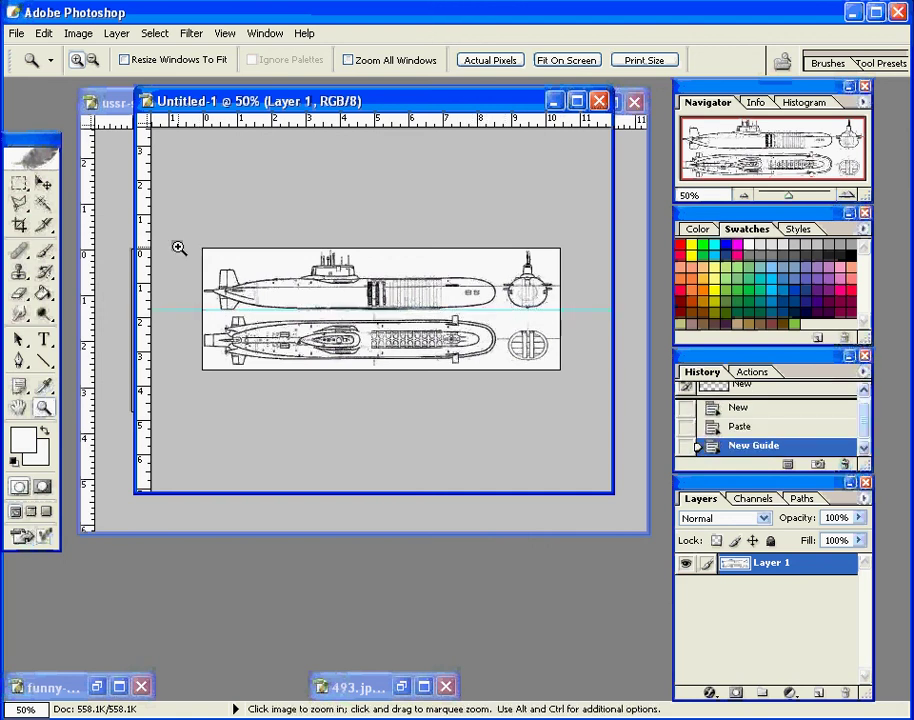
{"action": "left_click_drag", "start_coordinate": [146, 259], "coordinate": [496, 368]}
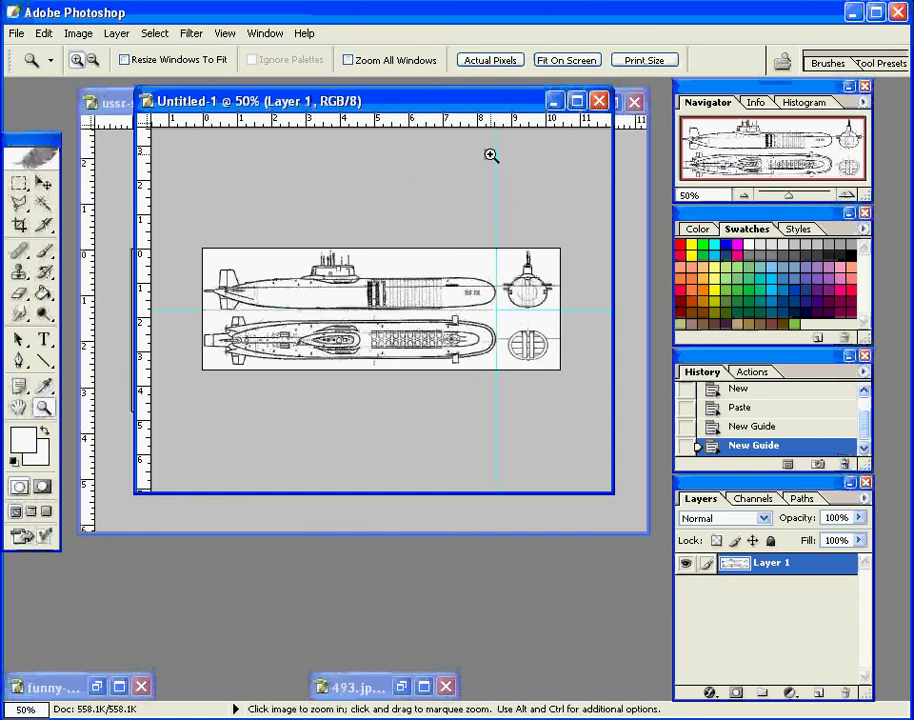
Select the lower submarine view with the Rectangular Marquee and copy it.
{"action": "left_click", "coordinate": [19, 183]}
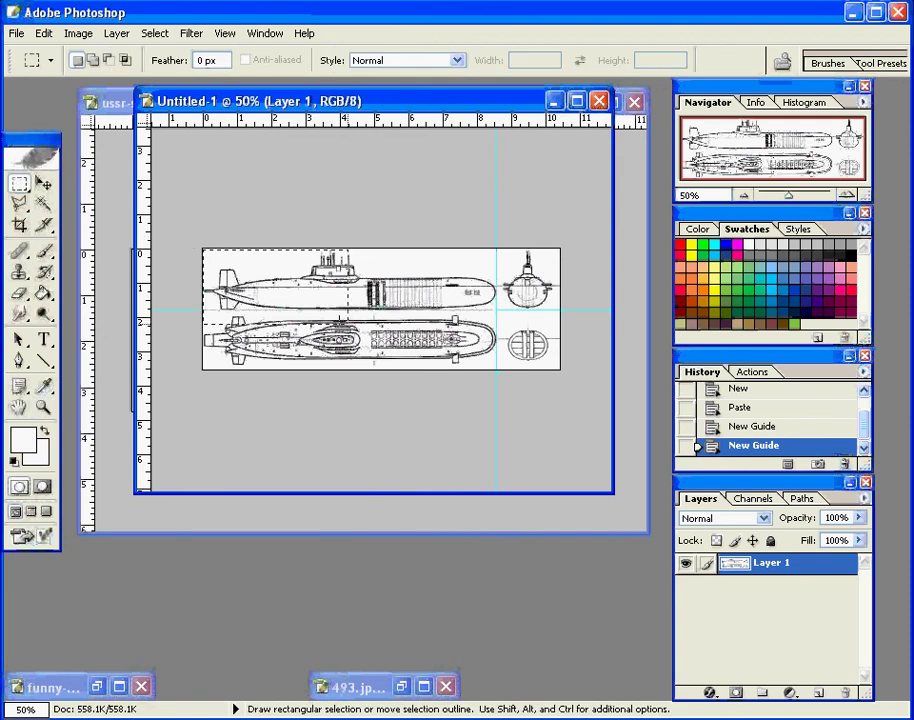
{"action": "left_click_drag", "start_coordinate": [349, 325], "coordinate": [495, 310]}
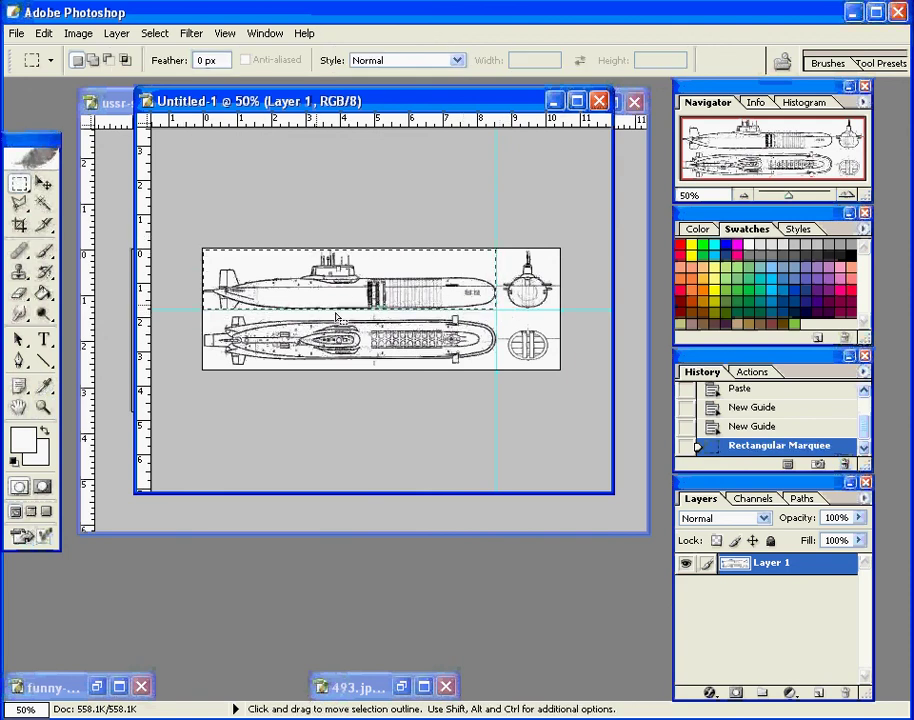
{"action": "left_click_drag", "start_coordinate": [184, 385], "coordinate": [495, 310]}
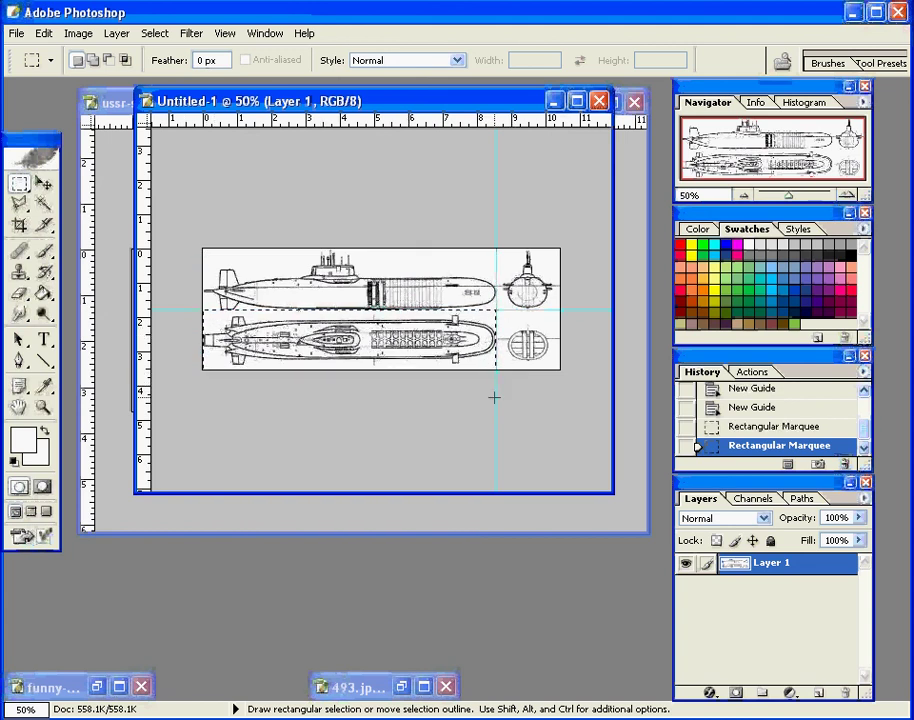
{"action": "key", "text": "ctrl+c"}
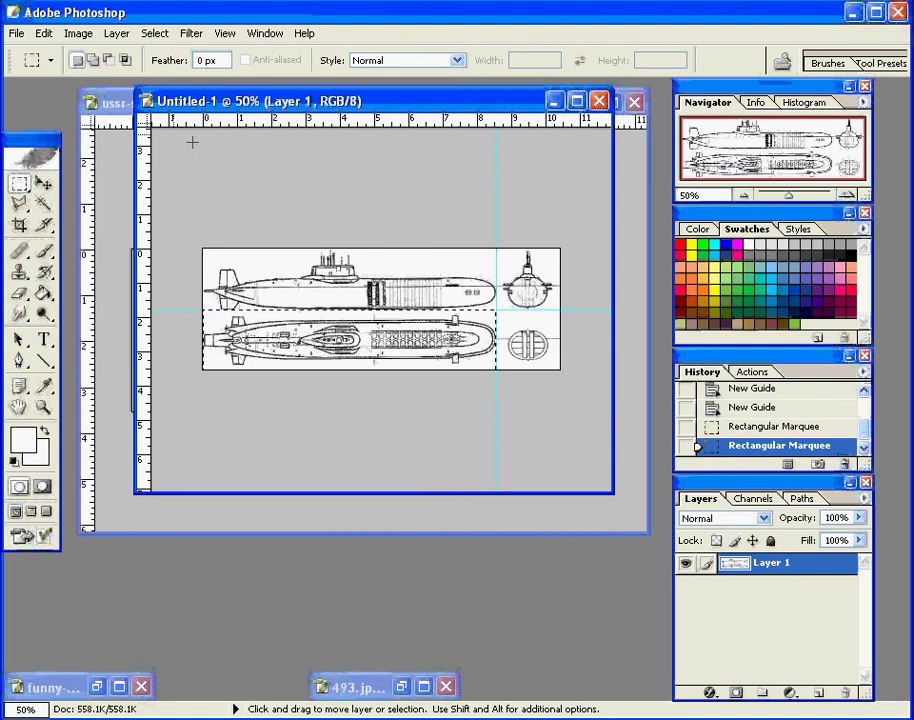
{"action": "left_click", "coordinate": [44, 33]}
{"action": "left_click", "coordinate": [116, 153]}
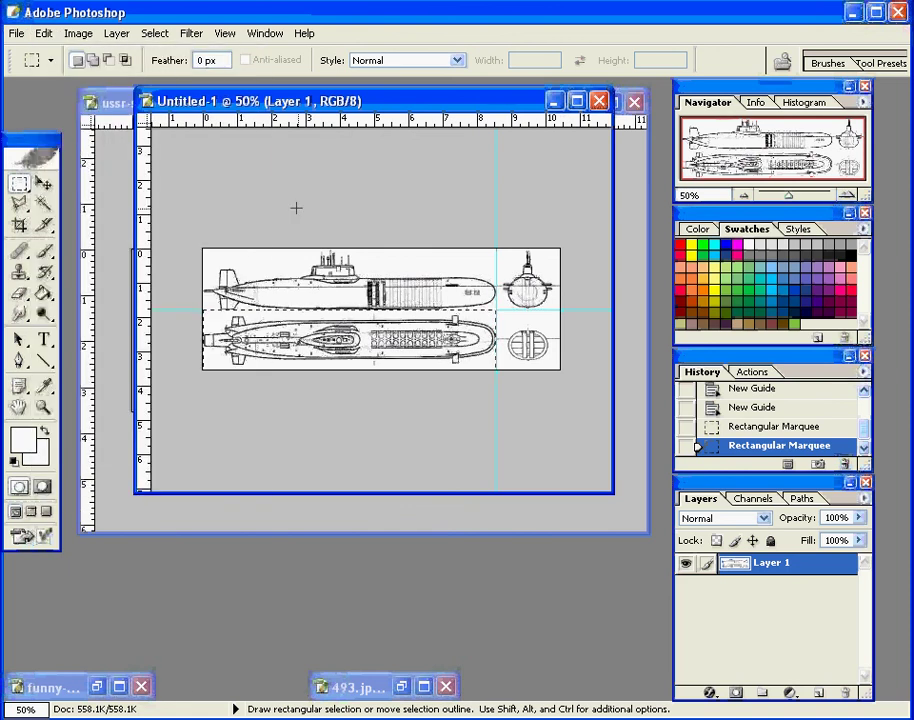
Paste it into a new 616 × 127 px clipboard-sized document and move that window aside.
{"action": "left_click", "coordinate": [16, 34]}
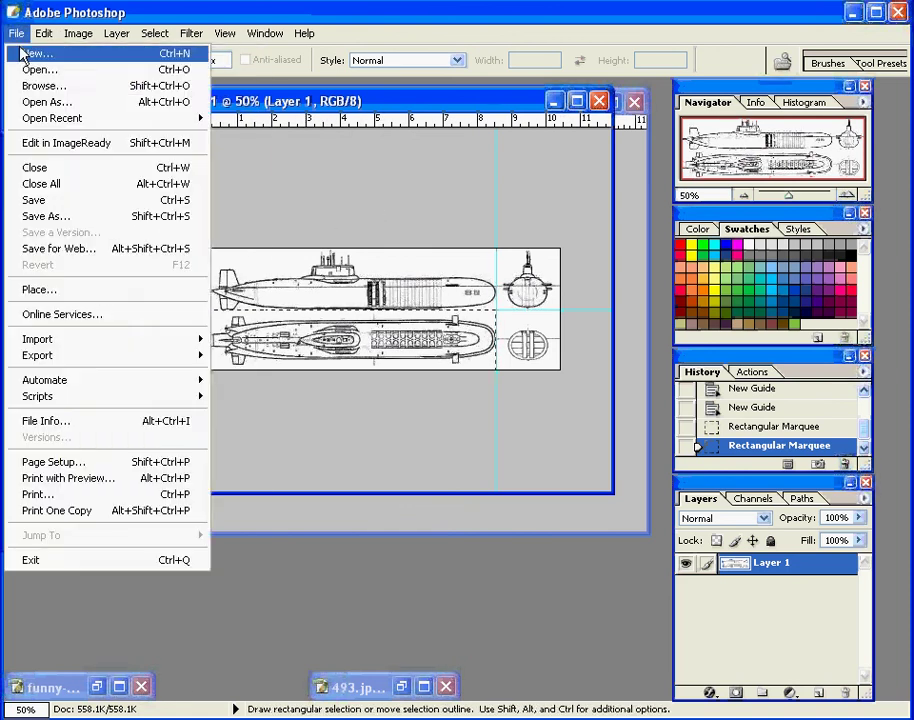
{"action": "left_click", "coordinate": [24, 54]}
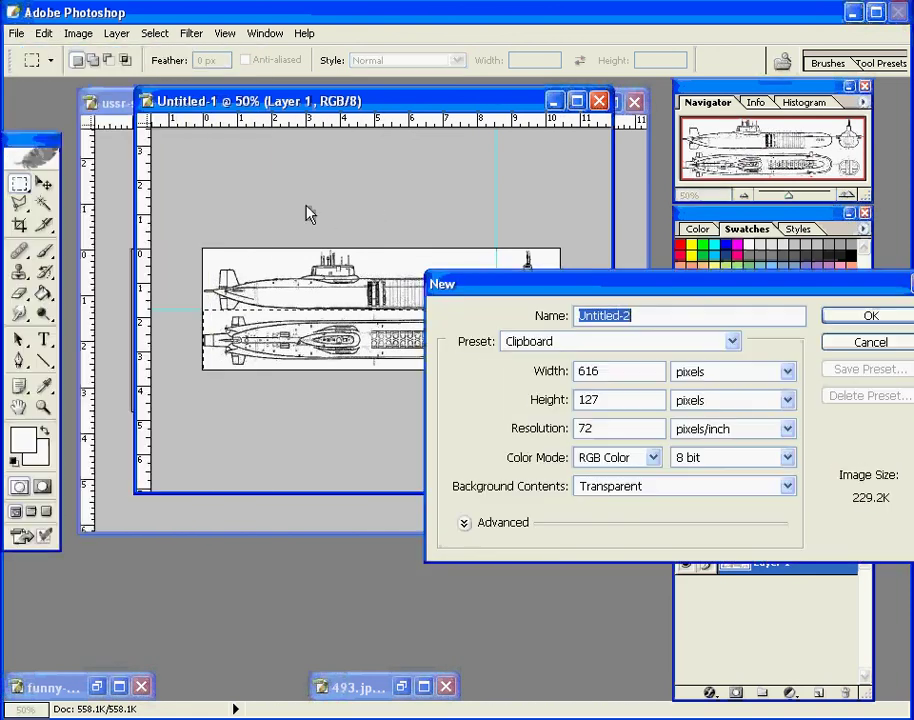
{"action": "left_click", "coordinate": [866, 318]}
{"action": "left_click", "coordinate": [44, 33]}
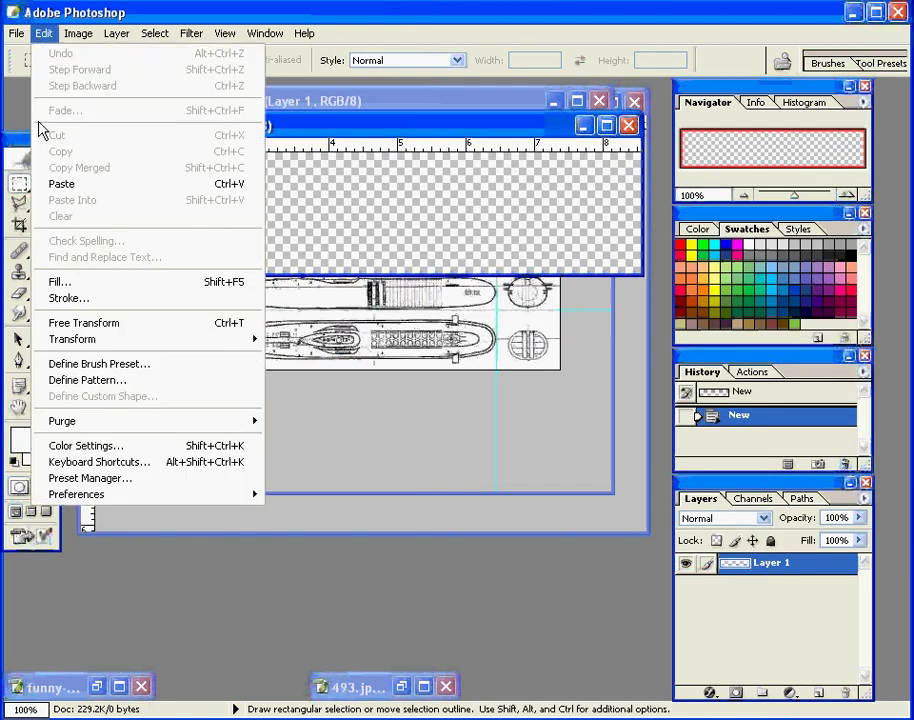
{"action": "left_click", "coordinate": [62, 184]}
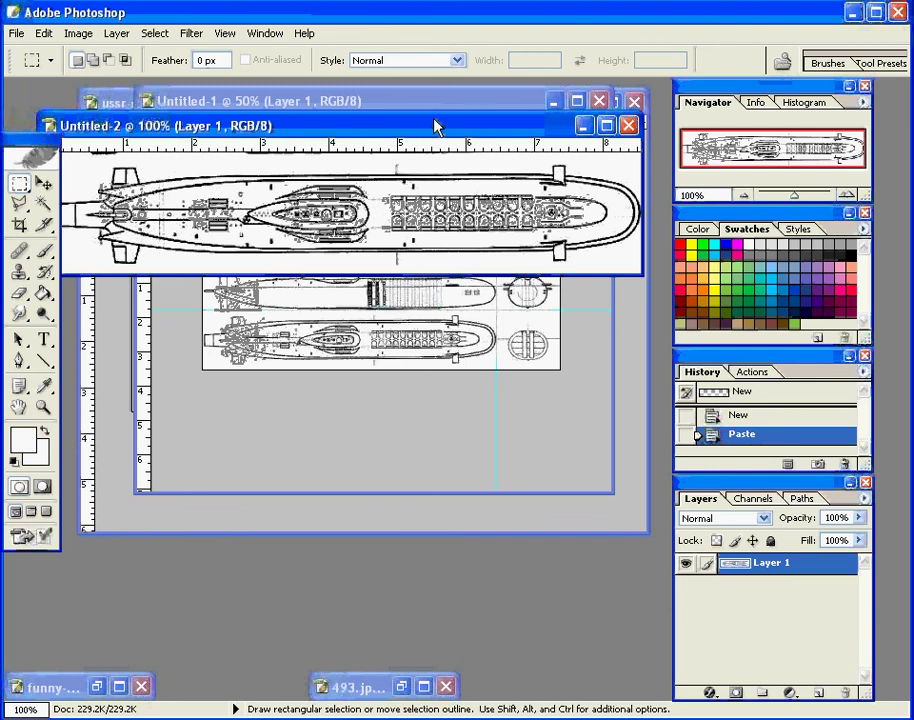
{"action": "left_click_drag", "start_coordinate": [436, 126], "coordinate": [499, 443]}
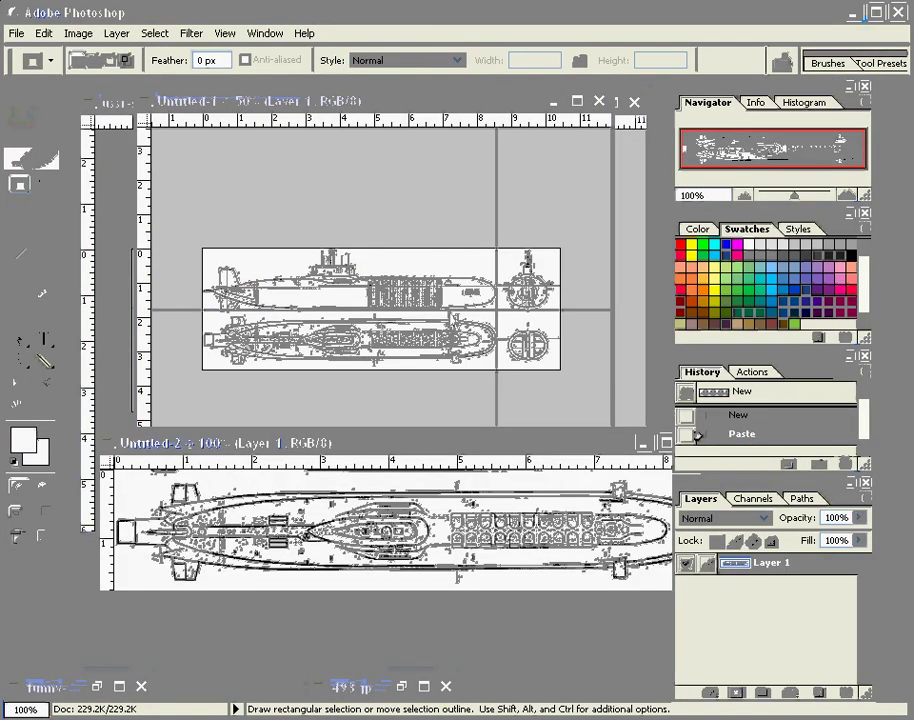
Zoom in on the blueprint and add a horizontal guide across the upper submarine.
{"action": "left_click", "coordinate": [412, 104]}
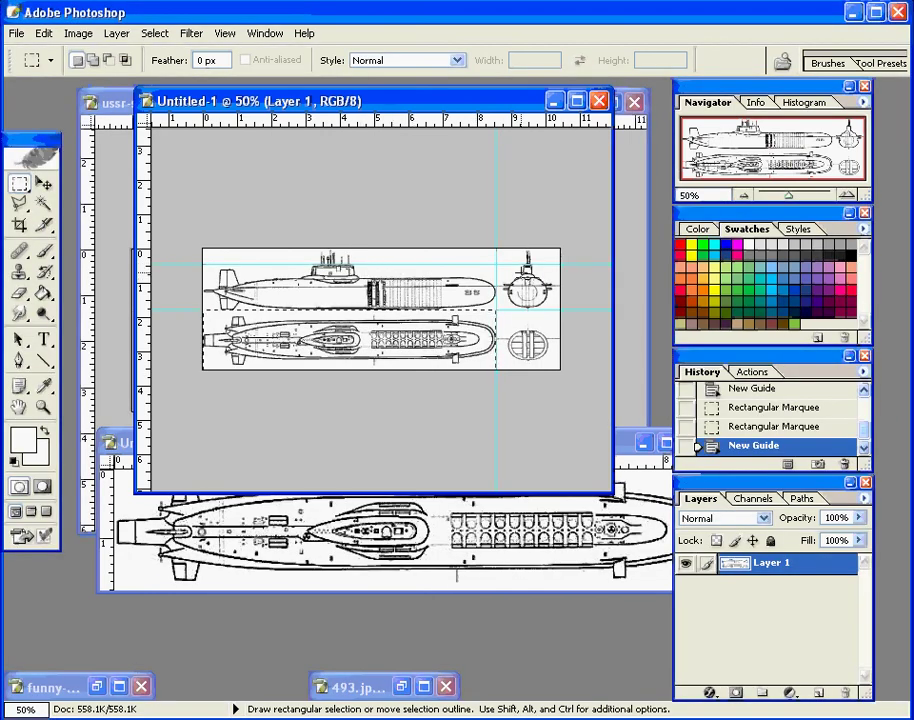
{"action": "key", "text": "z"}
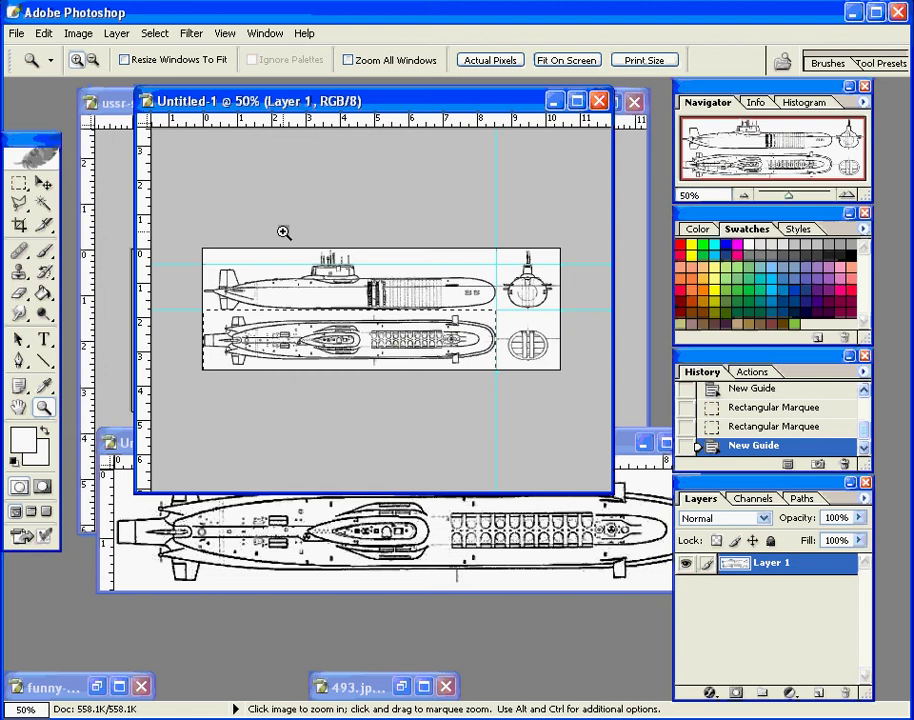
{"action": "left_click_drag", "start_coordinate": [286, 231], "coordinate": [554, 298]}
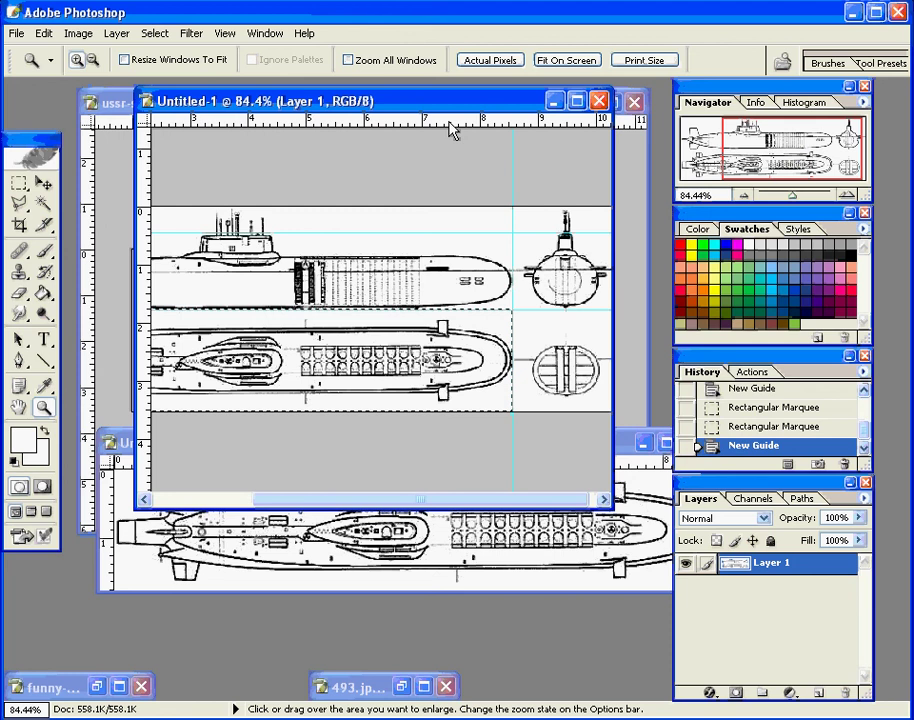
{"action": "left_click_drag", "start_coordinate": [452, 130], "coordinate": [330, 268]}
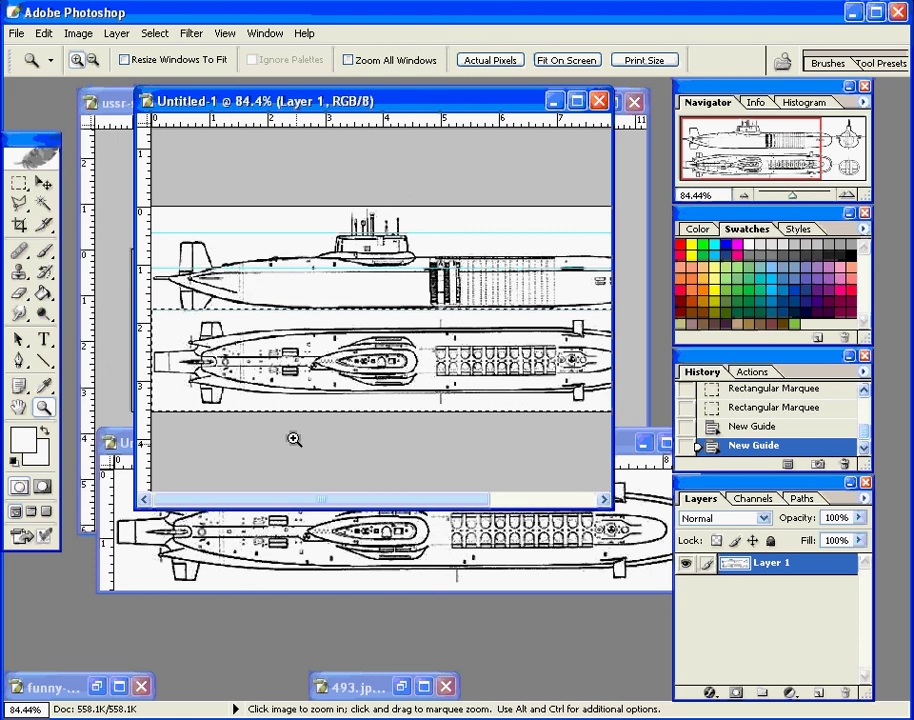
{"action": "mouse_move", "coordinate": [327, 499]}
{"action": "left_mouse_down"}
{"action": "mouse_move", "coordinate": [498, 502]}
{"action": "mouse_move", "coordinate": [310, 472]}
{"action": "left_mouse_up"}
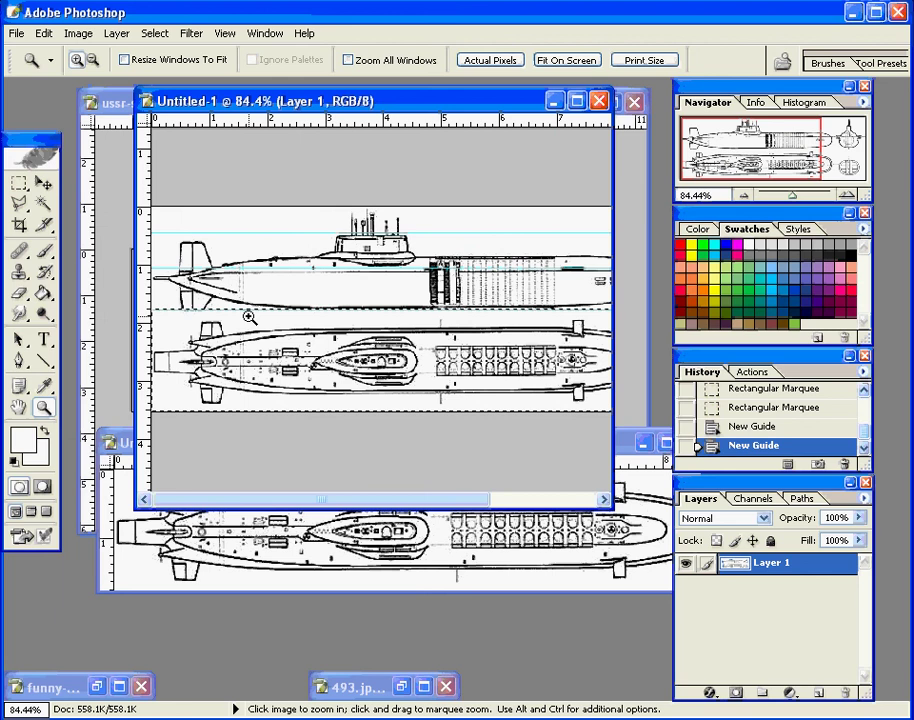
Reposition the vertical guide with the Move tool.
{"action": "scroll", "coordinate": [249, 317], "scroll_direction": "right", "scroll_amount": 3}
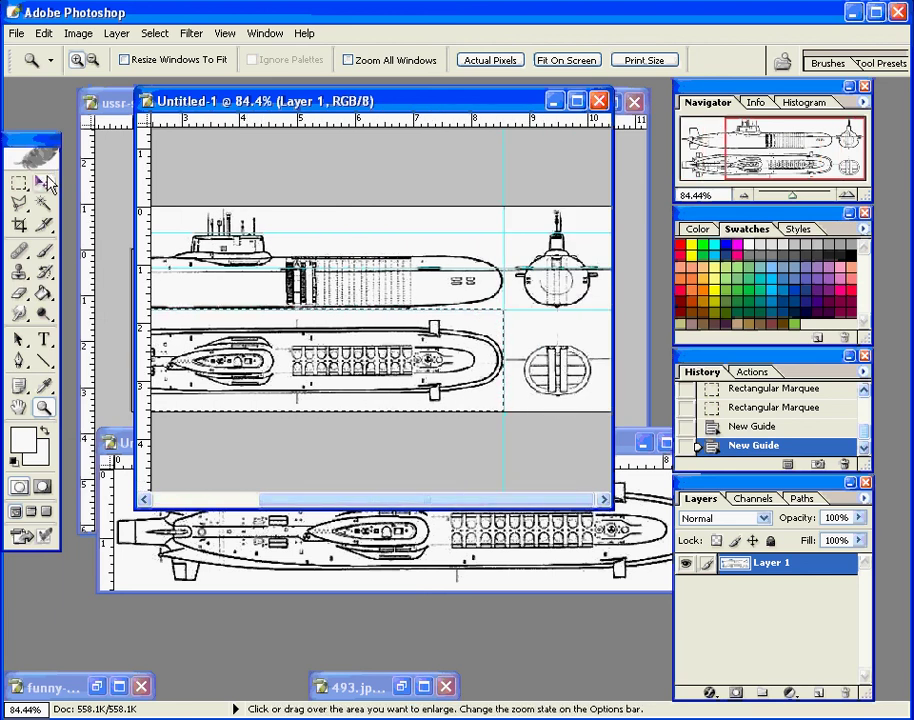
{"action": "left_click", "coordinate": [44, 183]}
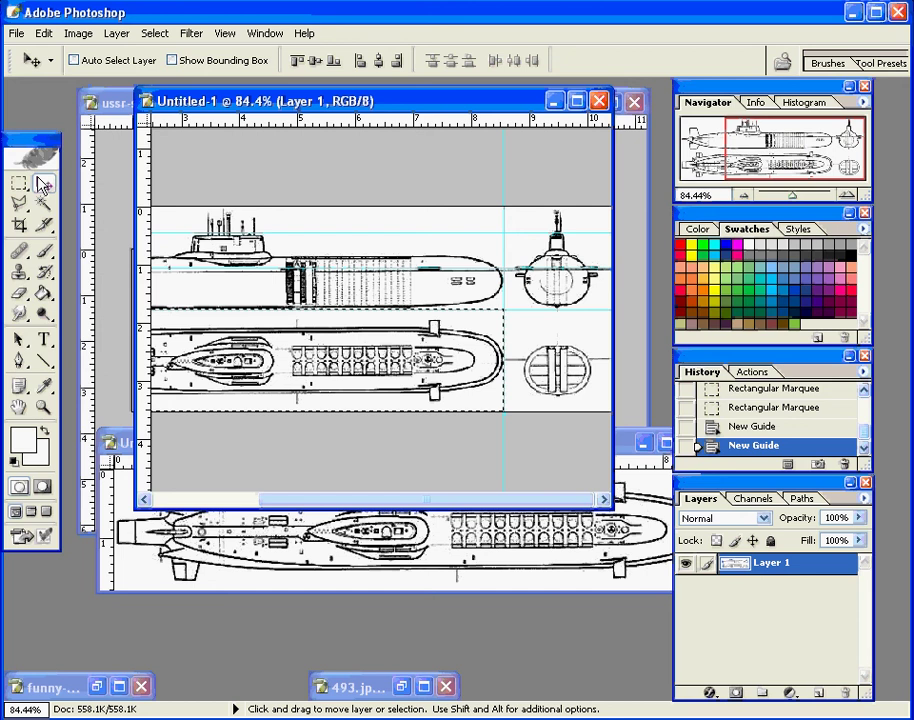
{"action": "left_click_drag", "start_coordinate": [503, 450], "coordinate": [320, 477]}
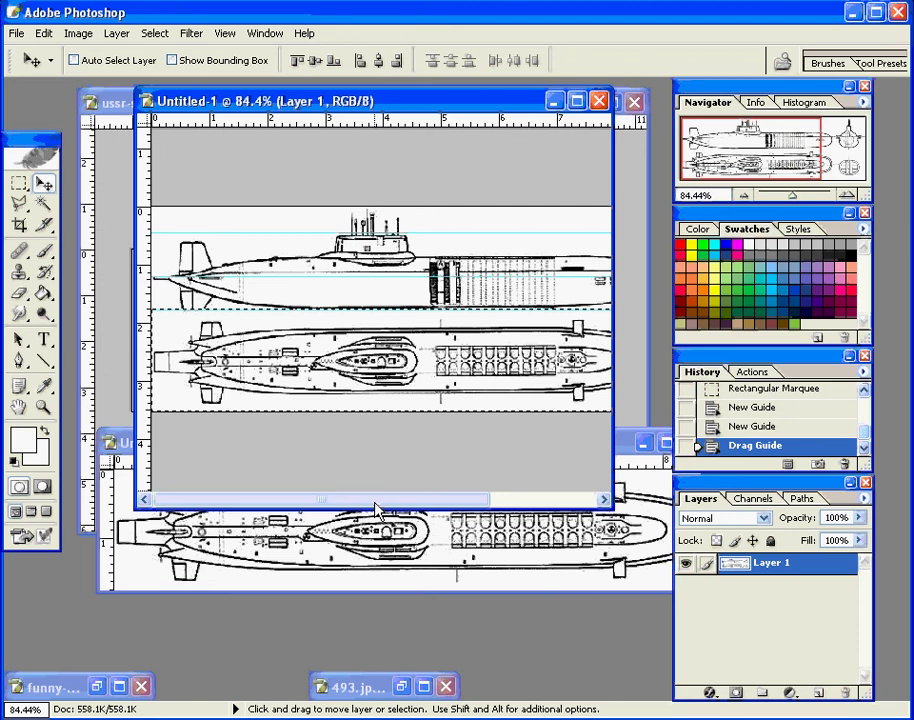
Turn off guides via View > Show > Guides on Untitled-1, then scroll back left.
{"action": "left_click_drag", "start_coordinate": [378, 510], "coordinate": [488, 510]}
{"action": "left_click", "coordinate": [225, 33]}
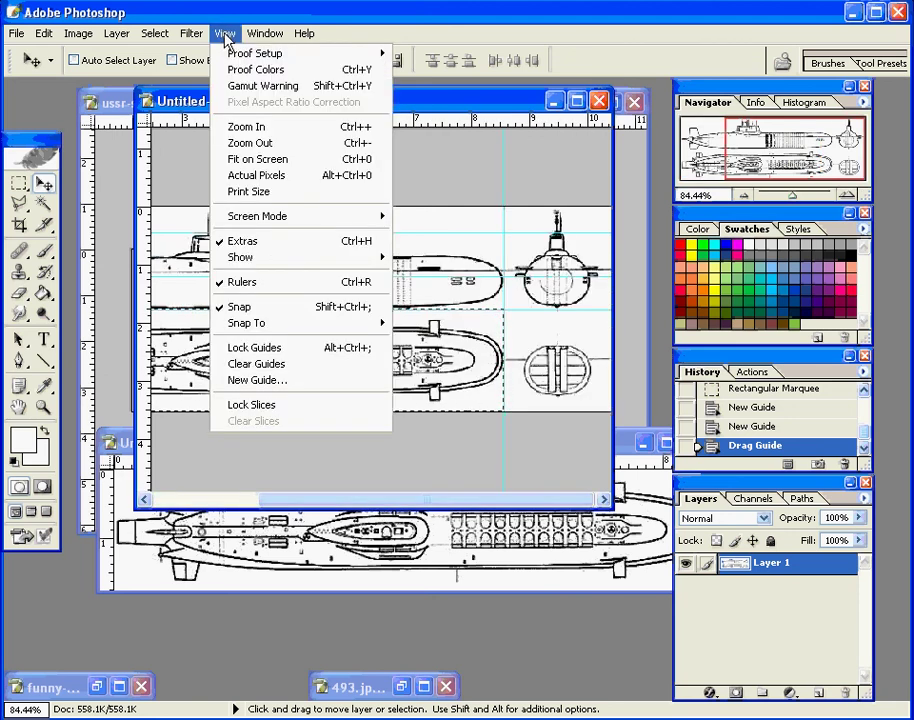
{"action": "mouse_move", "coordinate": [292, 265]}
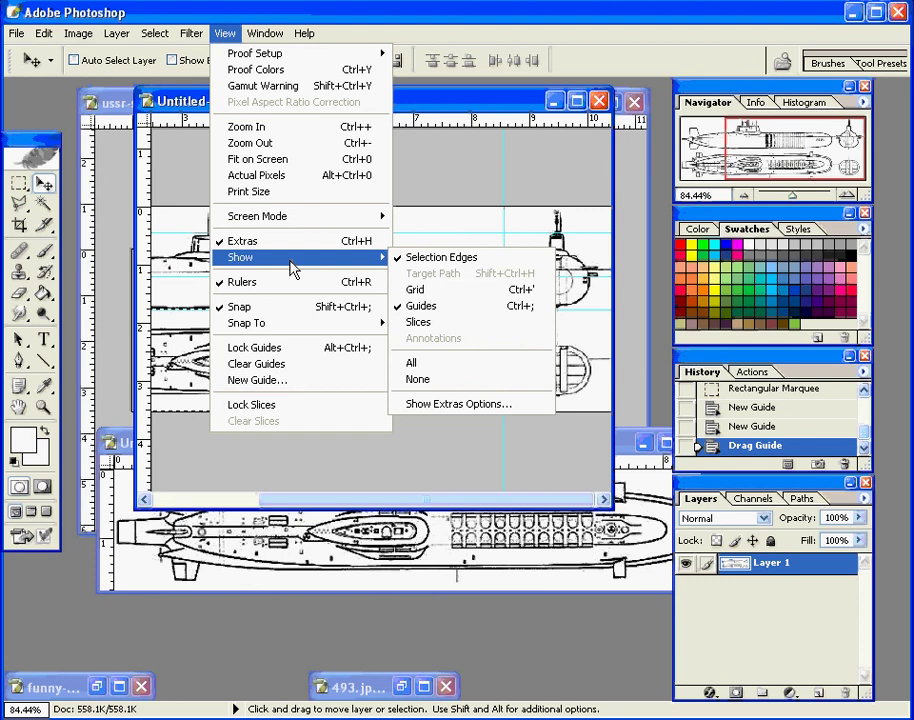
{"action": "left_click", "coordinate": [421, 306]}
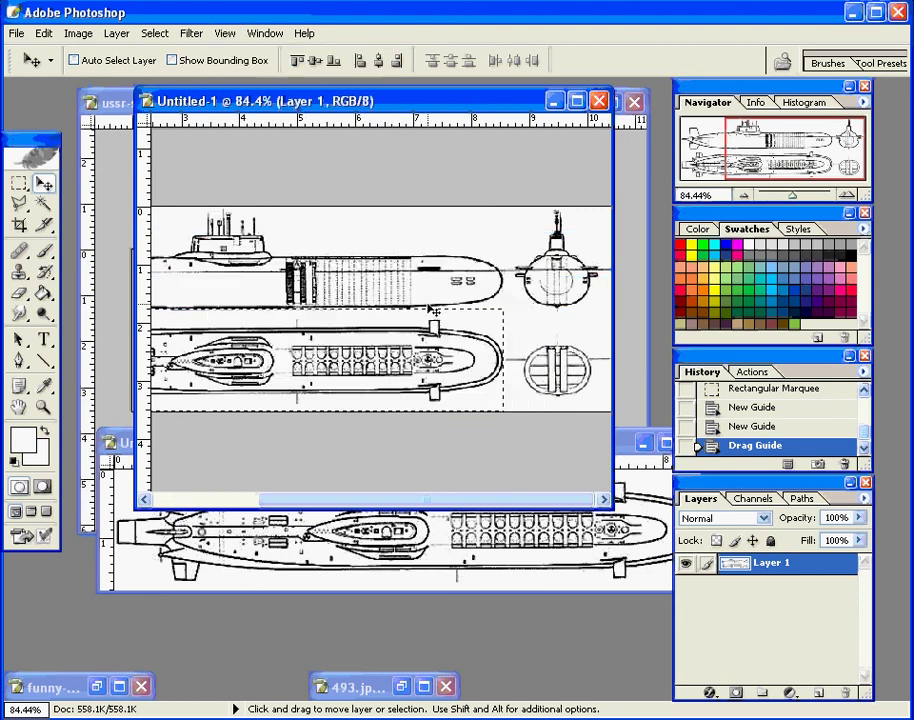
{"action": "left_click_drag", "start_coordinate": [515, 507], "coordinate": [359, 486]}
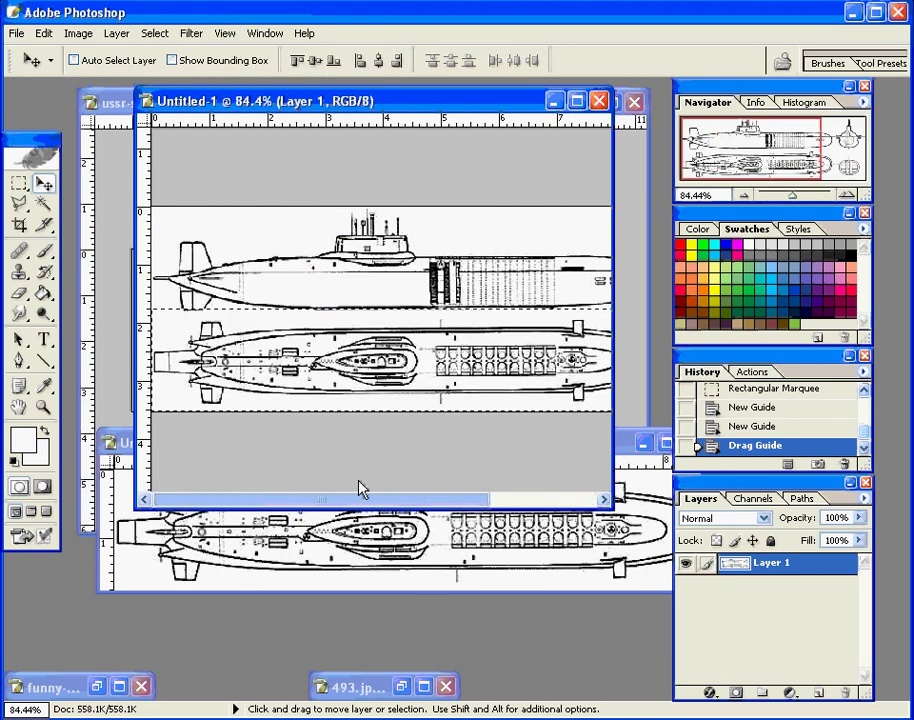